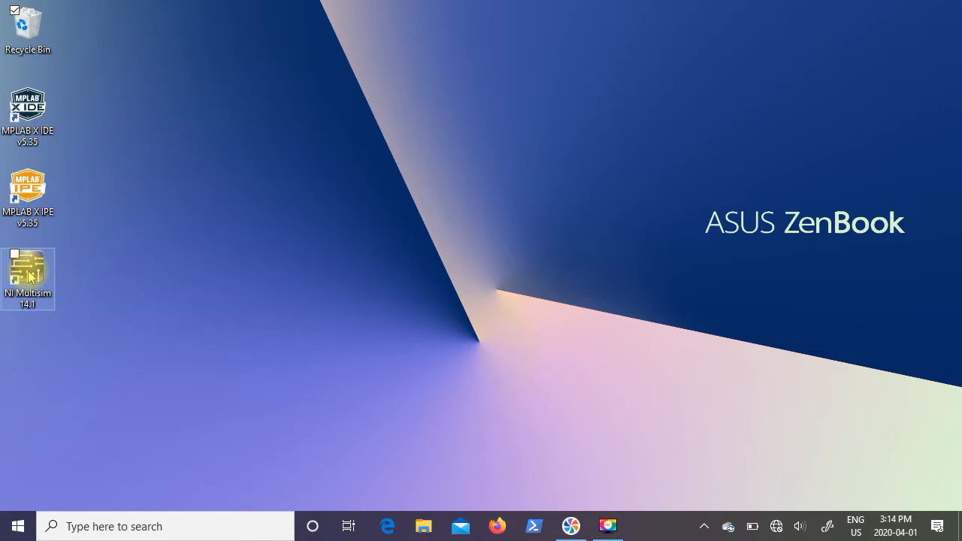
Step: Launch NI Multisim 14.1 under the evaluation licence and decline extending the evaluation period
{"action": "double_click", "coordinate": [30, 276]}
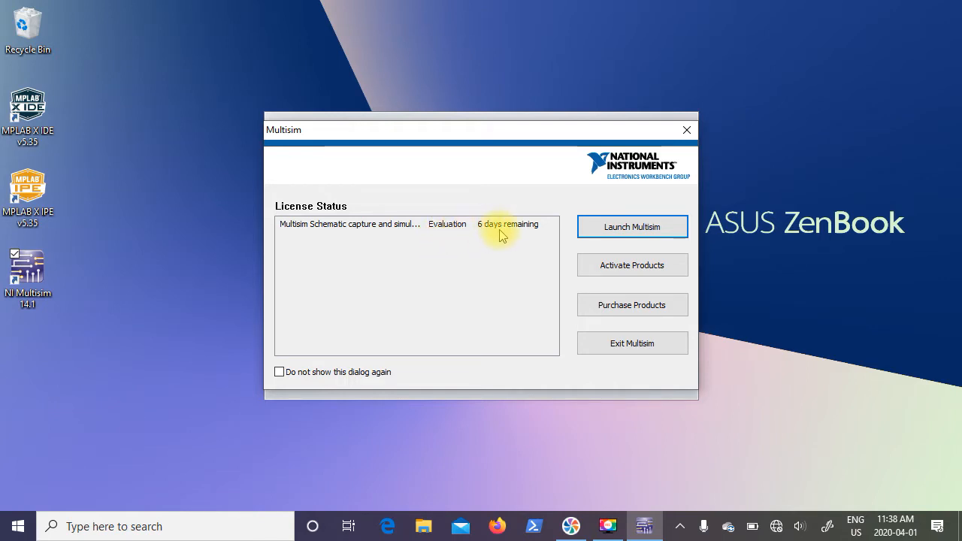
{"action": "left_click", "coordinate": [621, 233]}
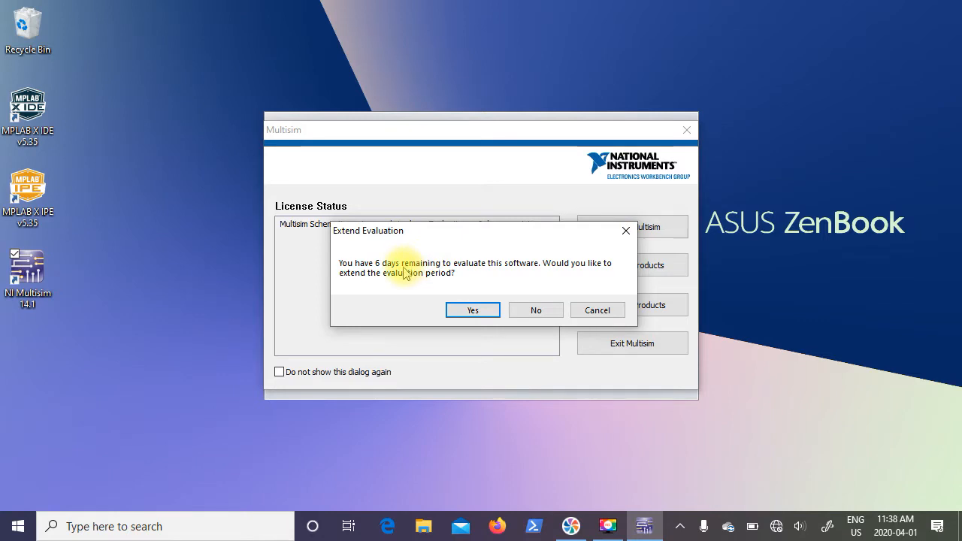
{"action": "left_click", "coordinate": [538, 311]}
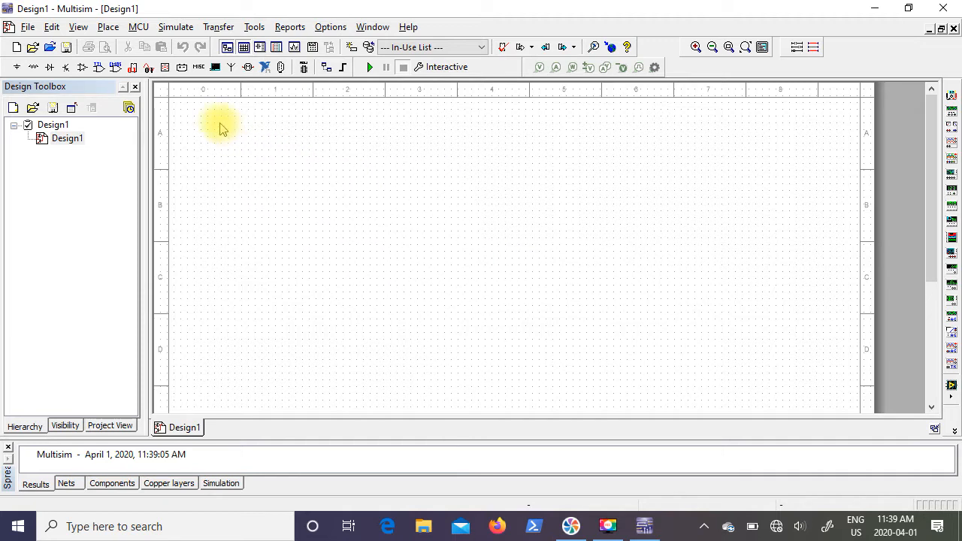
Step: Insert the title block example1.tb7 in the upper-right corner of the schematic sheet
{"action": "left_click", "coordinate": [109, 29]}
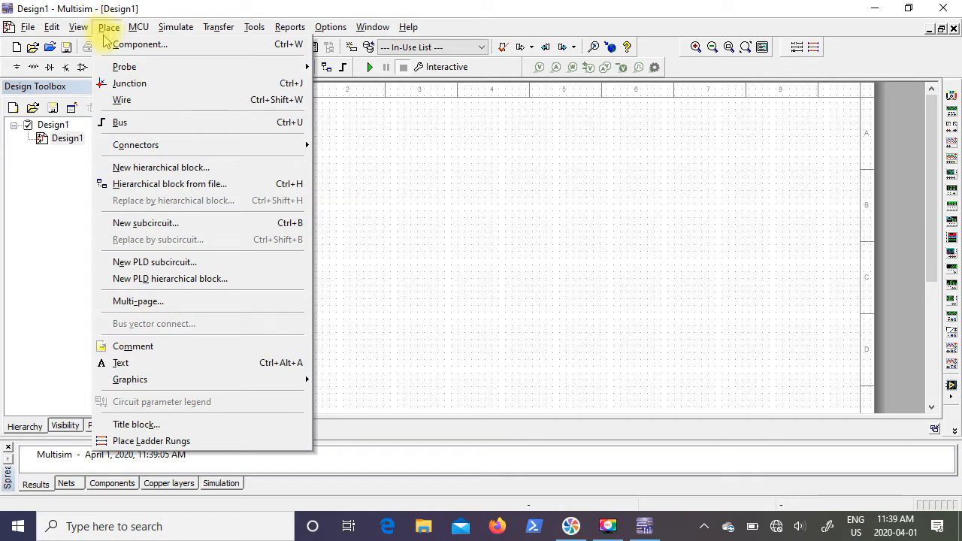
{"action": "left_click", "coordinate": [136, 426]}
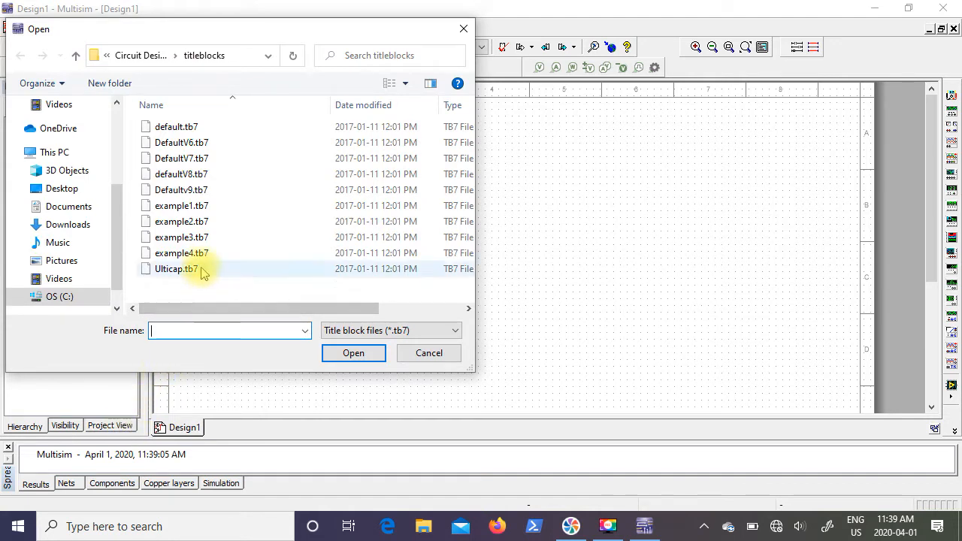
{"action": "left_click", "coordinate": [180, 210]}
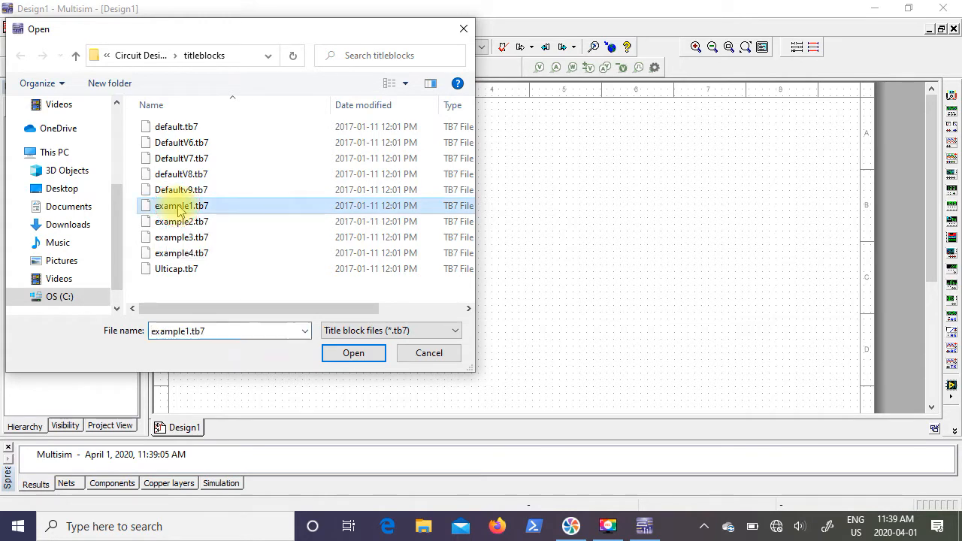
{"action": "left_click", "coordinate": [346, 359]}
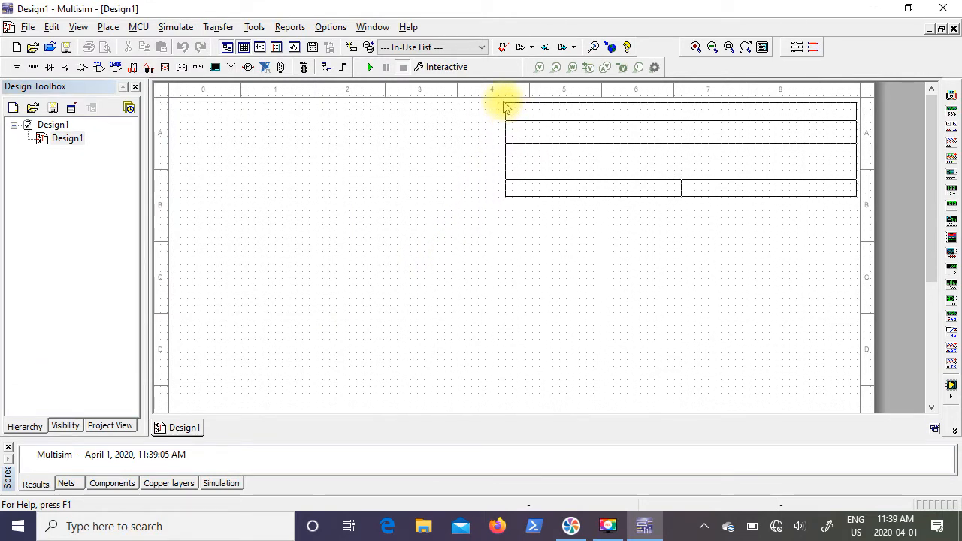
{"action": "left_click", "coordinate": [505, 106]}
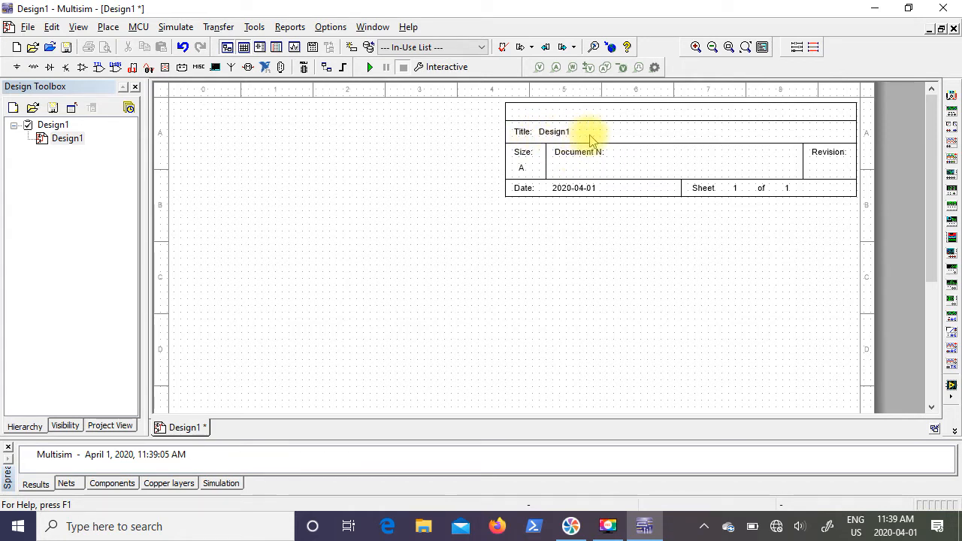
Step: Set the title block's title to "Example AC Circuit" and enter the author's full name as its document number
{"action": "double_click", "coordinate": [590, 138]}
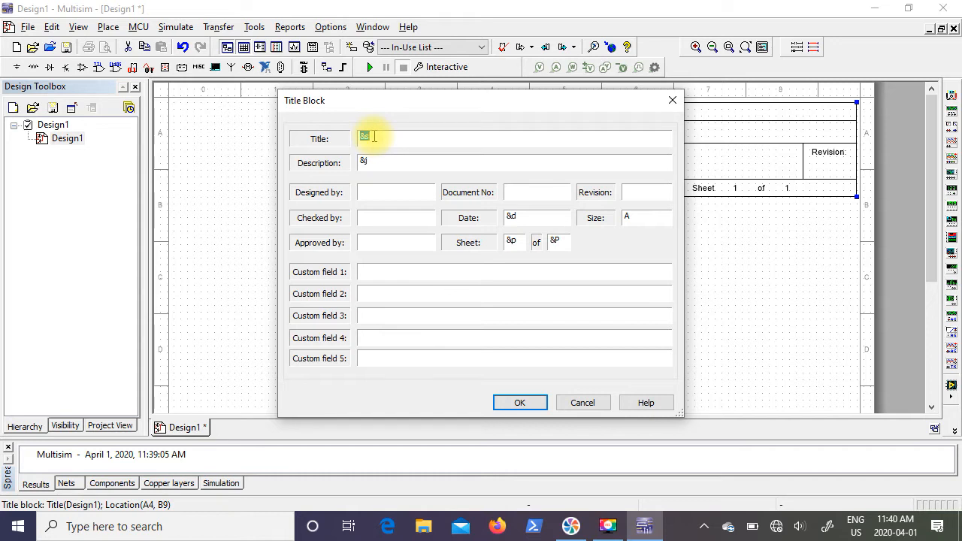
{"action": "type", "text": "Example AC Circuit"}
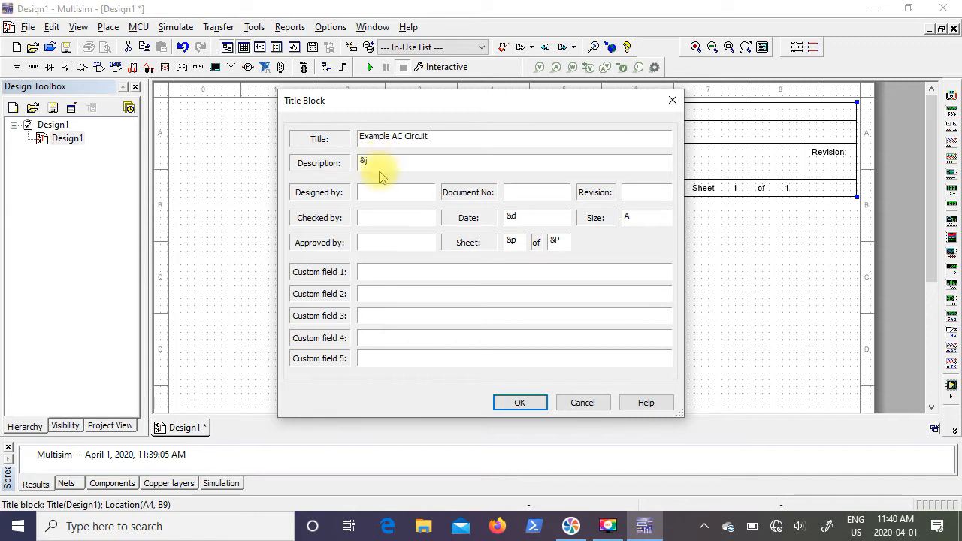
{"action": "left_click", "coordinate": [511, 193]}
{"action": "type", "text": "D"}
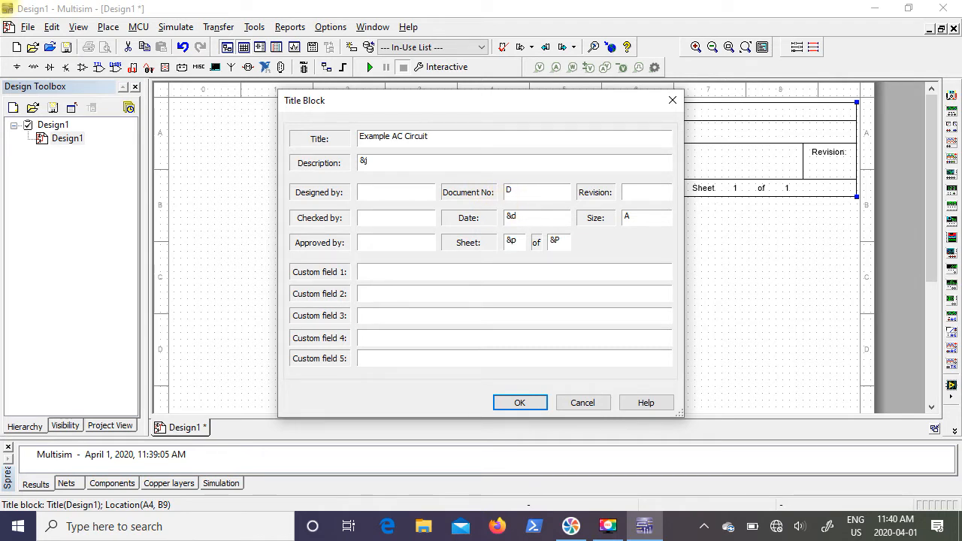
{"action": "type", "text": "arren Holmes"}
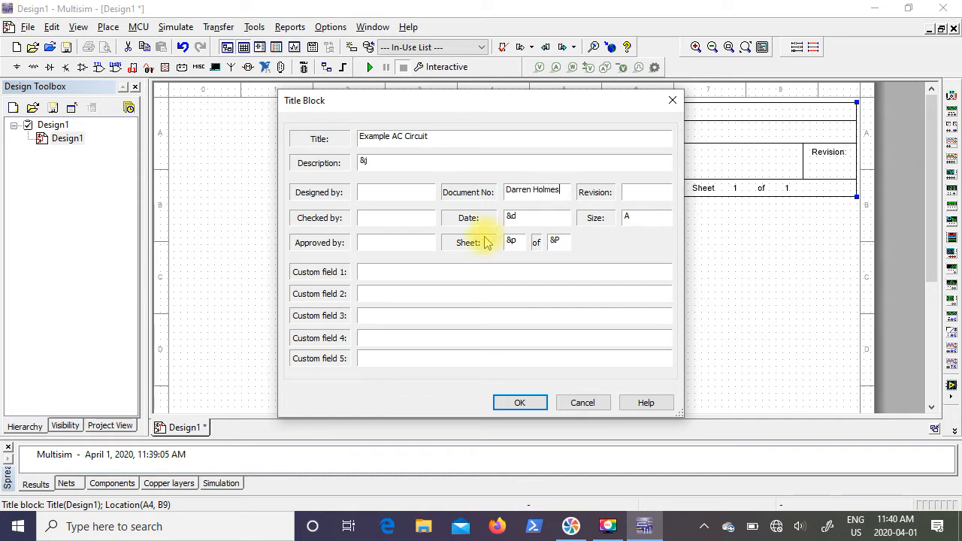
{"action": "left_click", "coordinate": [521, 403]}
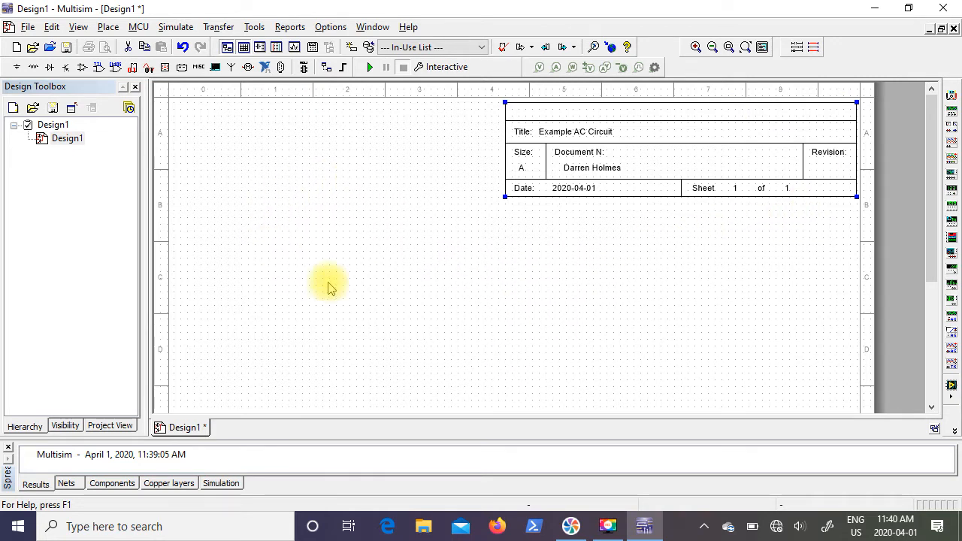
{"action": "left_click", "coordinate": [390, 290]}
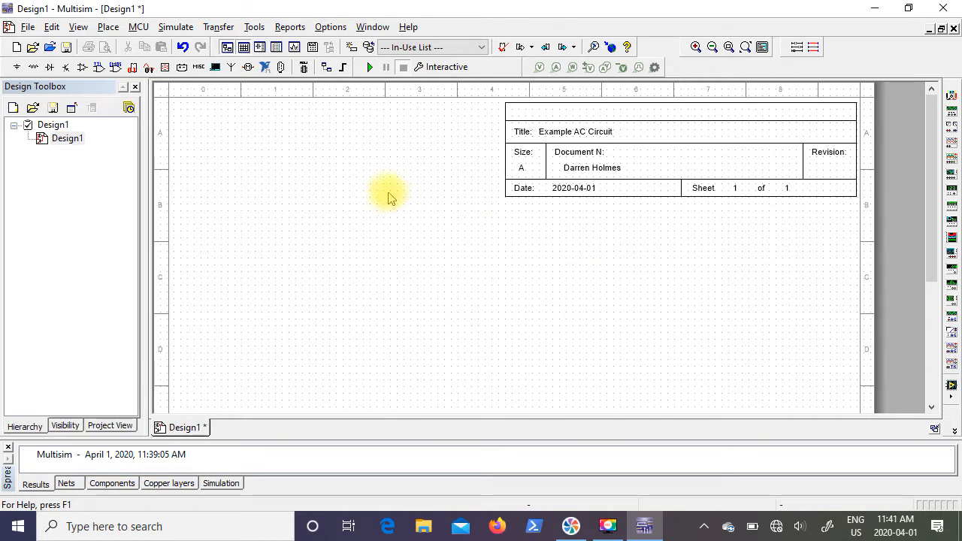
Step: Place two GROUND components from the Sources group's POWER_SOURCES family at the lower right of the schematic, the second above the first
{"action": "left_click", "coordinate": [106, 30]}
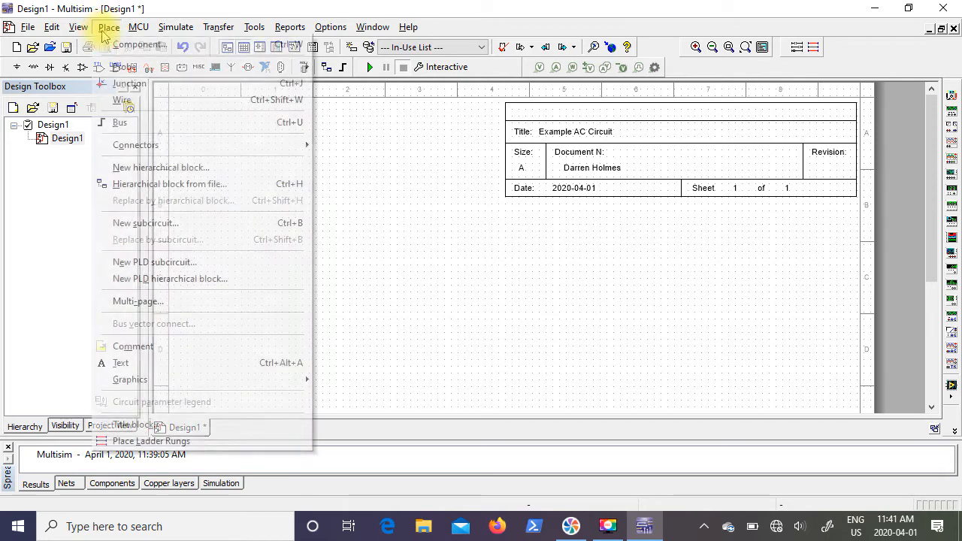
{"action": "left_click", "coordinate": [164, 46]}
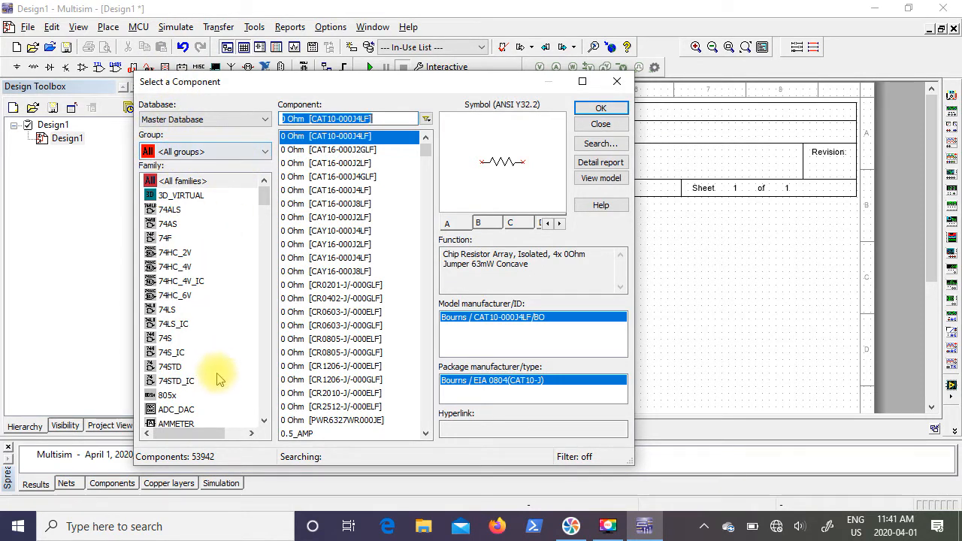
{"action": "left_click", "coordinate": [265, 154]}
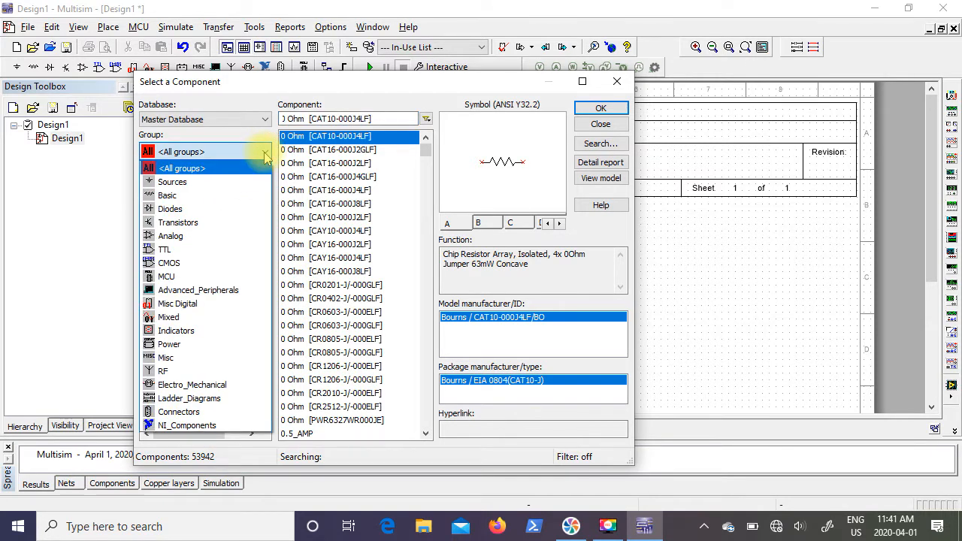
{"action": "left_click", "coordinate": [173, 183]}
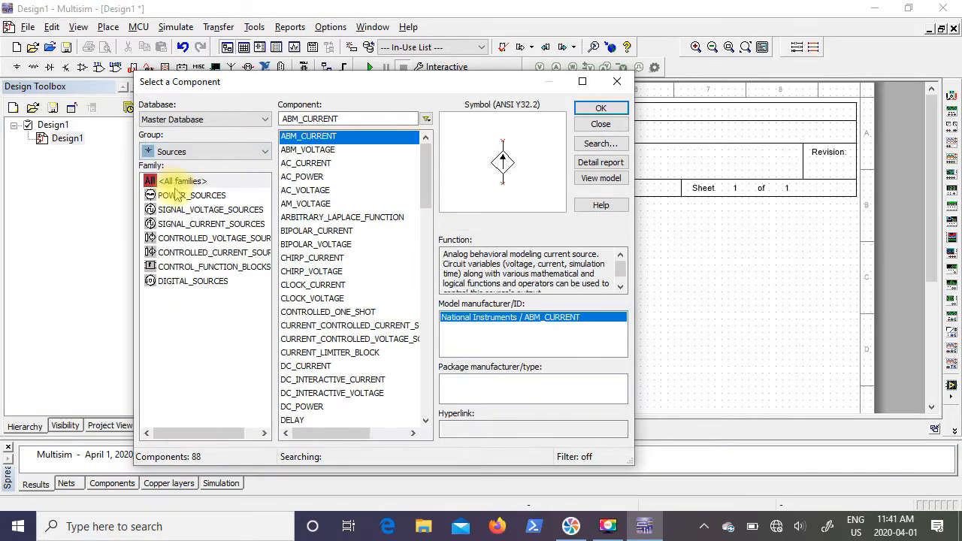
{"action": "left_click", "coordinate": [172, 195]}
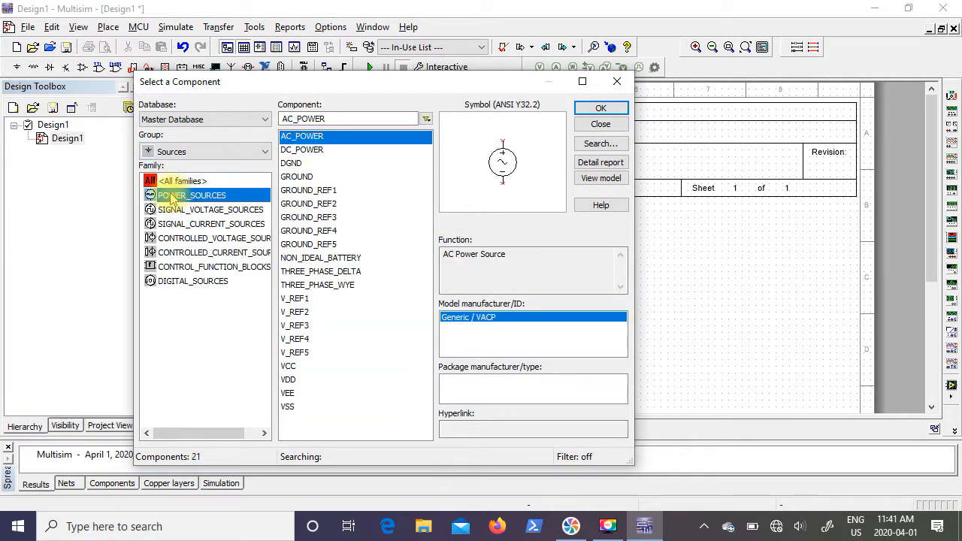
{"action": "left_click", "coordinate": [297, 179]}
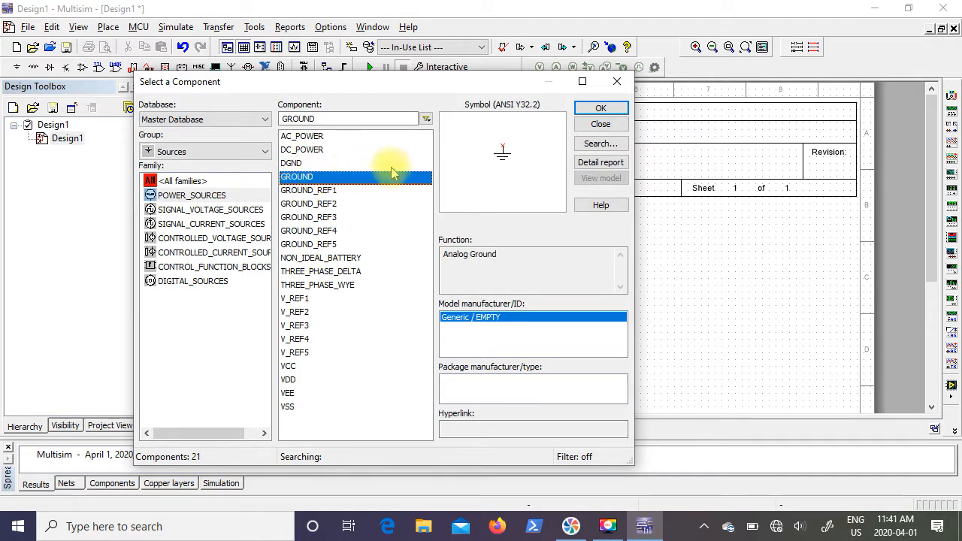
{"action": "left_click", "coordinate": [599, 110]}
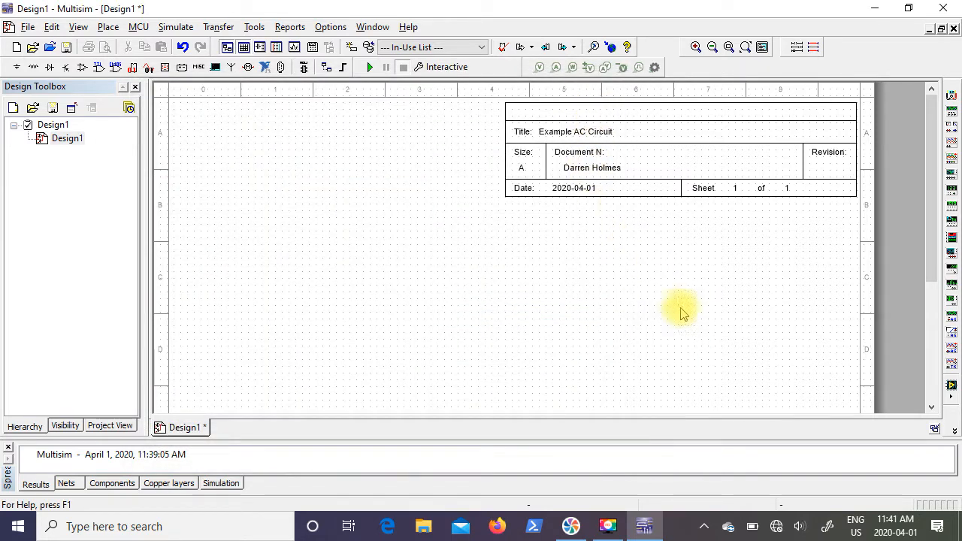
{"action": "left_click", "coordinate": [816, 397]}
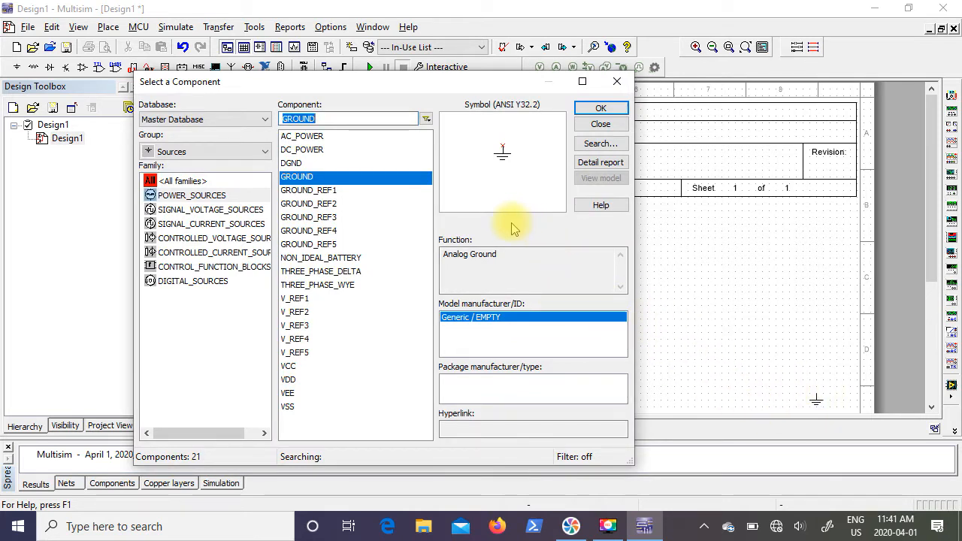
{"action": "left_click", "coordinate": [589, 111]}
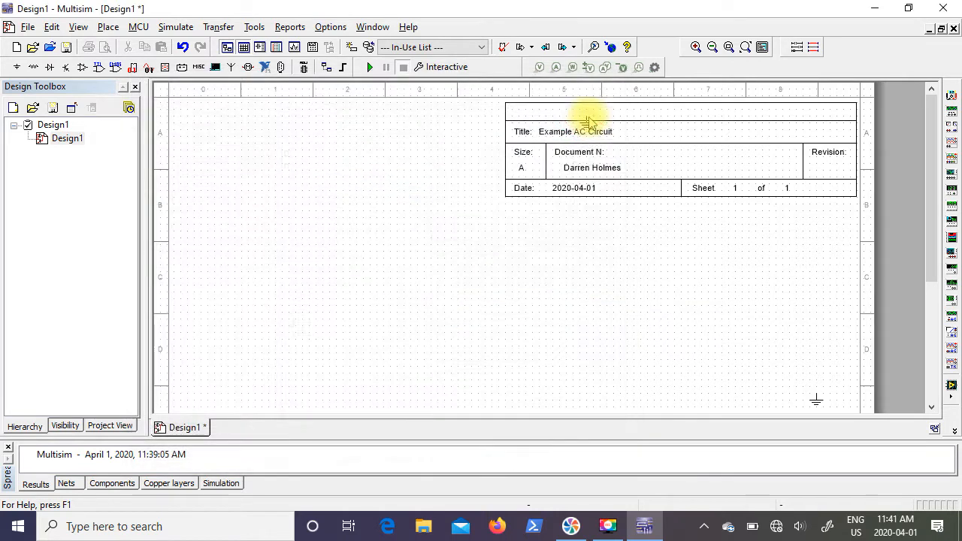
{"action": "left_click", "coordinate": [848, 336]}
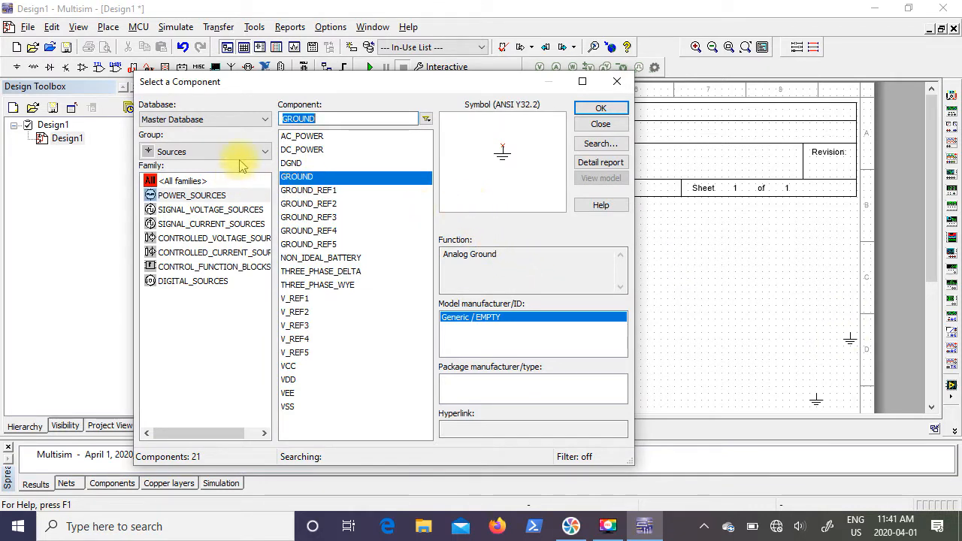
Step: Place one RESISTOR_RATED from the Basic group's RATED_VIRTUAL family to the left of the two grounds
{"action": "left_click", "coordinate": [265, 155]}
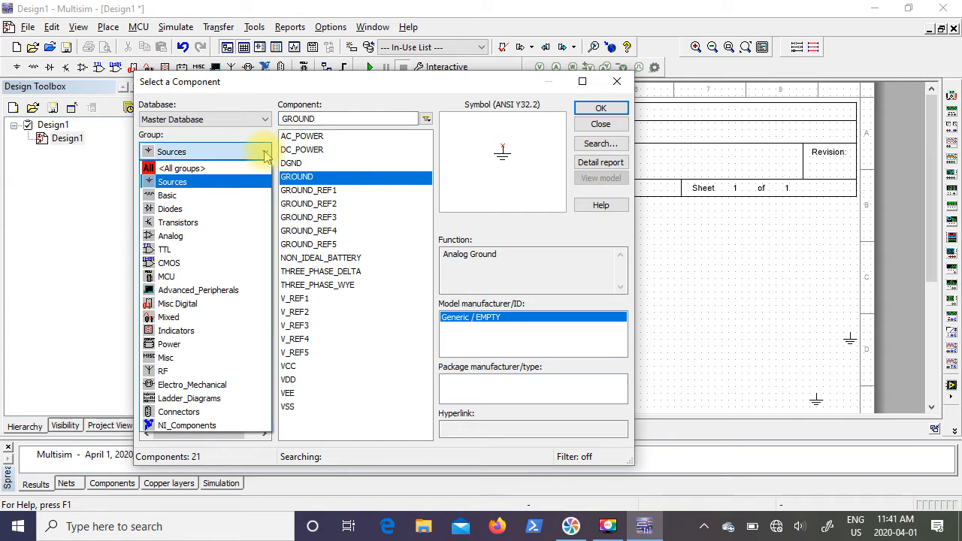
{"action": "left_click", "coordinate": [170, 197]}
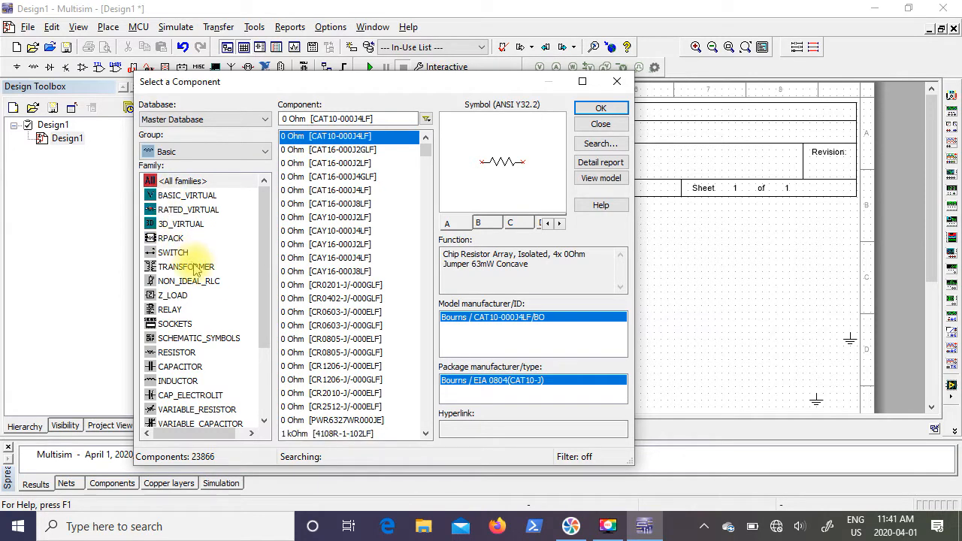
{"action": "left_click", "coordinate": [178, 354]}
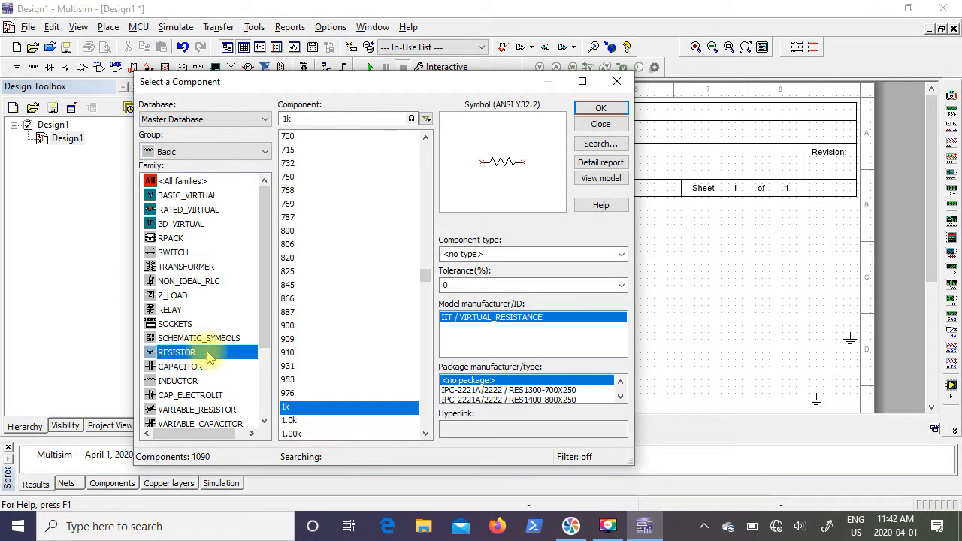
{"action": "scroll", "coordinate": [427, 278], "scroll_direction": "down", "scroll_amount": 1}
{"action": "scroll", "coordinate": [430, 277], "scroll_direction": "down", "scroll_amount": 3}
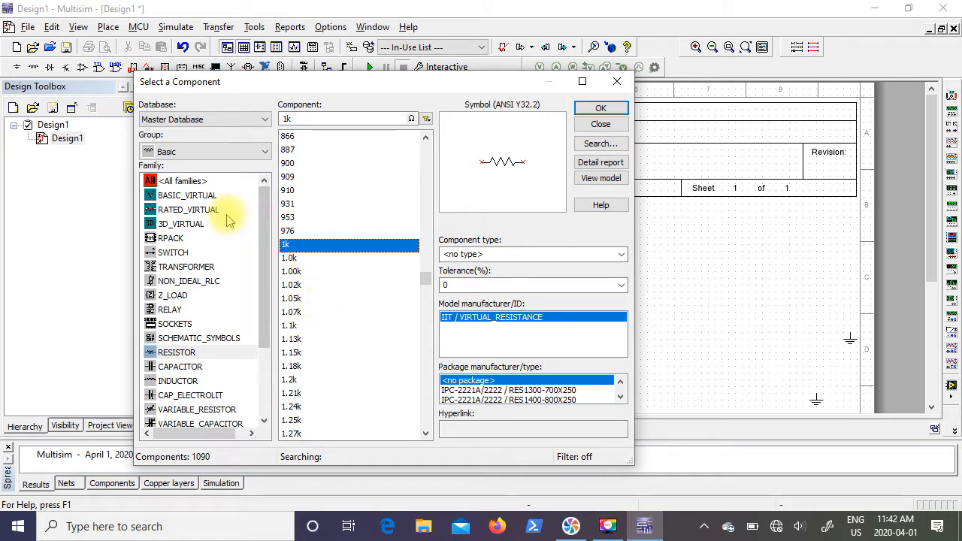
{"action": "left_click", "coordinate": [184, 213]}
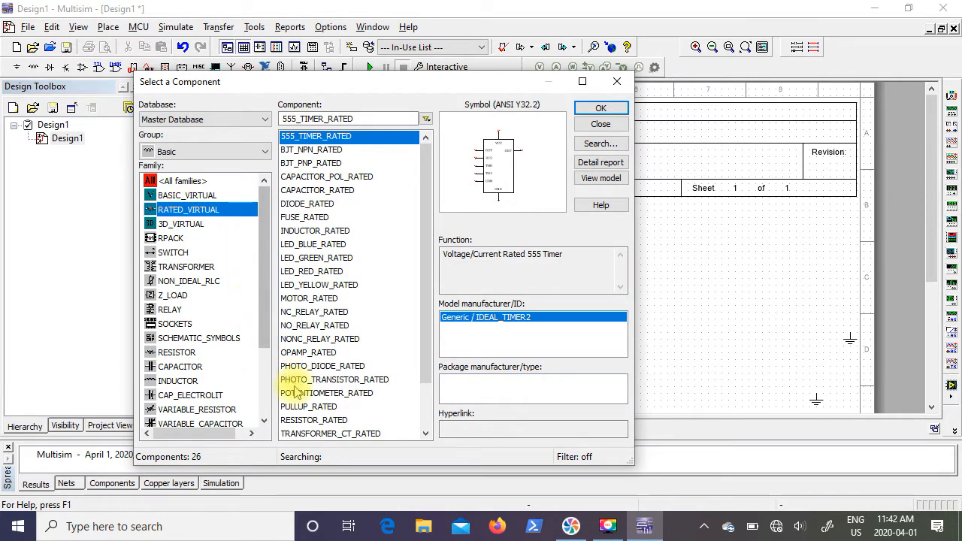
{"action": "left_click", "coordinate": [320, 421]}
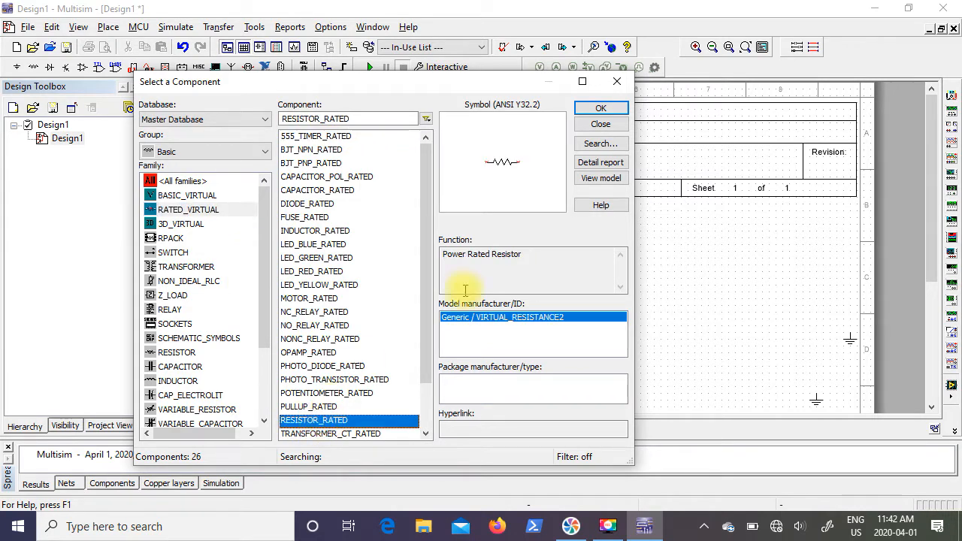
{"action": "left_click", "coordinate": [597, 109]}
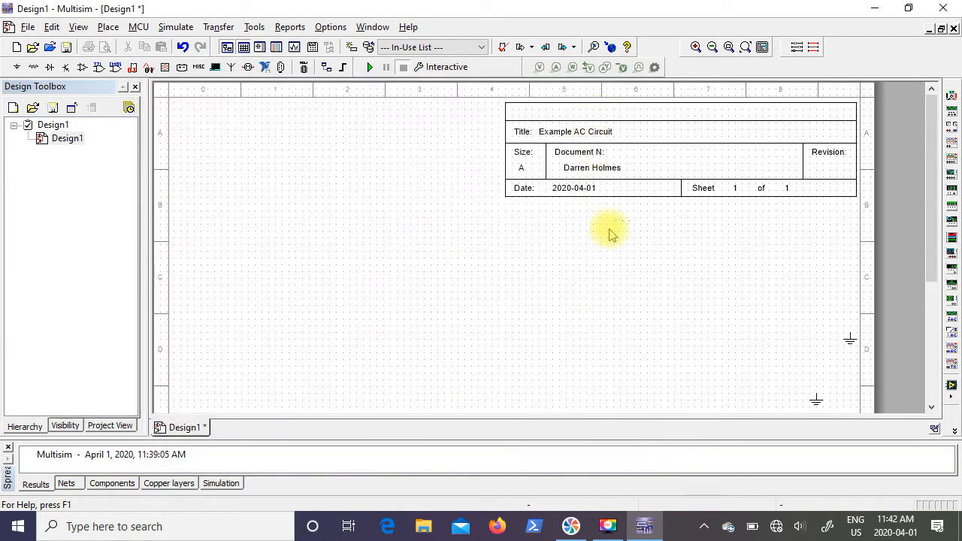
{"action": "left_click", "coordinate": [675, 327]}
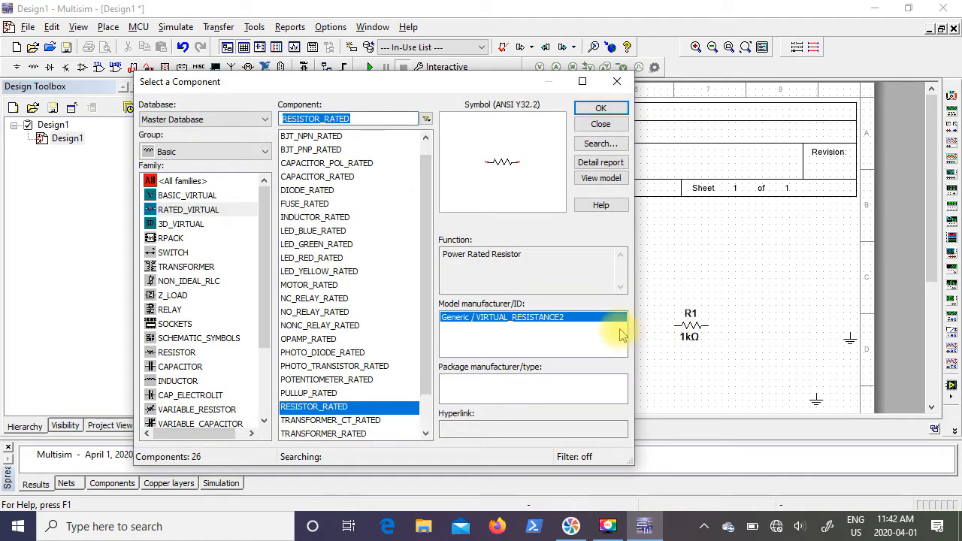
{"action": "left_click", "coordinate": [601, 125]}
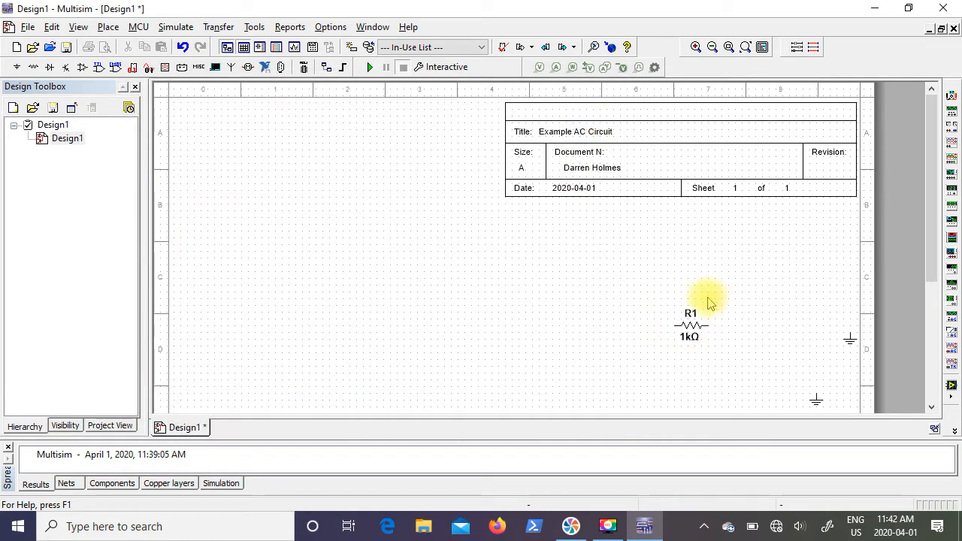
Step: Set the resistance of resistor R1 to 1.03k ohms
{"action": "double_click", "coordinate": [690, 331]}
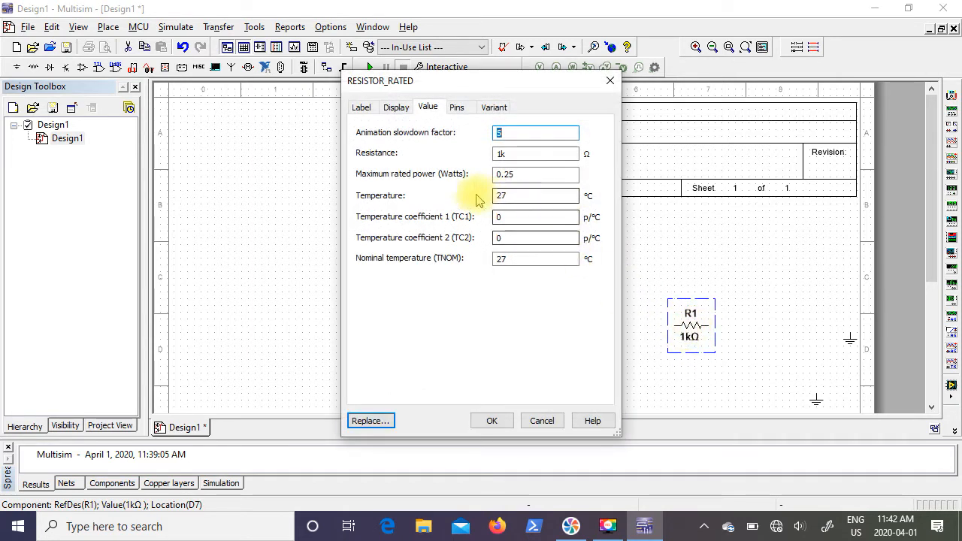
{"action": "left_click", "coordinate": [502, 154]}
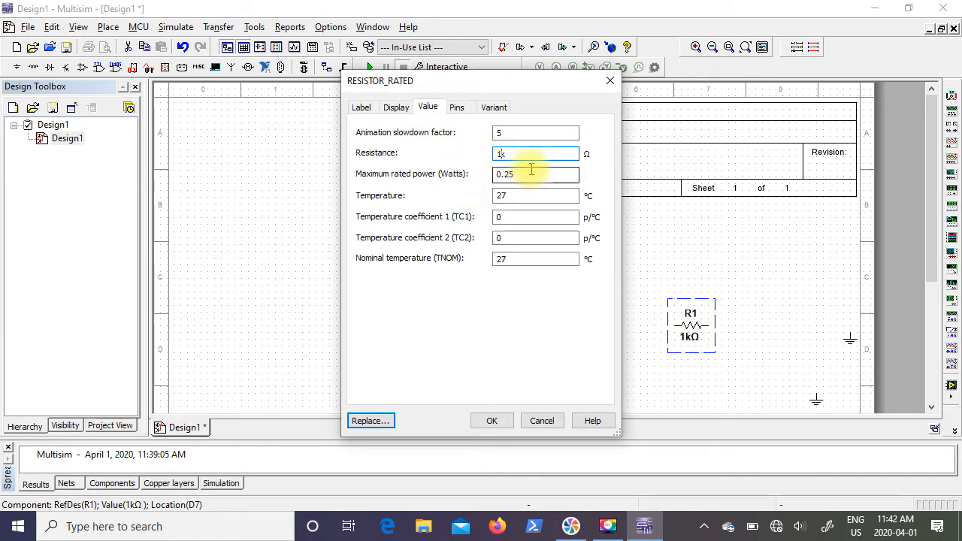
{"action": "type", "text": ".03"}
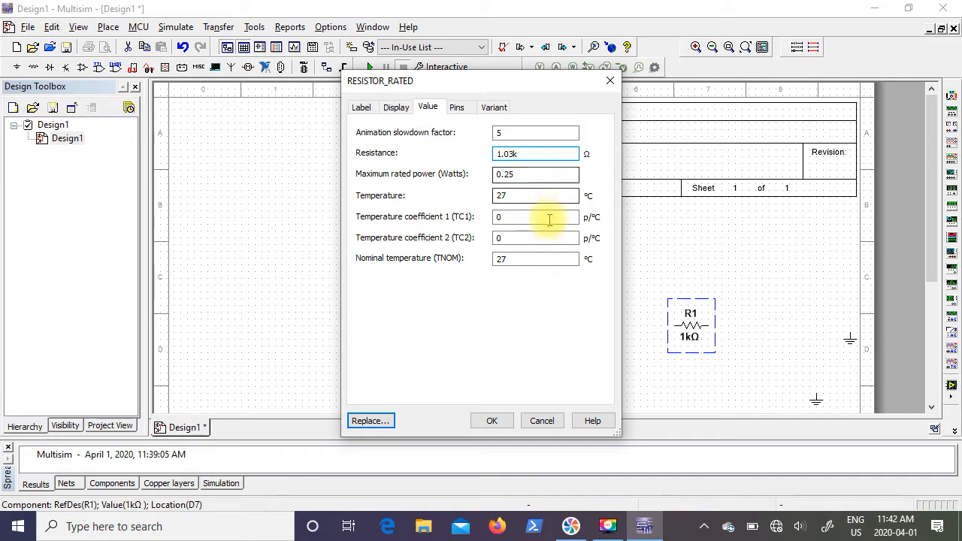
{"action": "left_click", "coordinate": [494, 422]}
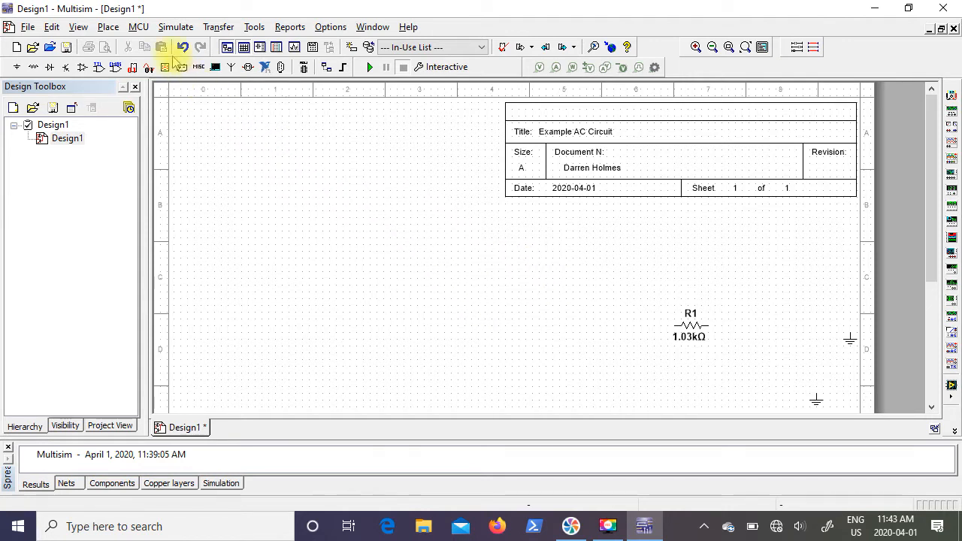
Step: Place one CAPACITOR_RATED from the Basic group's RATED_VIRTUAL family between R1 and the upper ground
{"action": "left_click", "coordinate": [109, 28]}
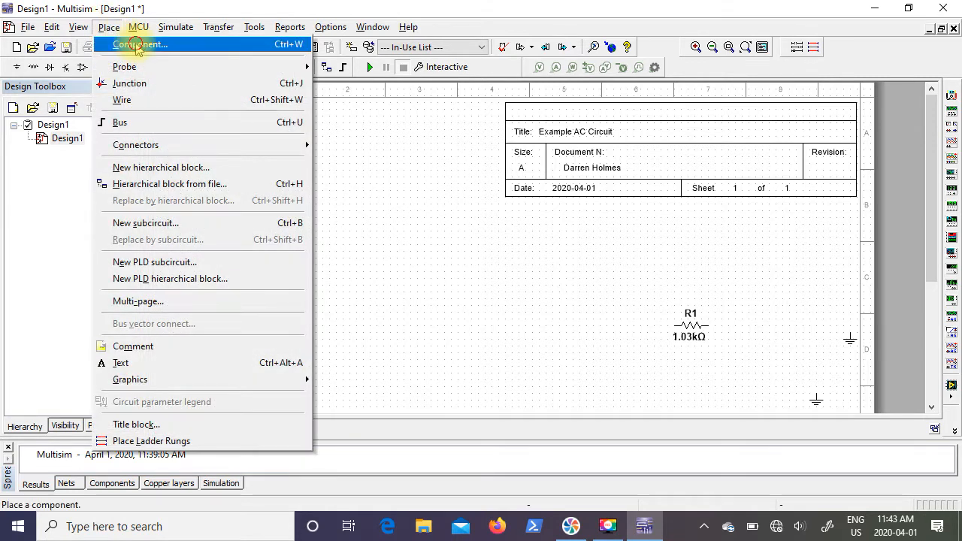
{"action": "left_click", "coordinate": [135, 43]}
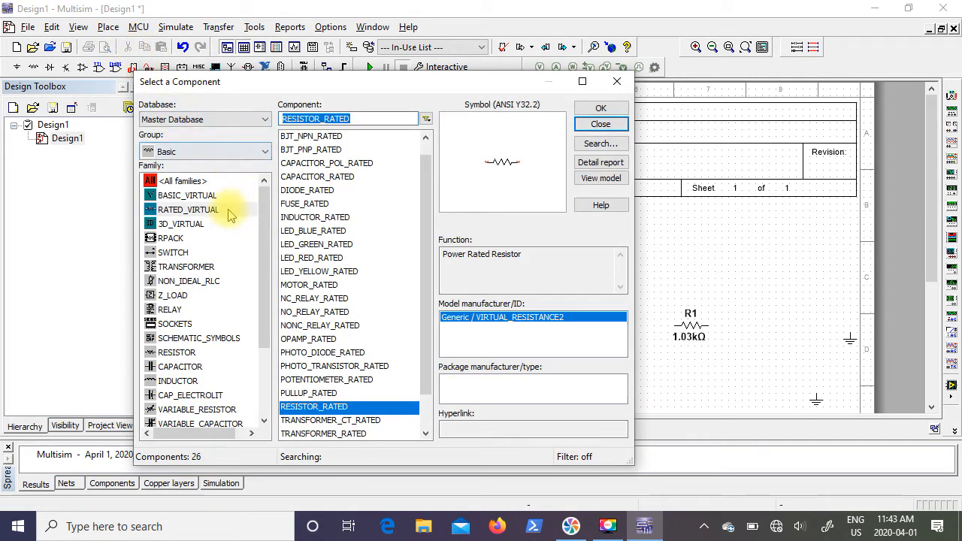
{"action": "left_click", "coordinate": [191, 213]}
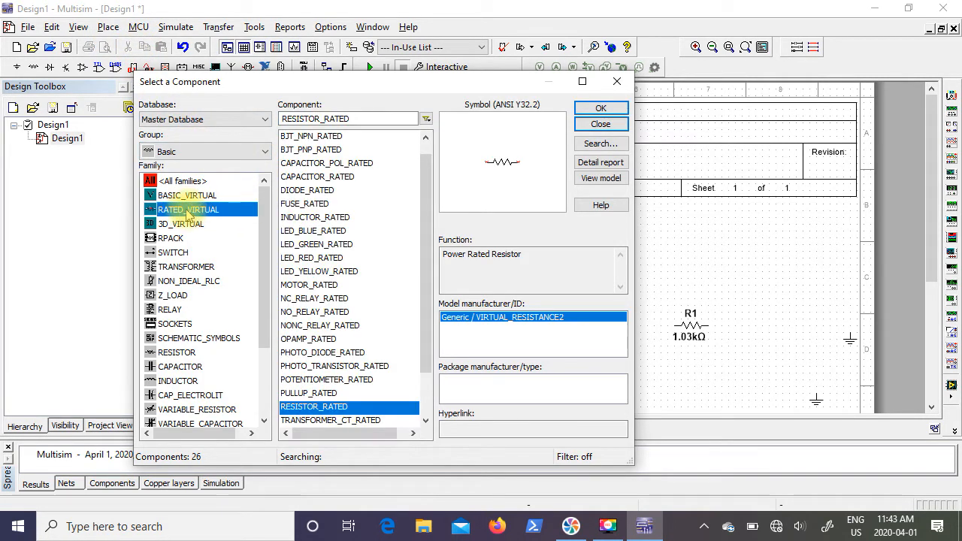
{"action": "left_click", "coordinate": [304, 177]}
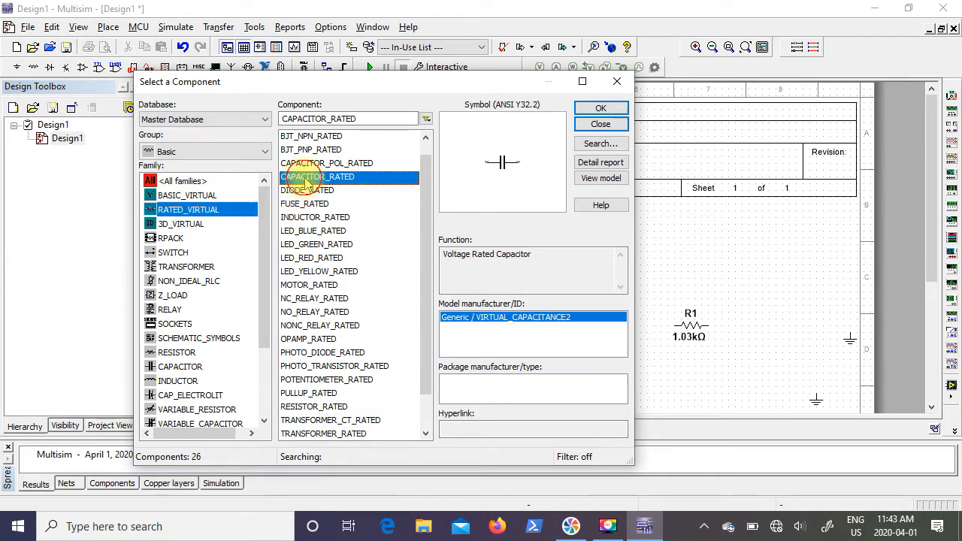
{"action": "left_click", "coordinate": [600, 109]}
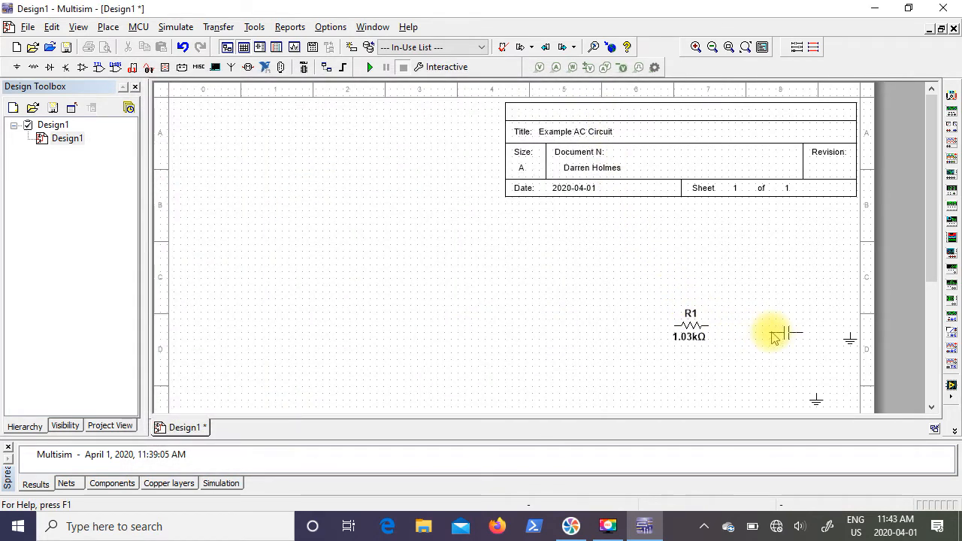
{"action": "left_click", "coordinate": [775, 336]}
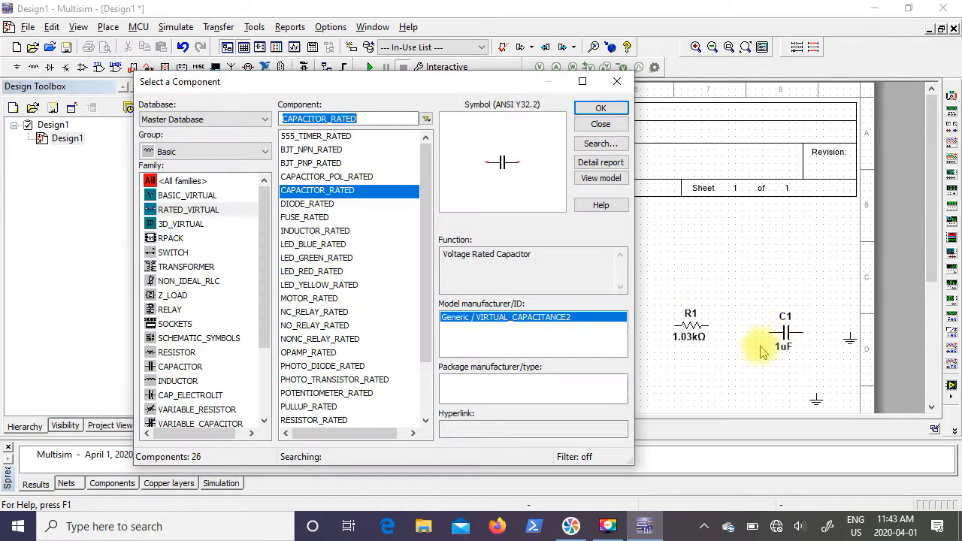
{"action": "left_click", "coordinate": [599, 124]}
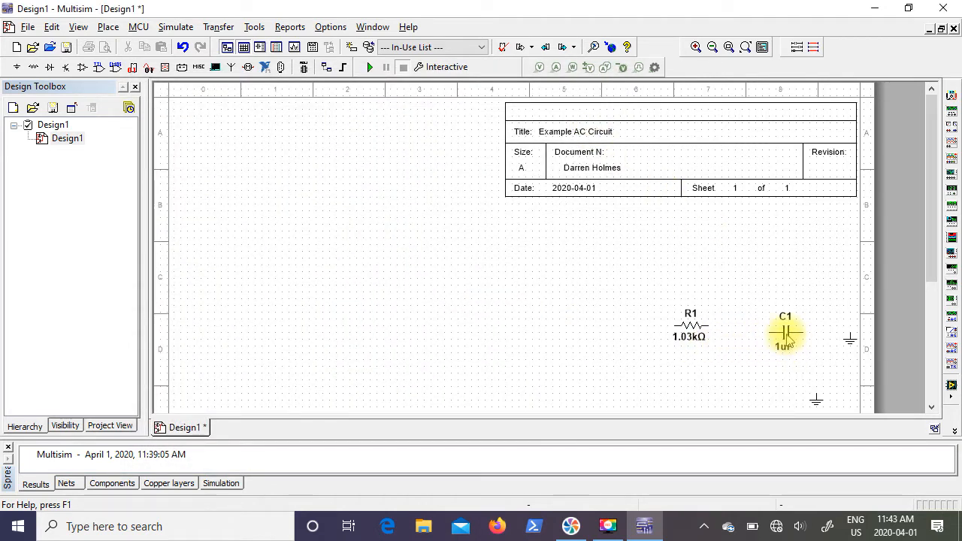
Step: Set the capacitance of capacitor C1 to 13.4n farads
{"action": "double_click", "coordinate": [787, 334]}
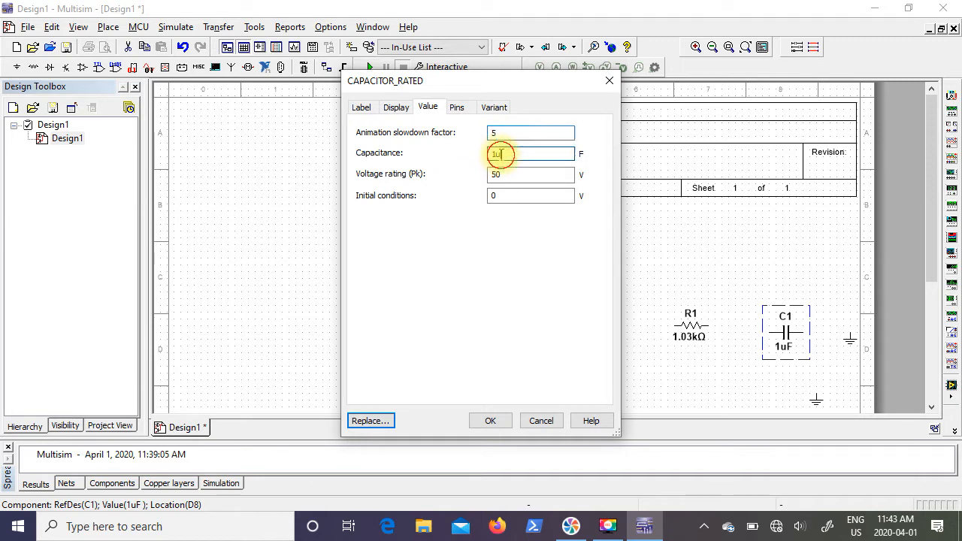
{"action": "double_click", "coordinate": [495, 154]}
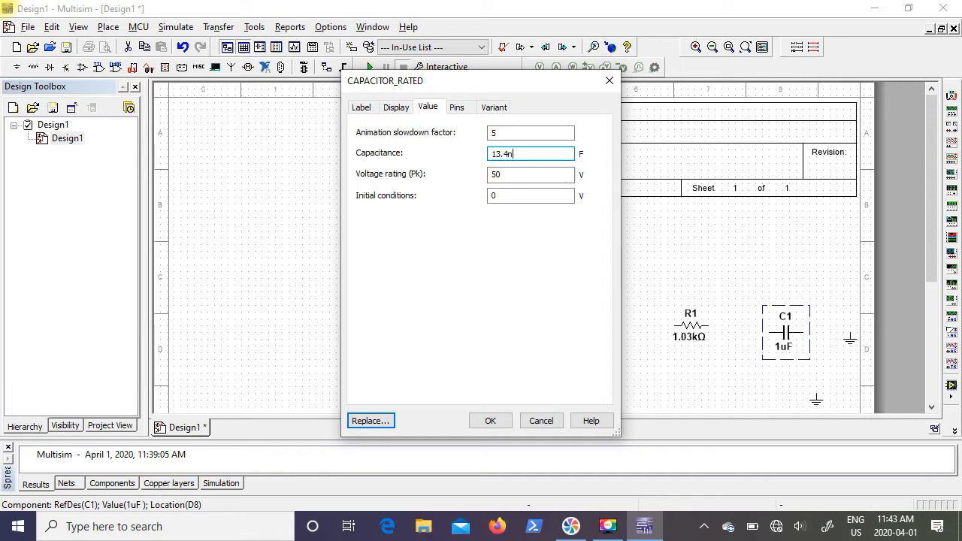
{"action": "left_click", "coordinate": [490, 421]}
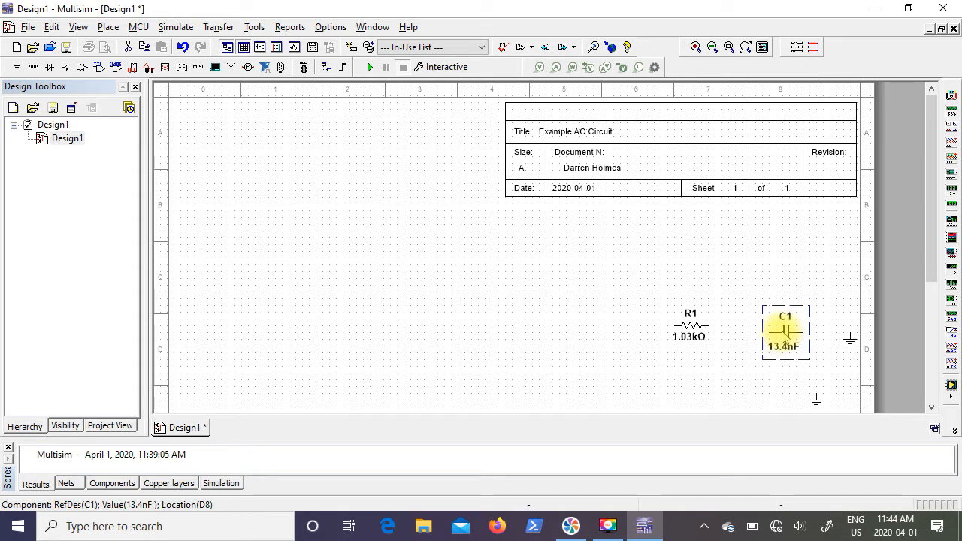
Step: Rotate C1 90° clockwise and reposition the pair, shifting C1 slightly down and R1 closer to its upper lead
{"action": "right_click", "coordinate": [784, 336]}
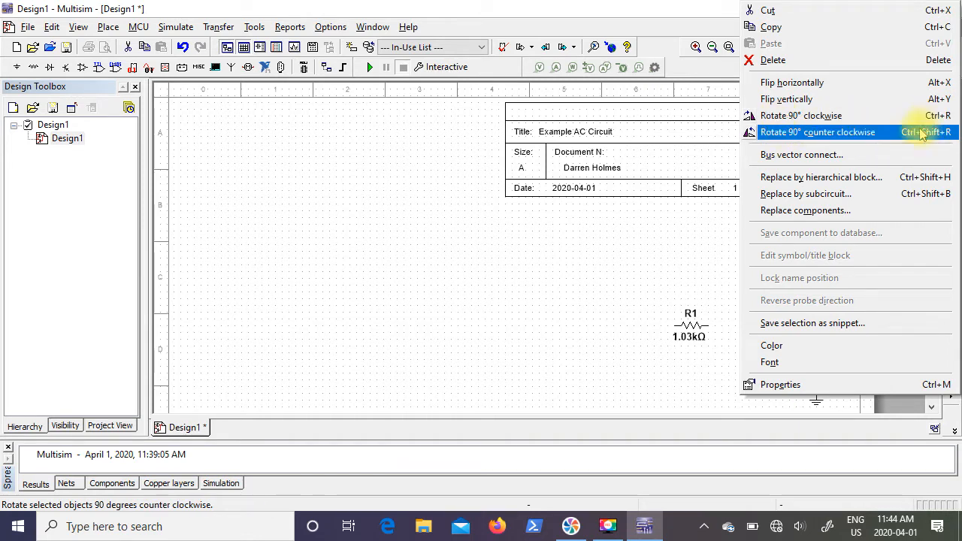
{"action": "left_click", "coordinate": [795, 117]}
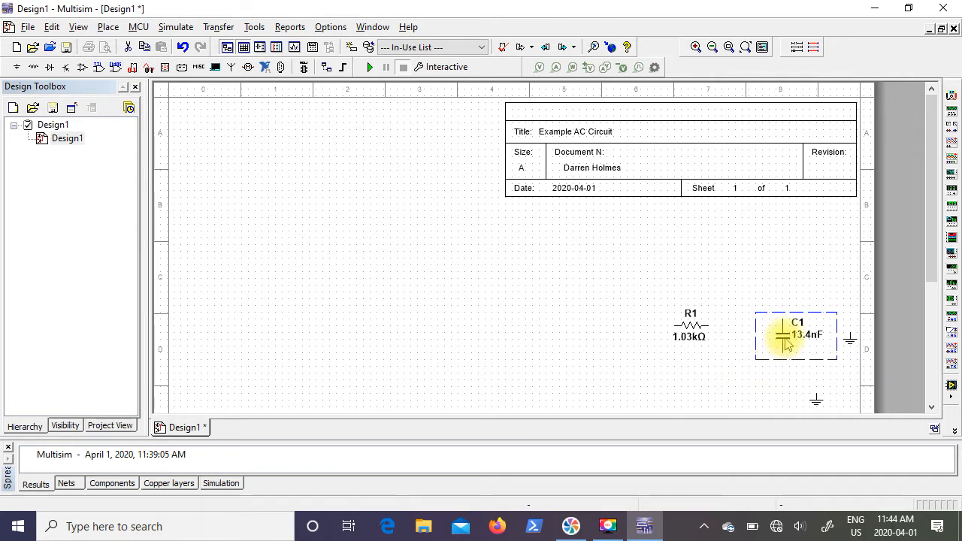
{"action": "left_click", "coordinate": [767, 273]}
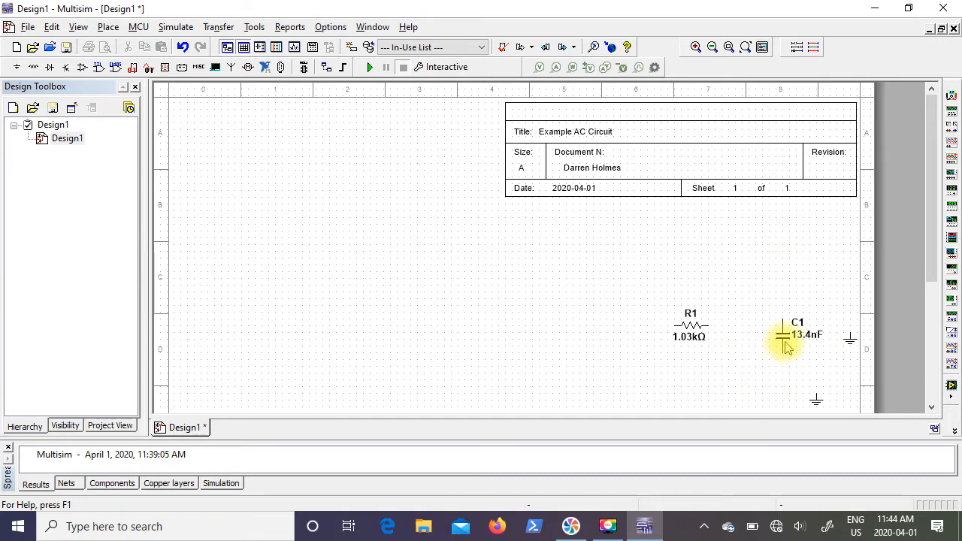
{"action": "mouse_move", "coordinate": [784, 343]}
{"action": "left_mouse_down"}
{"action": "mouse_move", "coordinate": [786, 364]}
{"action": "mouse_move", "coordinate": [784, 351]}
{"action": "left_mouse_up"}
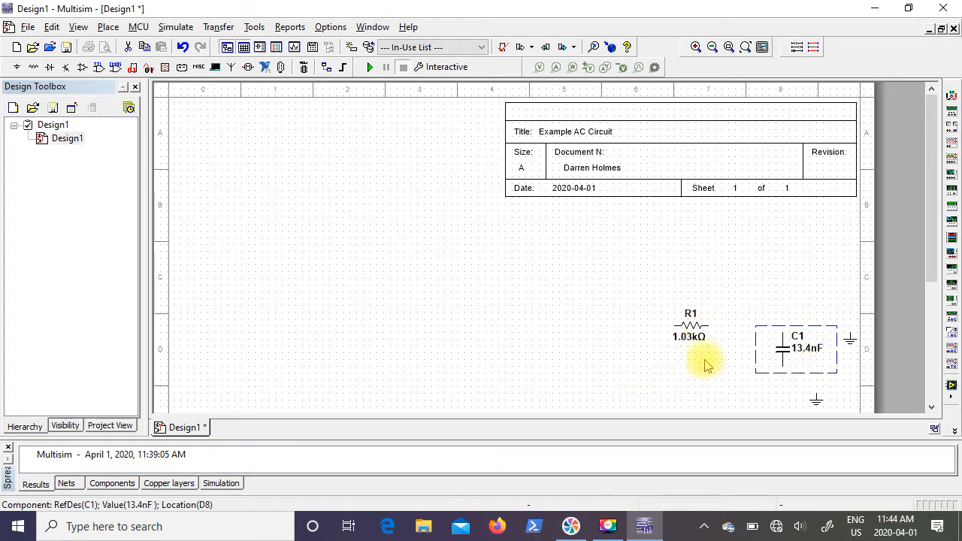
{"action": "left_click", "coordinate": [651, 357]}
{"action": "left_click_drag", "start_coordinate": [691, 340], "coordinate": [732, 337]}
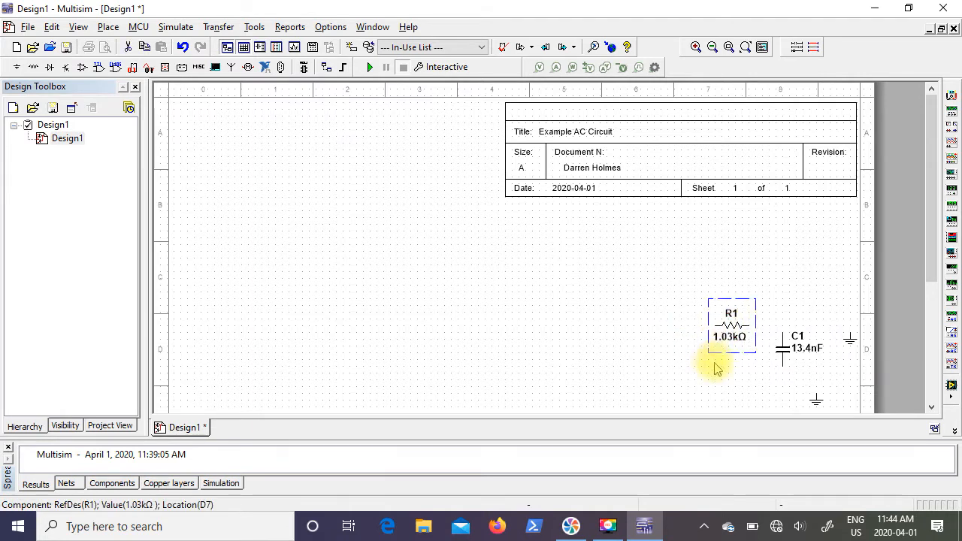
Step: Move the lower ground directly beneath C1 and wire R1, C1 and that ground in series
{"action": "left_click", "coordinate": [817, 404]}
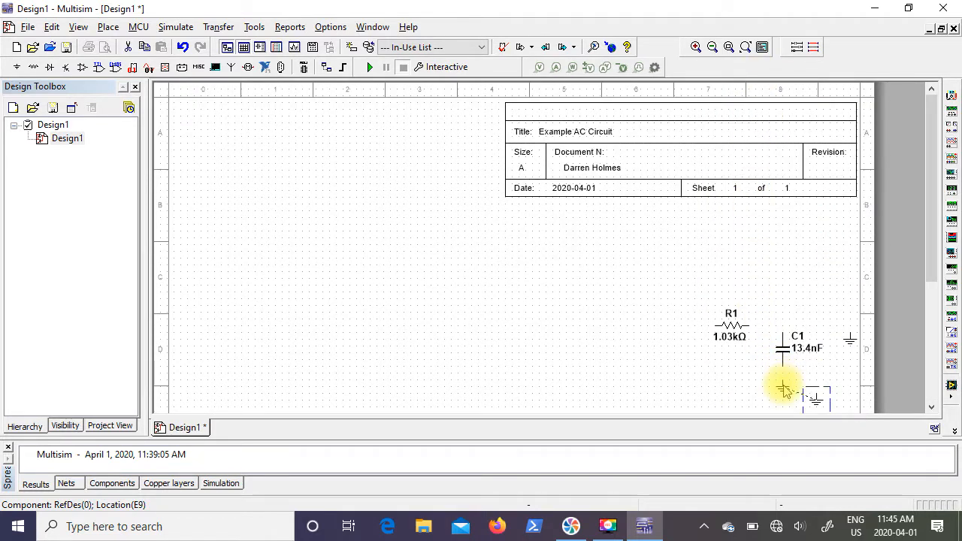
{"action": "left_click", "coordinate": [783, 389]}
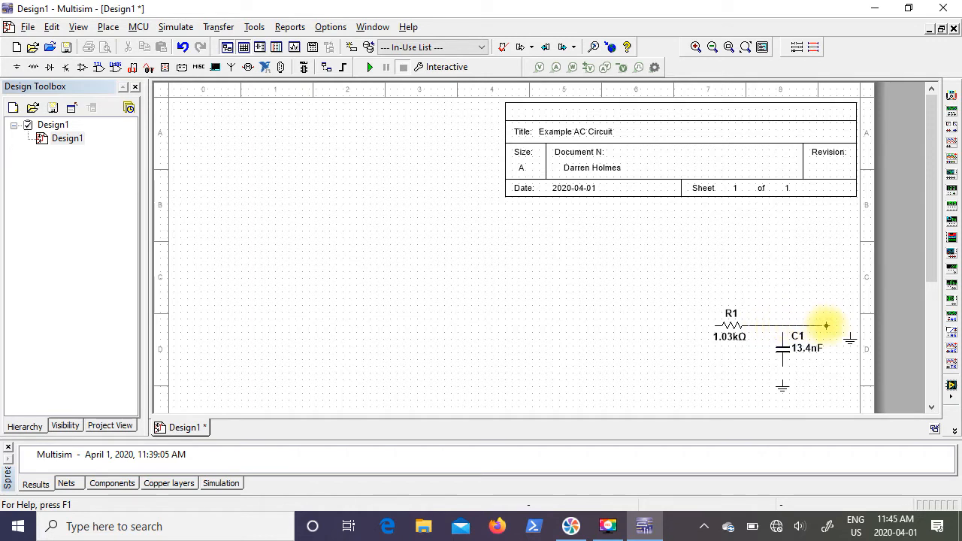
{"action": "left_click", "coordinate": [782, 333]}
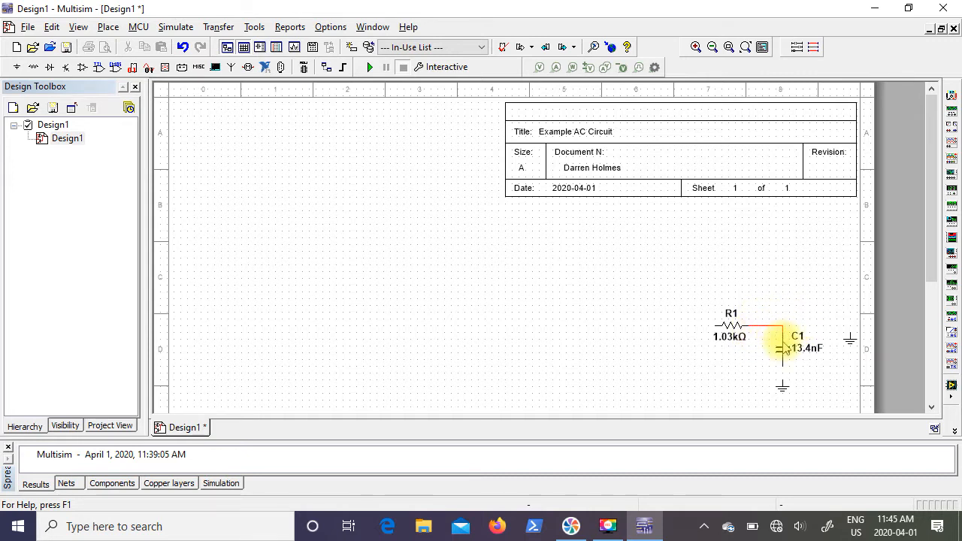
{"action": "left_click", "coordinate": [783, 382]}
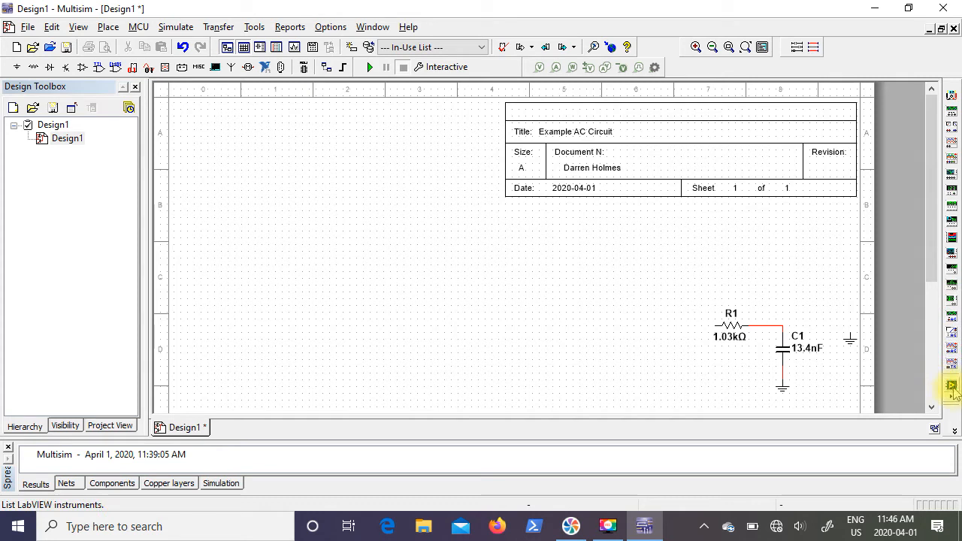
Step: Place an Agilent function generator to the left of R1 and open its front panel, positioned clear of the circuit
{"action": "left_click", "coordinate": [952, 321]}
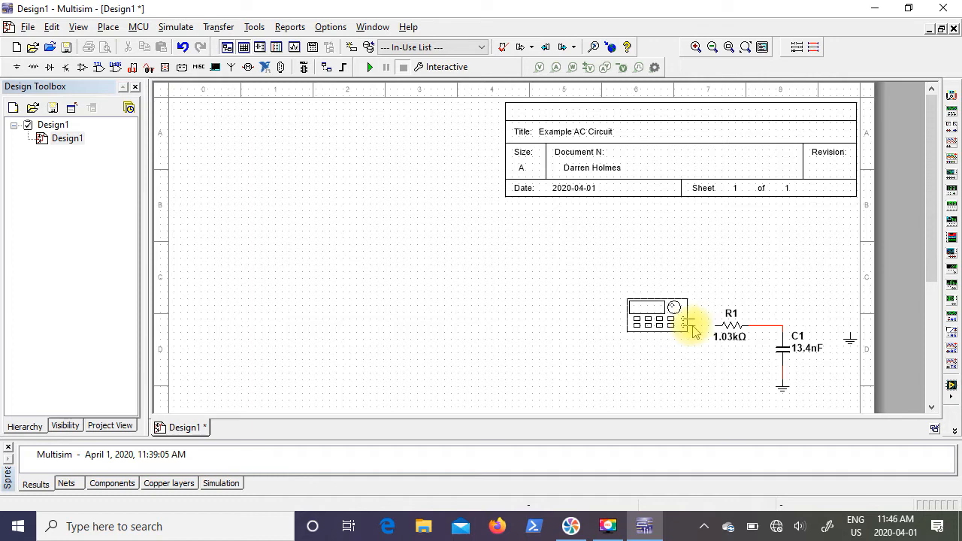
{"action": "left_click", "coordinate": [693, 331]}
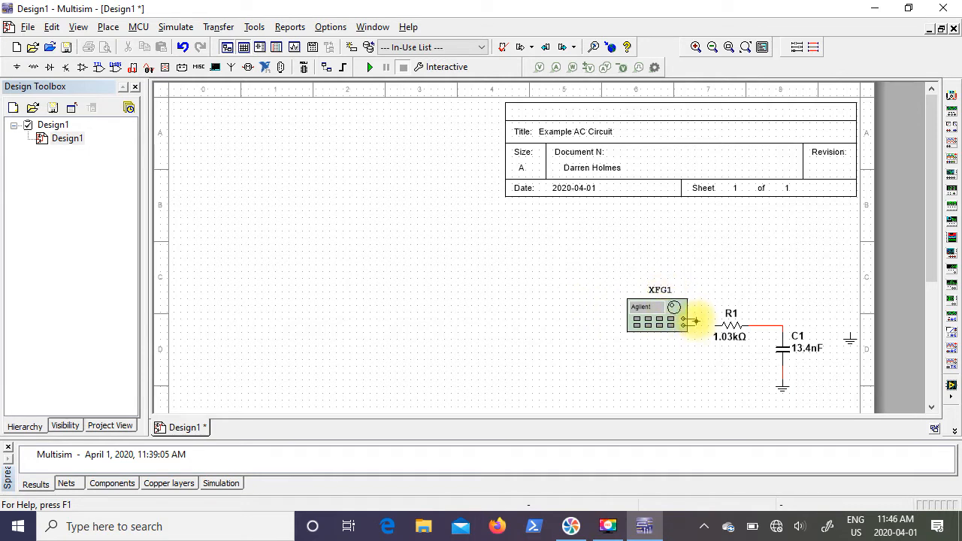
{"action": "double_click", "coordinate": [654, 323]}
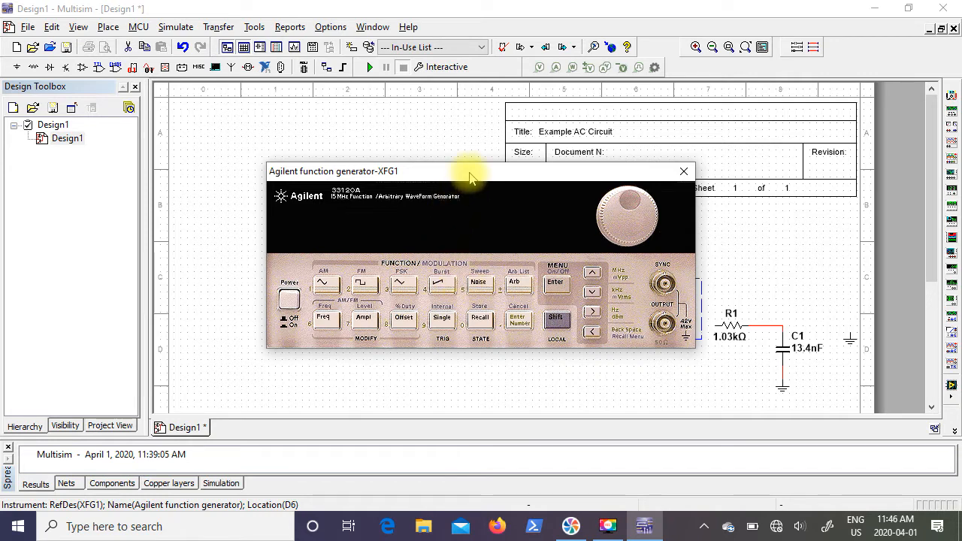
{"action": "left_click_drag", "start_coordinate": [469, 177], "coordinate": [207, 90]}
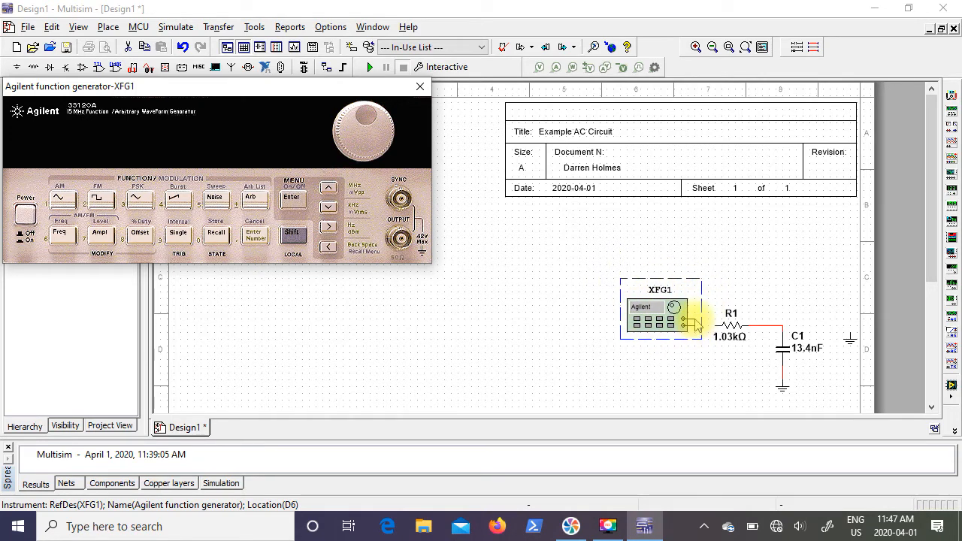
Step: Wire the function generator's lower output terminal to the left end of R1
{"action": "left_click", "coordinate": [535, 322]}
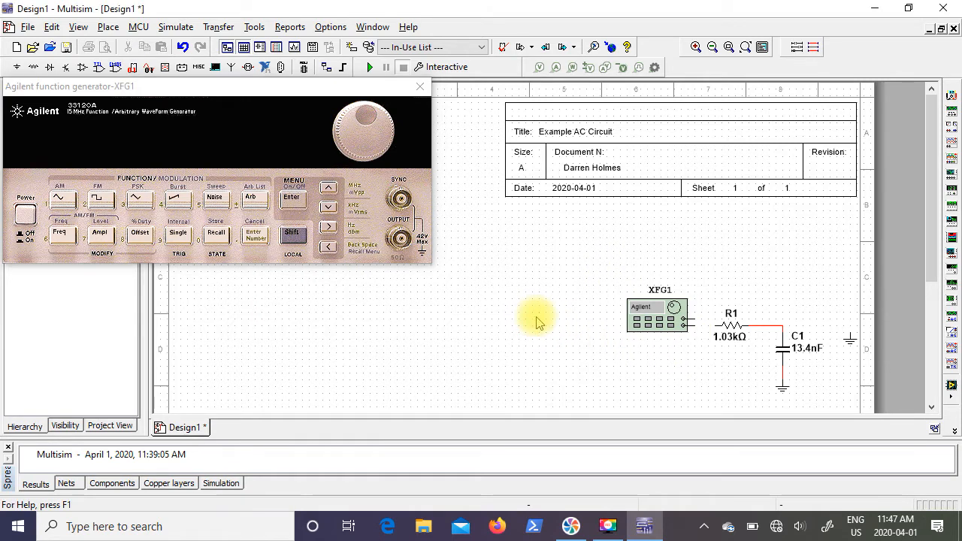
{"action": "left_click", "coordinate": [693, 325]}
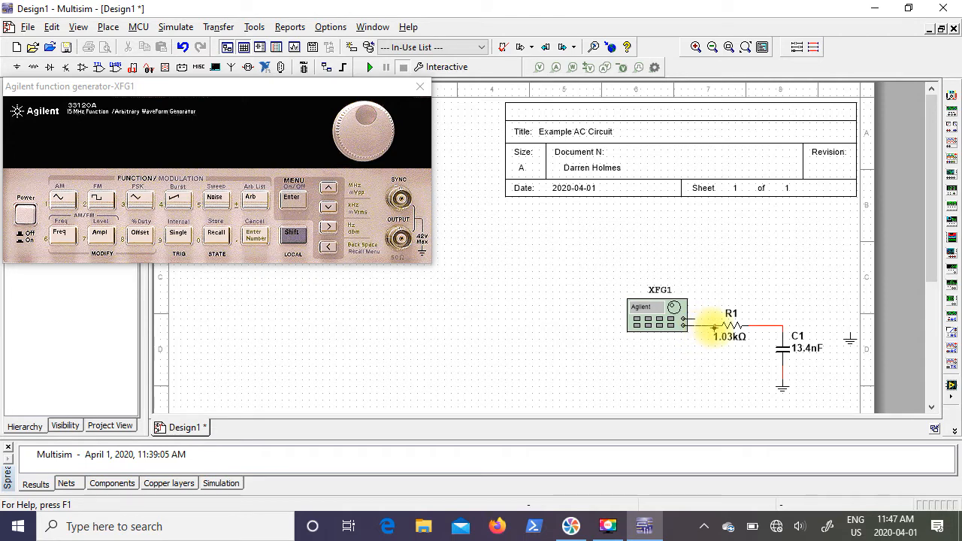
{"action": "left_click", "coordinate": [714, 327]}
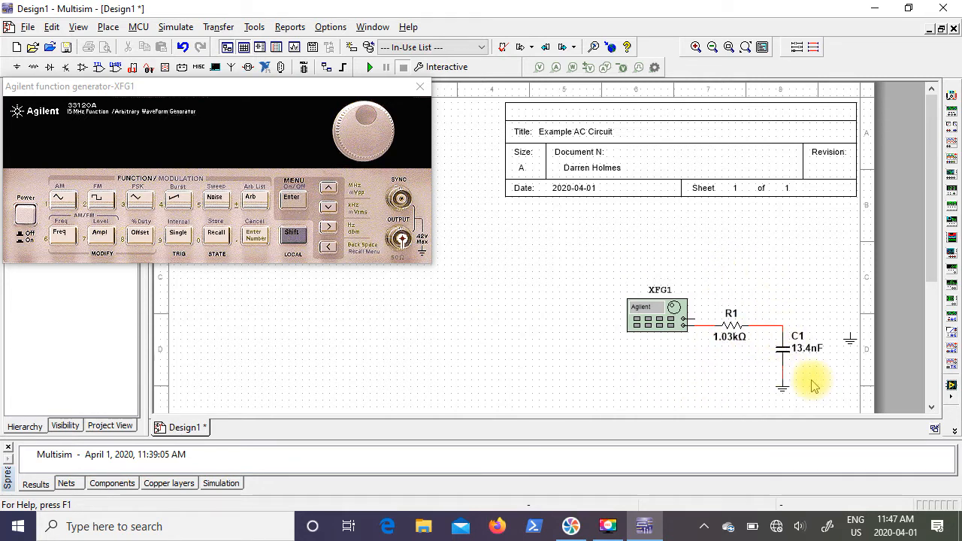
Step: Place a Tektronix oscilloscope above R1 and C1 and connect the remaining ground directly beneath its G terminal
{"action": "left_click", "coordinate": [952, 367]}
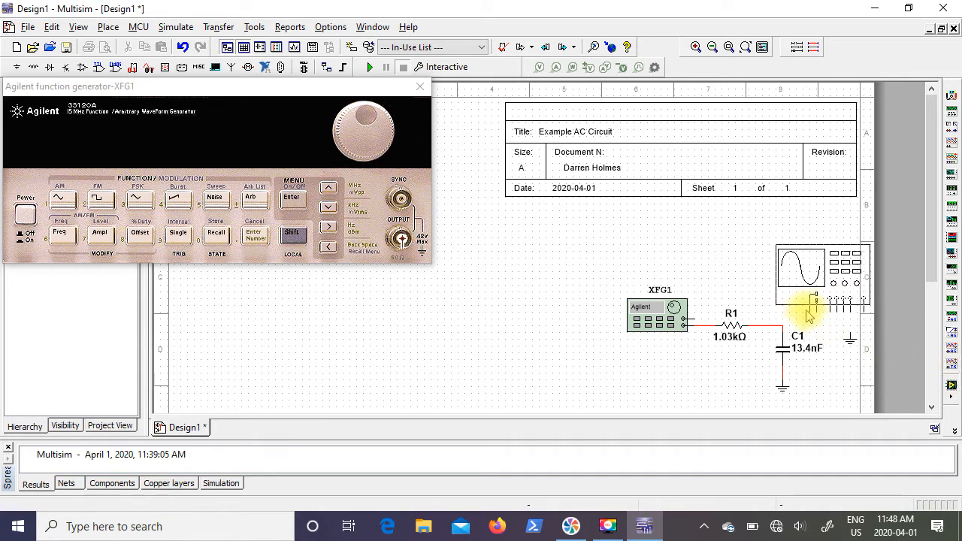
{"action": "left_click", "coordinate": [776, 294]}
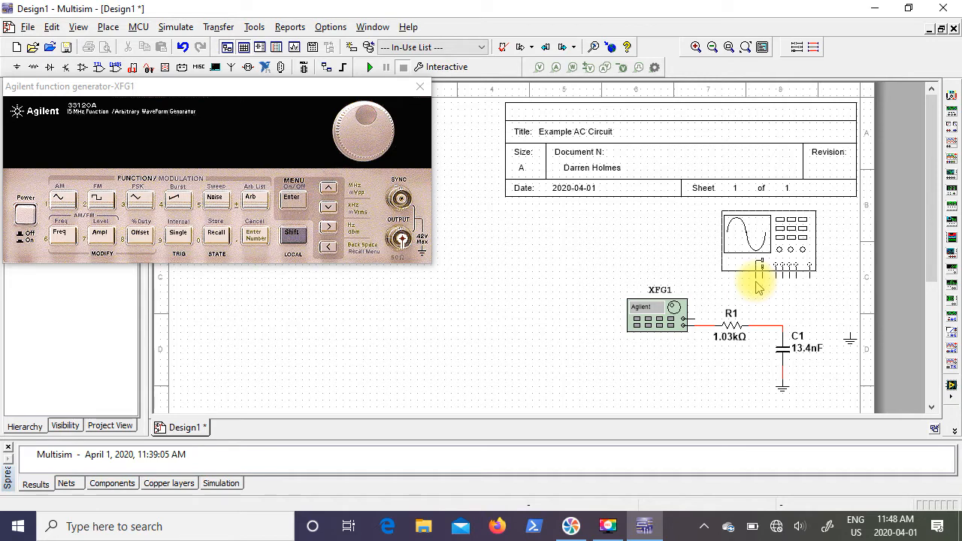
{"action": "left_click", "coordinate": [758, 286]}
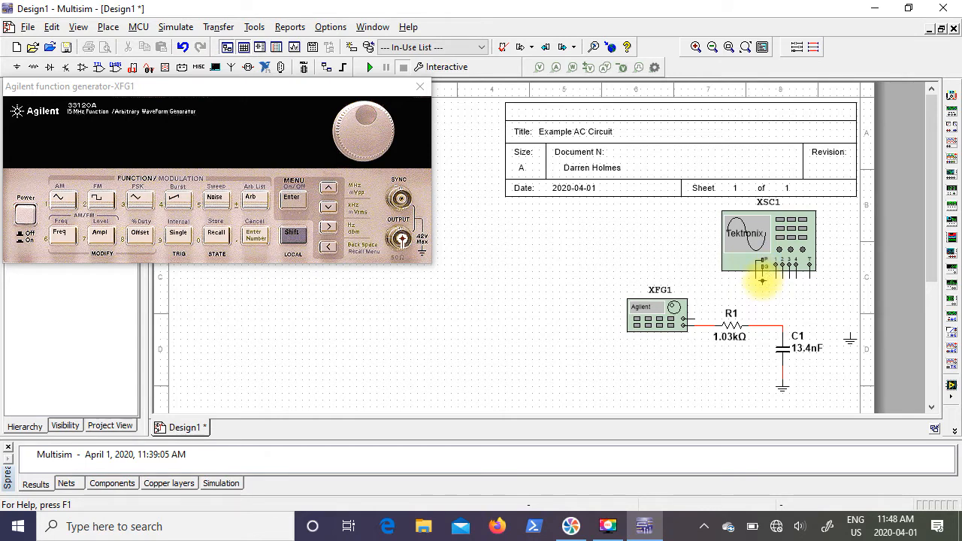
{"action": "left_click", "coordinate": [850, 342]}
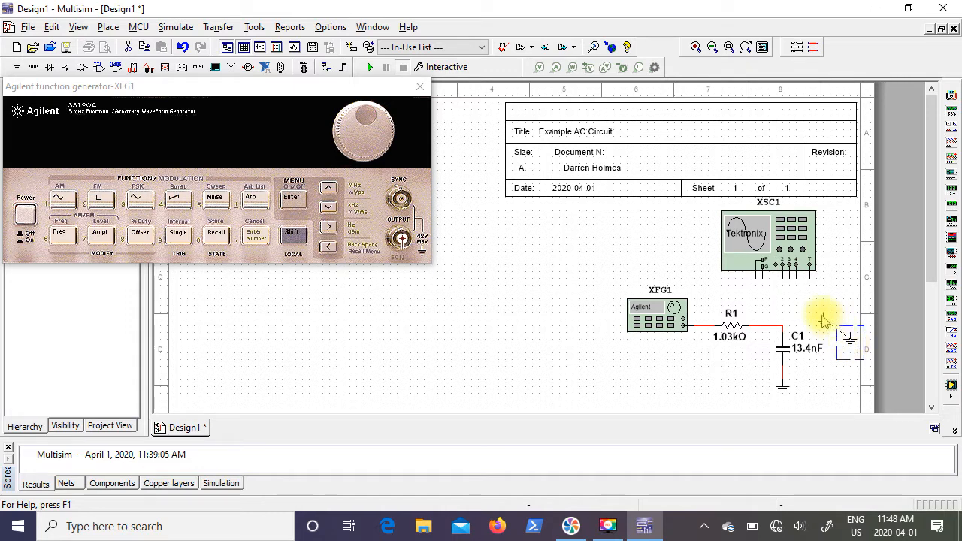
{"action": "left_click", "coordinate": [765, 297]}
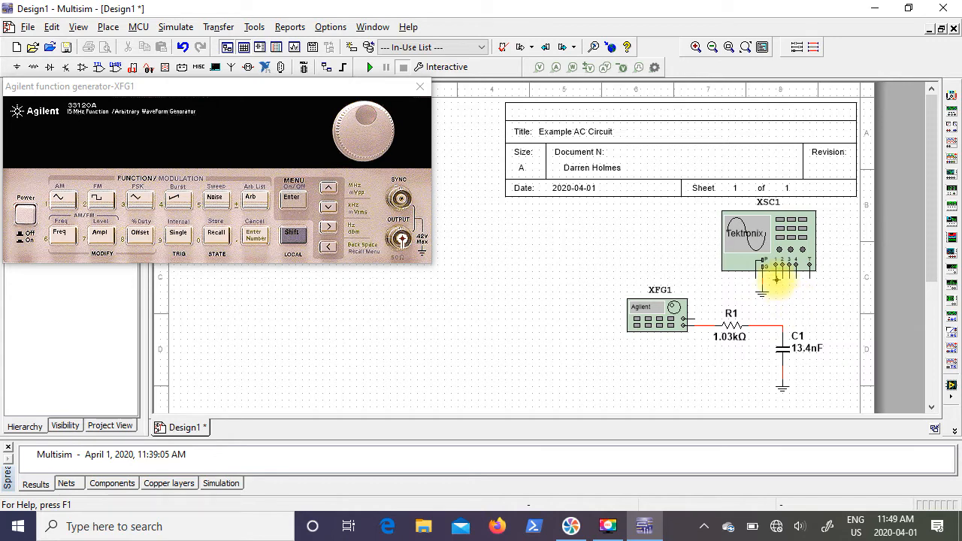
Step: Wire oscilloscope channel 1 to the wire between the function generator and R1, and channel 2 to the R1–C1 junction
{"action": "left_click", "coordinate": [777, 280]}
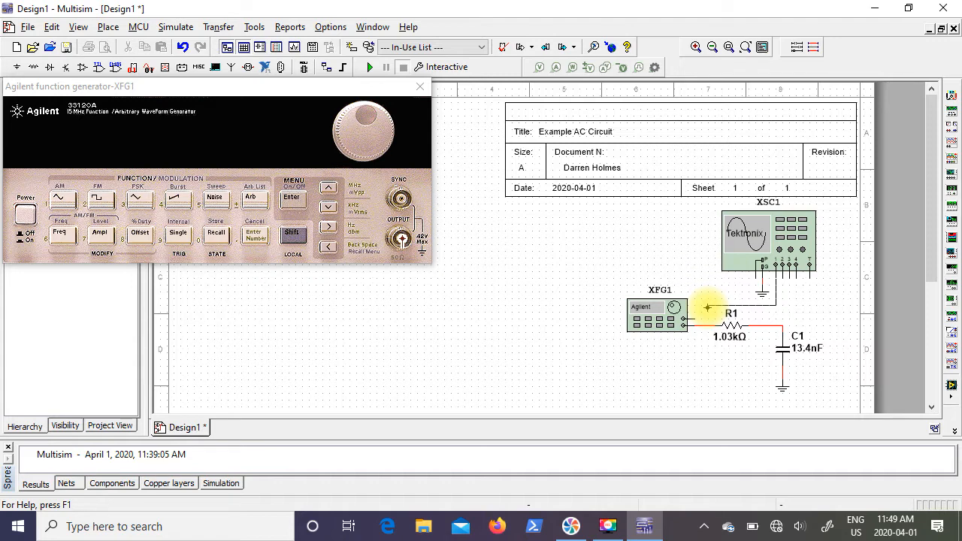
{"action": "left_click", "coordinate": [708, 307]}
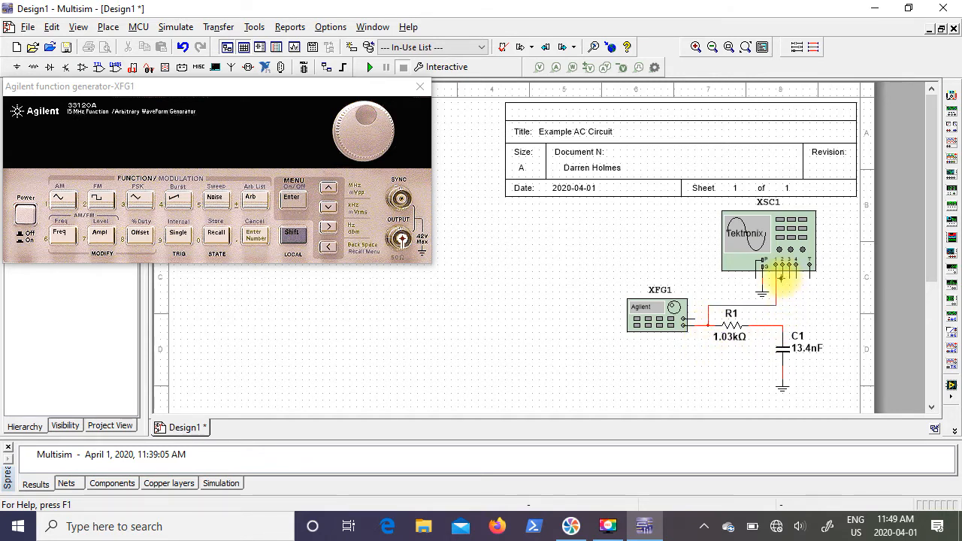
{"action": "left_click", "coordinate": [780, 264]}
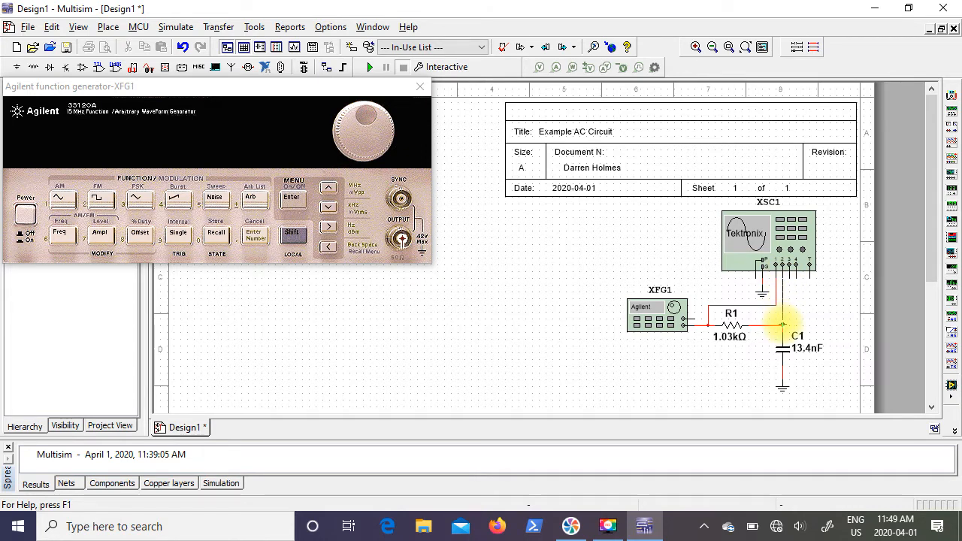
{"action": "left_click", "coordinate": [782, 324]}
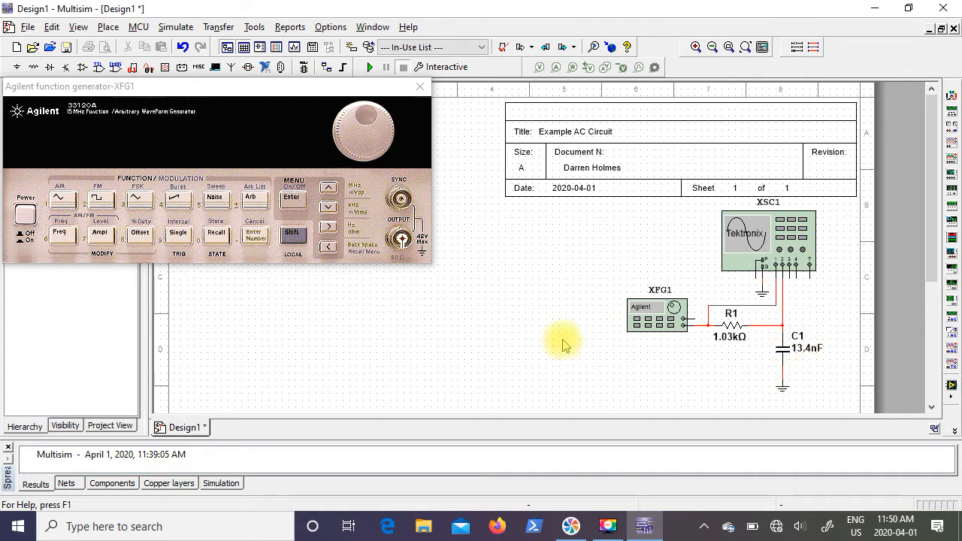
Step: Open the Tektronix oscilloscope's front panel and position it directly below the function generator's panel, clear of the circuit
{"action": "double_click", "coordinate": [735, 256]}
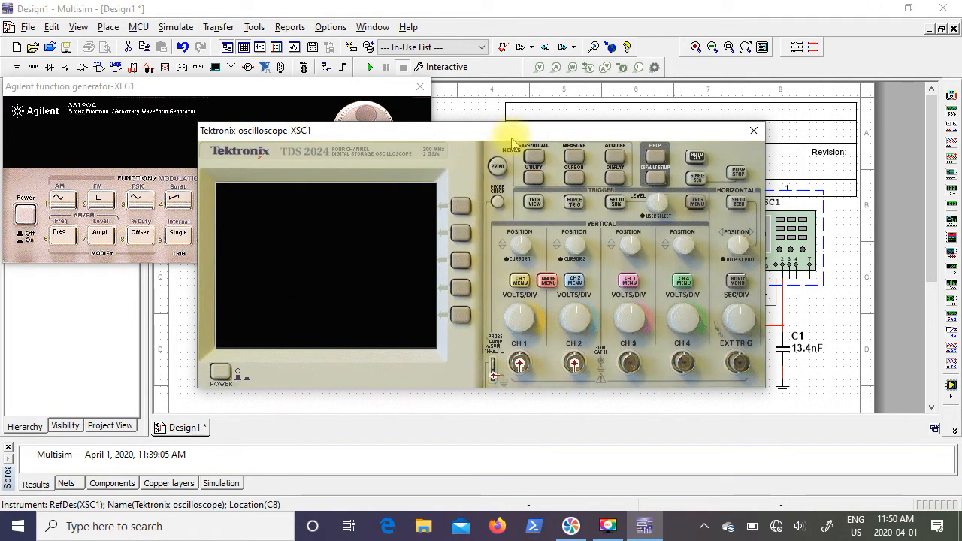
{"action": "left_click_drag", "start_coordinate": [518, 135], "coordinate": [327, 281]}
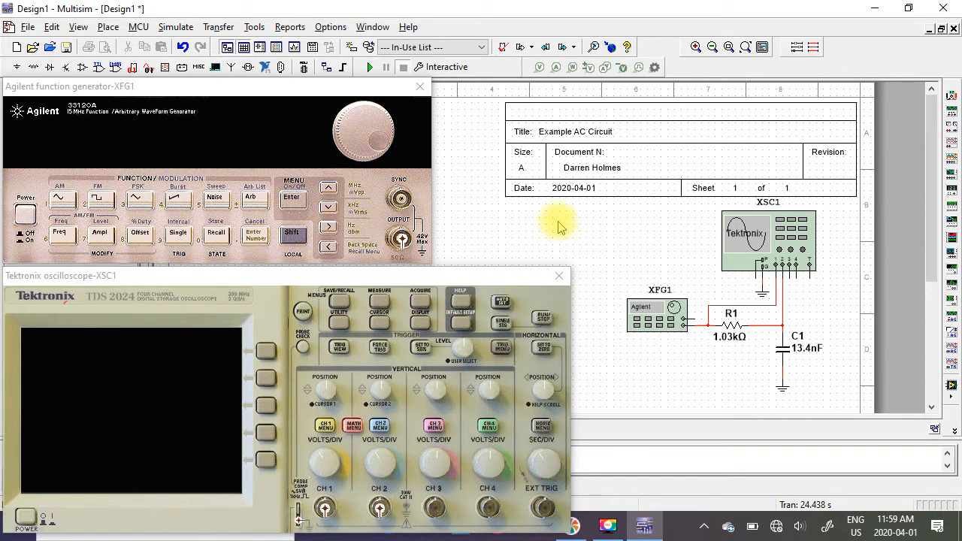
Step: Save the design under the file name Example AC Circuit.ms14 in the default Circuit Design Suite folder
{"action": "left_click", "coordinate": [26, 28]}
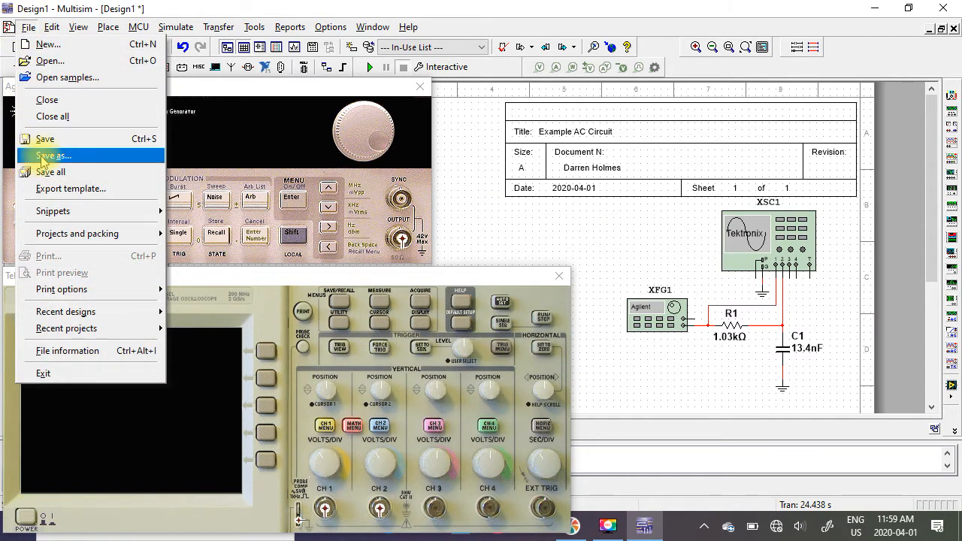
{"action": "left_click", "coordinate": [42, 156]}
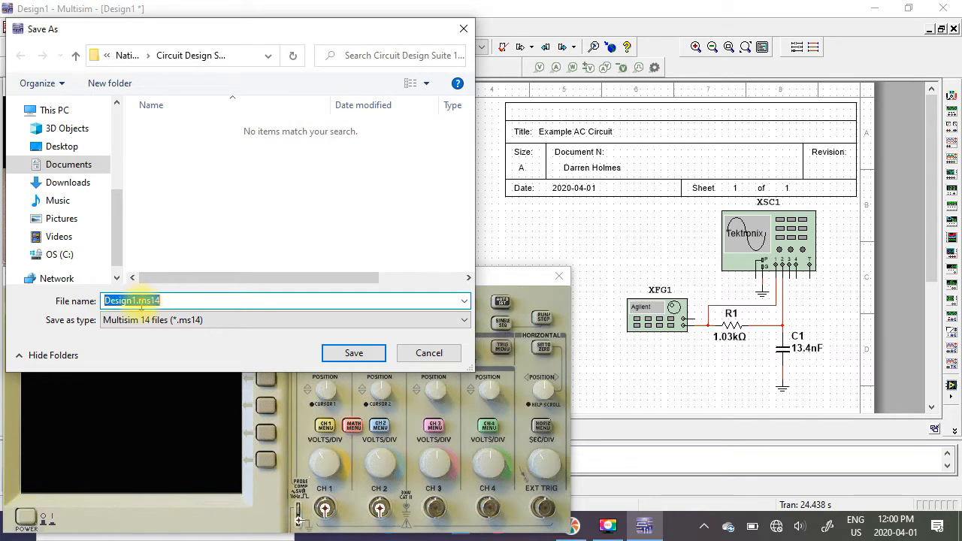
{"action": "left_click", "coordinate": [136, 300]}
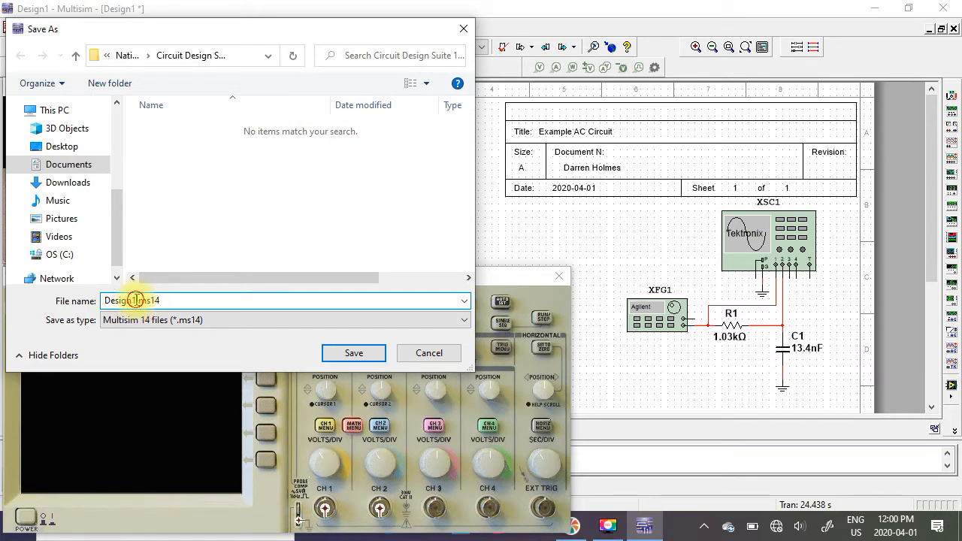
{"action": "left_click_drag", "start_coordinate": [136, 300], "coordinate": [91, 301]}
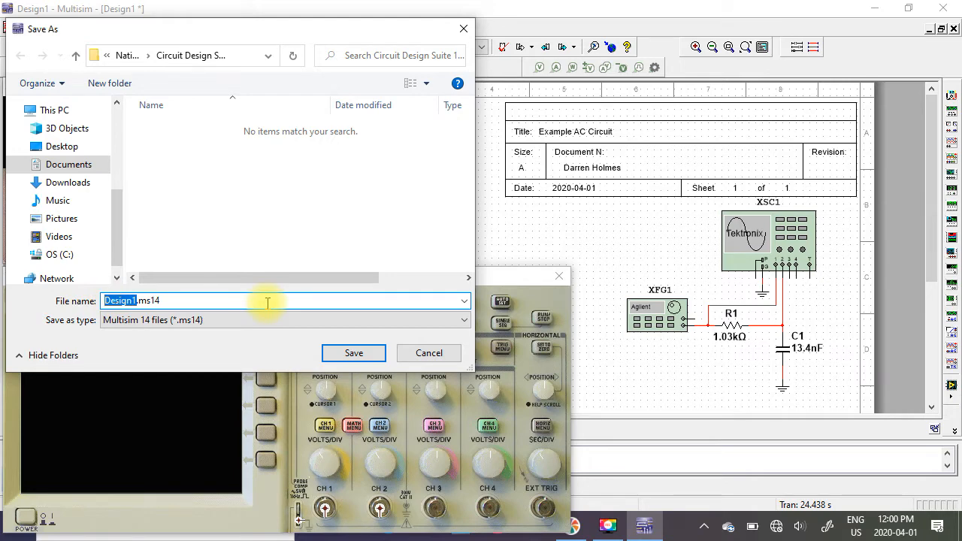
{"action": "type", "text": "E"}
{"action": "type", "text": "xample AC Circuit"}
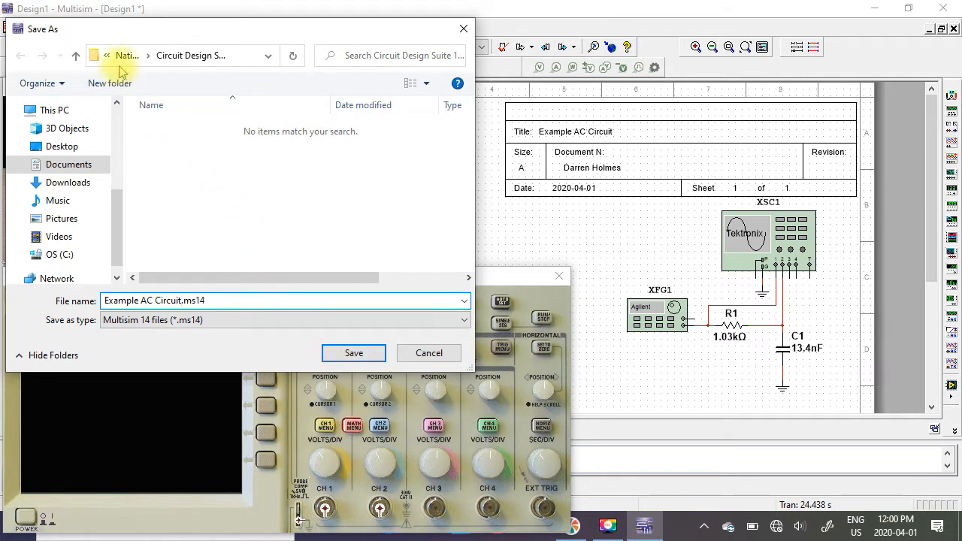
{"action": "left_click_drag", "start_coordinate": [147, 31], "coordinate": [144, 50]}
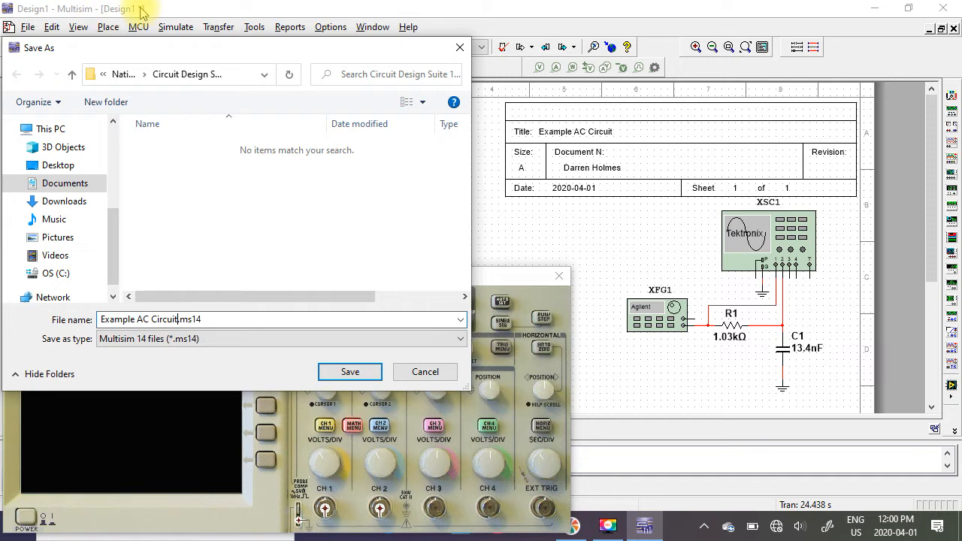
{"action": "left_click_drag", "start_coordinate": [128, 46], "coordinate": [132, 47]}
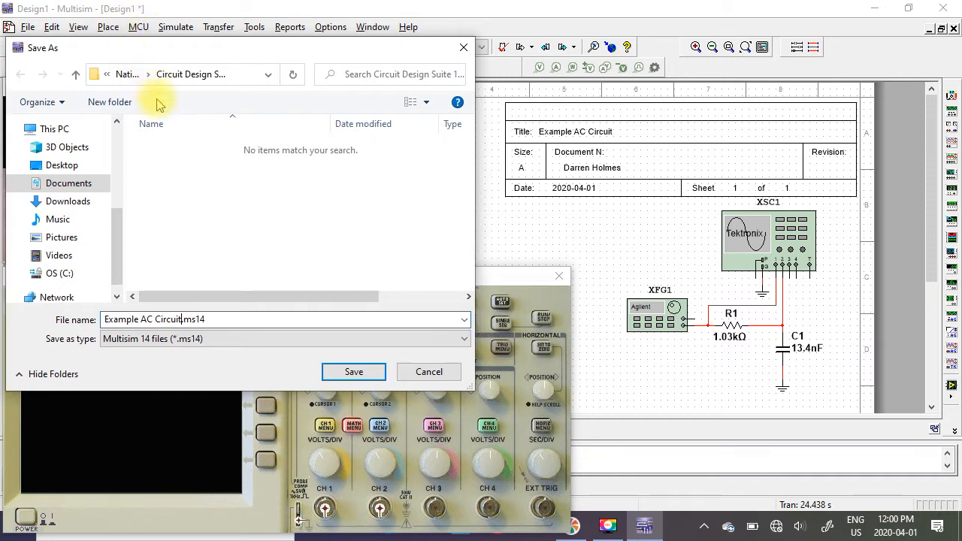
{"action": "left_click", "coordinate": [352, 373]}
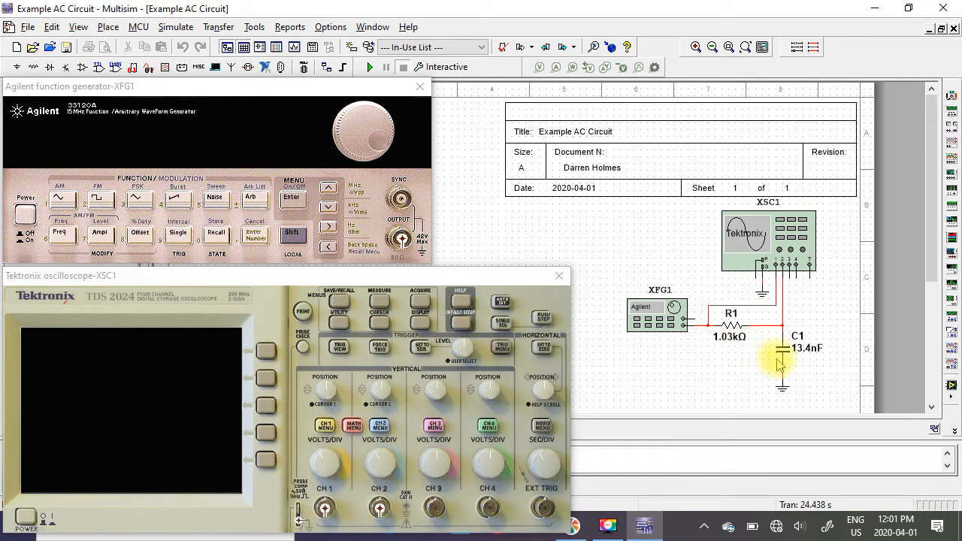
Step: Move capacitor C1 slightly down toward its ground and save the design again
{"action": "left_click", "coordinate": [782, 350]}
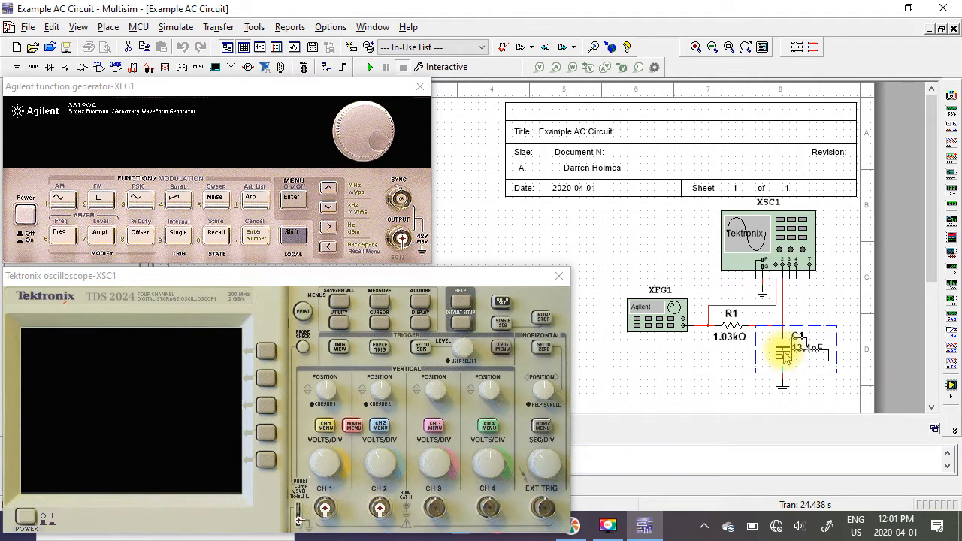
{"action": "left_click_drag", "start_coordinate": [785, 352], "coordinate": [786, 358]}
{"action": "left_click", "coordinate": [728, 352]}
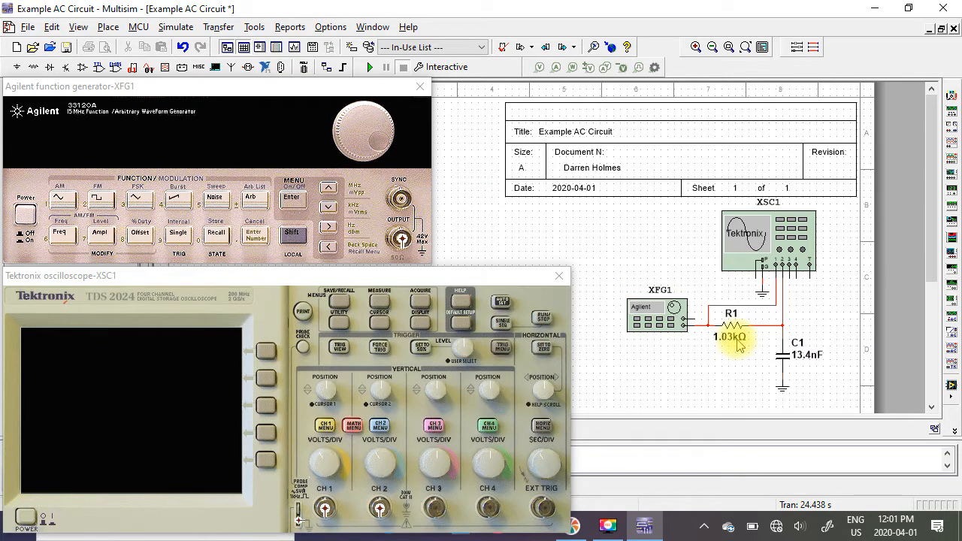
{"action": "left_click", "coordinate": [28, 28]}
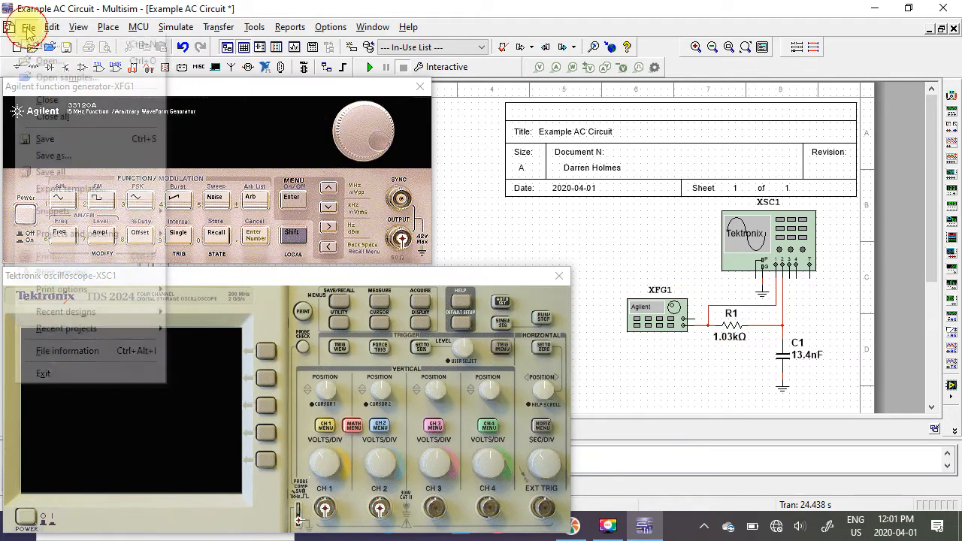
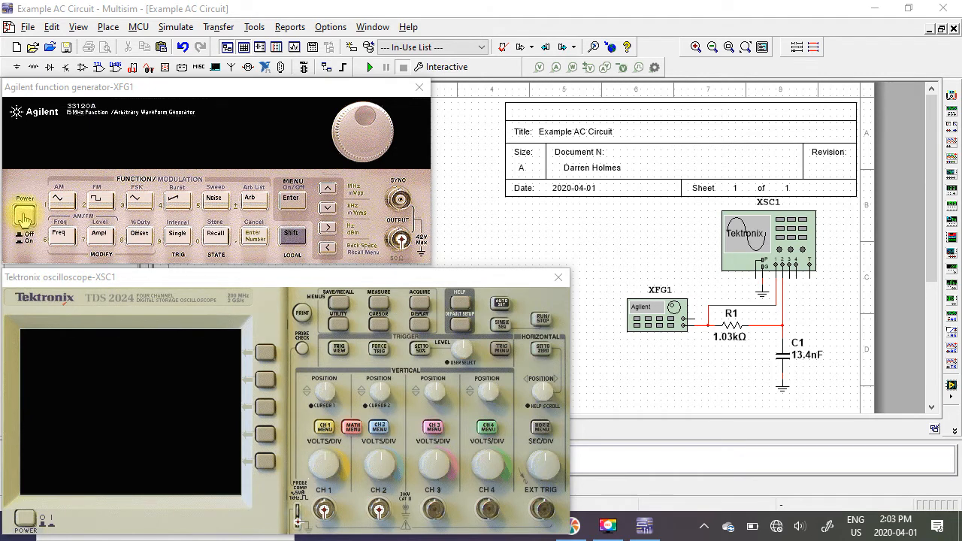
Step: Power on the Agilent function generator and raise its amplitude to 2.000 Vpp
{"action": "left_click", "coordinate": [24, 218]}
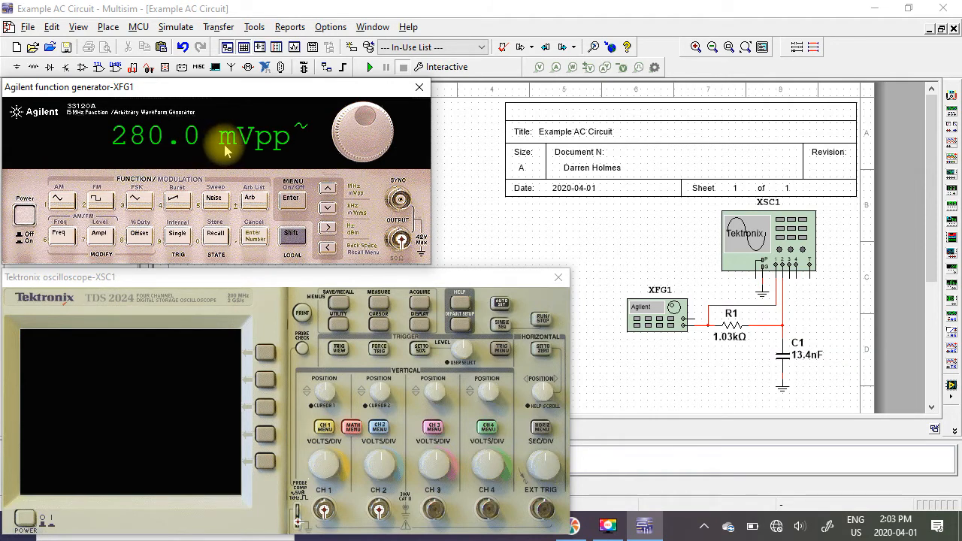
{"action": "left_click", "coordinate": [372, 116]}
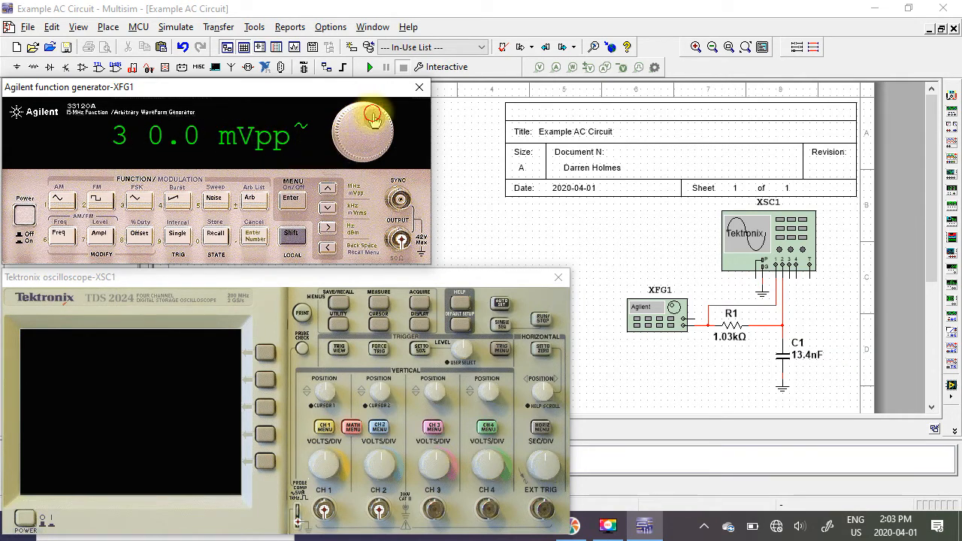
{"action": "mouse_move", "coordinate": [372, 116]}
{"action": "left_mouse_down"}
{"action": "mouse_move", "coordinate": [380, 139]}
{"action": "mouse_move", "coordinate": [355, 143]}
{"action": "mouse_move", "coordinate": [353, 126]}
{"action": "mouse_move", "coordinate": [372, 109]}
{"action": "mouse_move", "coordinate": [385, 124]}
{"action": "mouse_move", "coordinate": [372, 143]}
{"action": "mouse_move", "coordinate": [348, 144]}
{"action": "mouse_move", "coordinate": [338, 113]}
{"action": "mouse_move", "coordinate": [357, 102]}
{"action": "mouse_move", "coordinate": [383, 112]}
{"action": "mouse_move", "coordinate": [376, 144]}
{"action": "mouse_move", "coordinate": [345, 141]}
{"action": "mouse_move", "coordinate": [338, 113]}
{"action": "mouse_move", "coordinate": [365, 102]}
{"action": "mouse_move", "coordinate": [382, 145]}
{"action": "mouse_move", "coordinate": [343, 148]}
{"action": "mouse_move", "coordinate": [337, 114]}
{"action": "mouse_move", "coordinate": [375, 129]}
{"action": "mouse_move", "coordinate": [374, 141]}
{"action": "mouse_move", "coordinate": [382, 136]}
{"action": "mouse_move", "coordinate": [371, 110]}
{"action": "mouse_move", "coordinate": [371, 127]}
{"action": "left_mouse_up"}
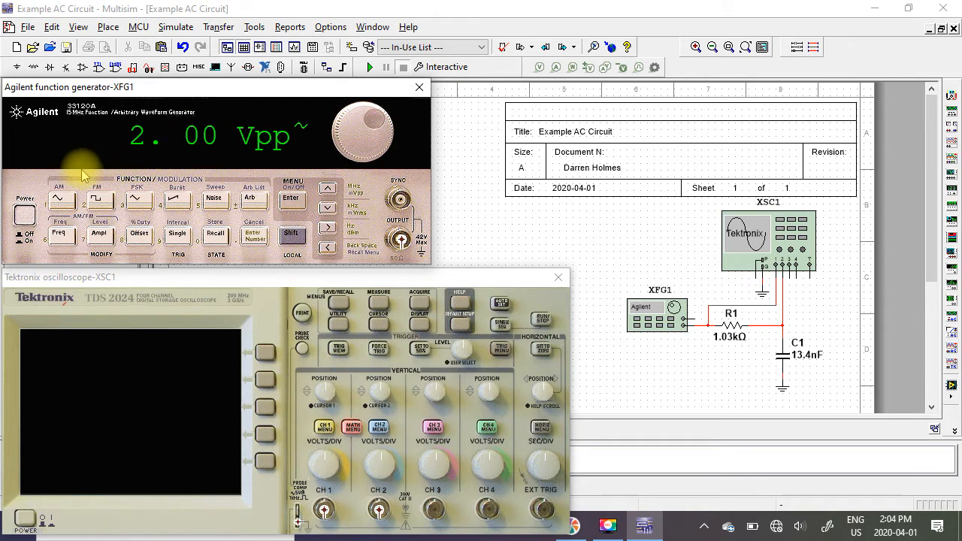
Step: Review the function generator's frequency and amplitude settings, and try other waveforms before returning to the sine wave
{"action": "left_click", "coordinate": [59, 237]}
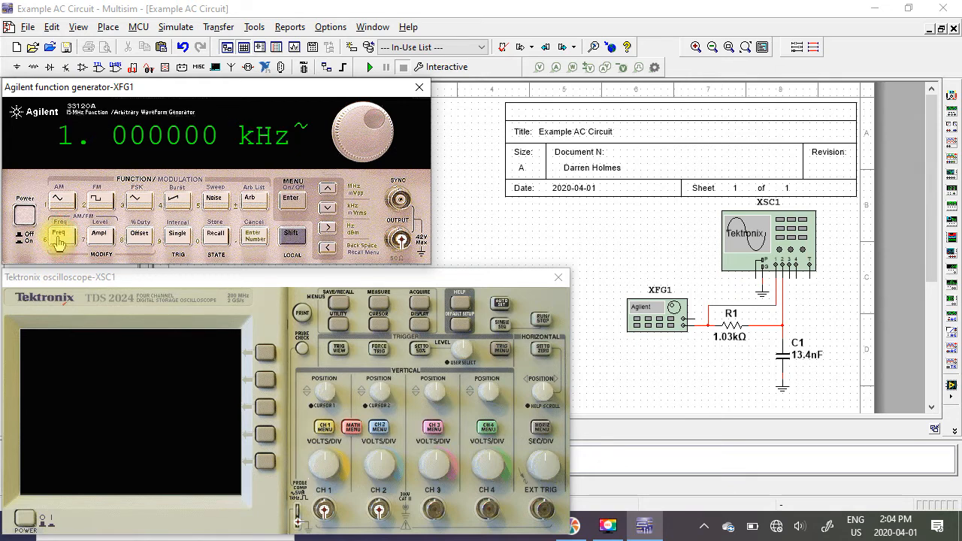
{"action": "left_click", "coordinate": [101, 242]}
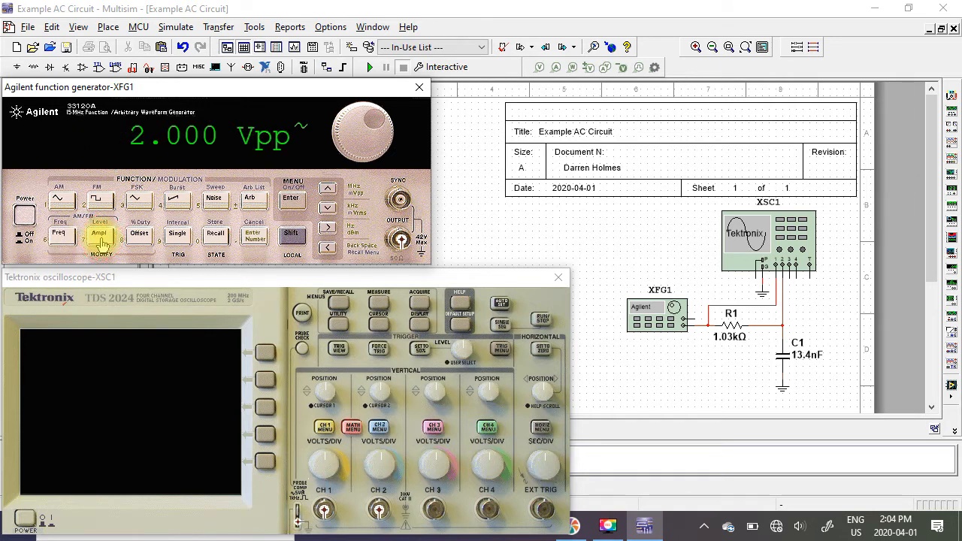
{"action": "left_click", "coordinate": [60, 236]}
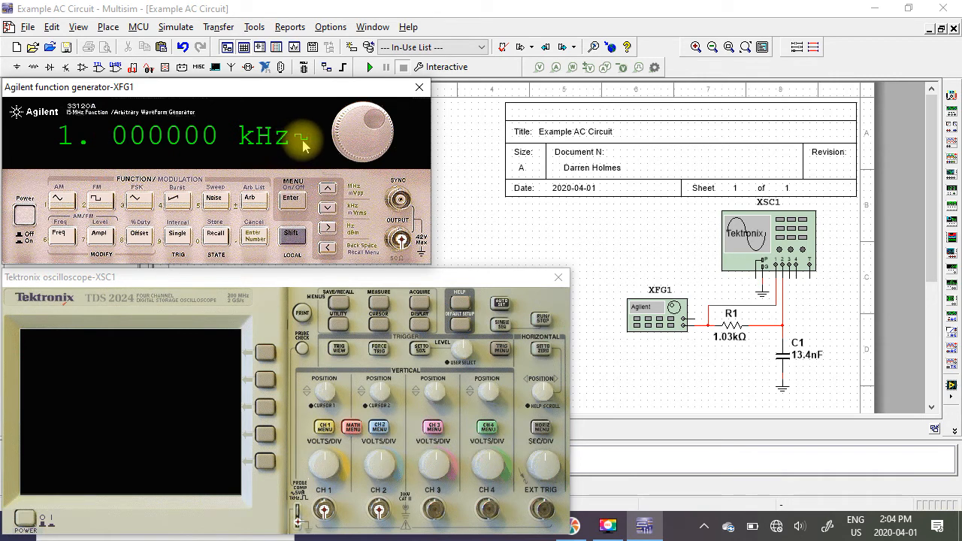
{"action": "left_click", "coordinate": [140, 203]}
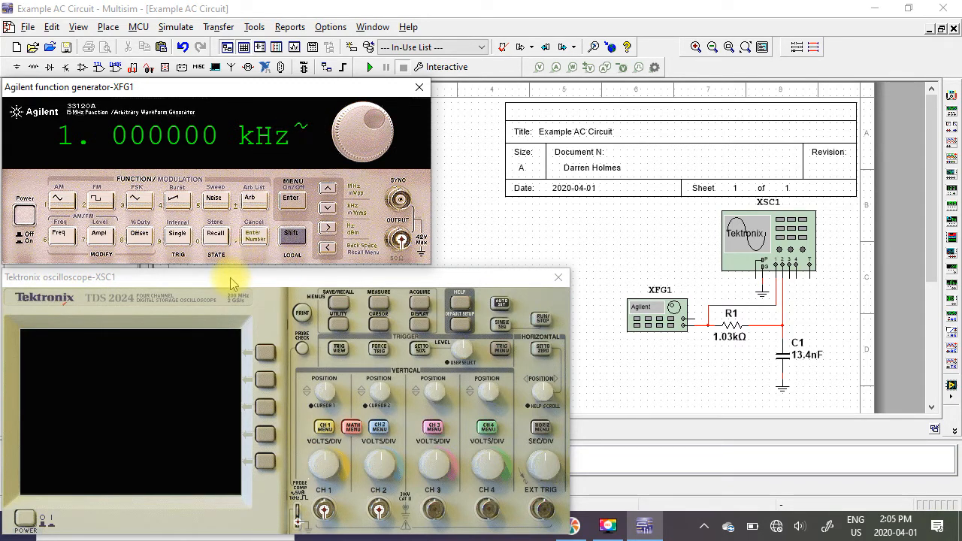
Step: Power on the Tektronix oscilloscope and run the circuit simulation
{"action": "left_click", "coordinate": [25, 520]}
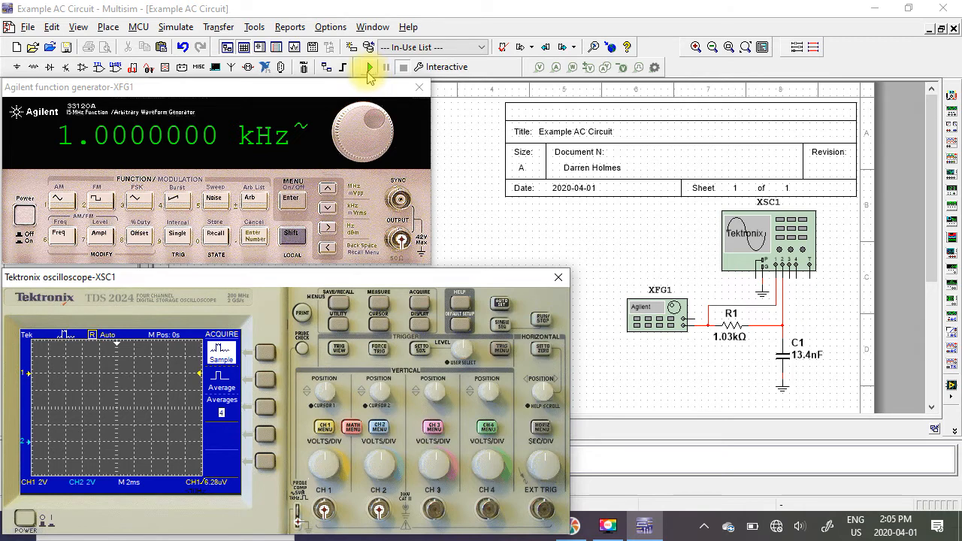
{"action": "left_click", "coordinate": [178, 30]}
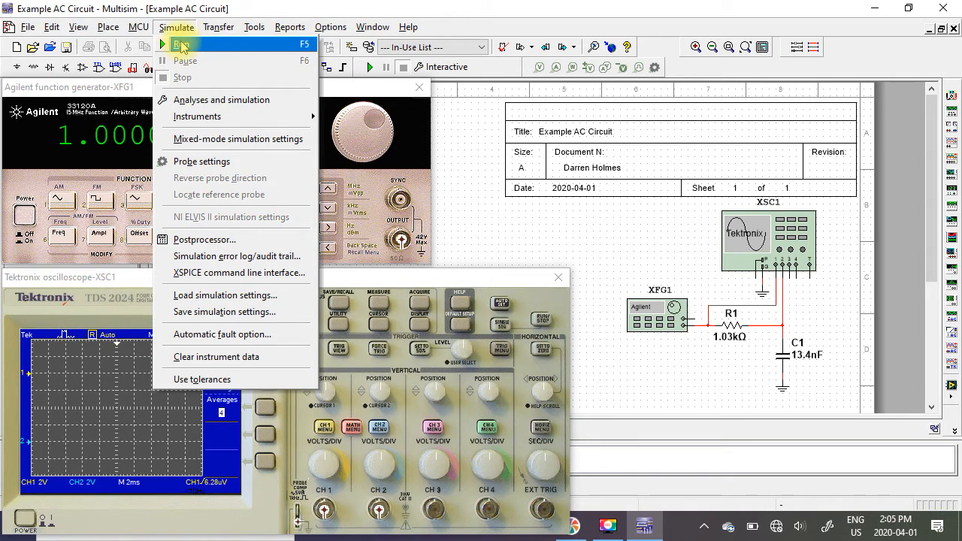
{"action": "left_click", "coordinate": [180, 45]}
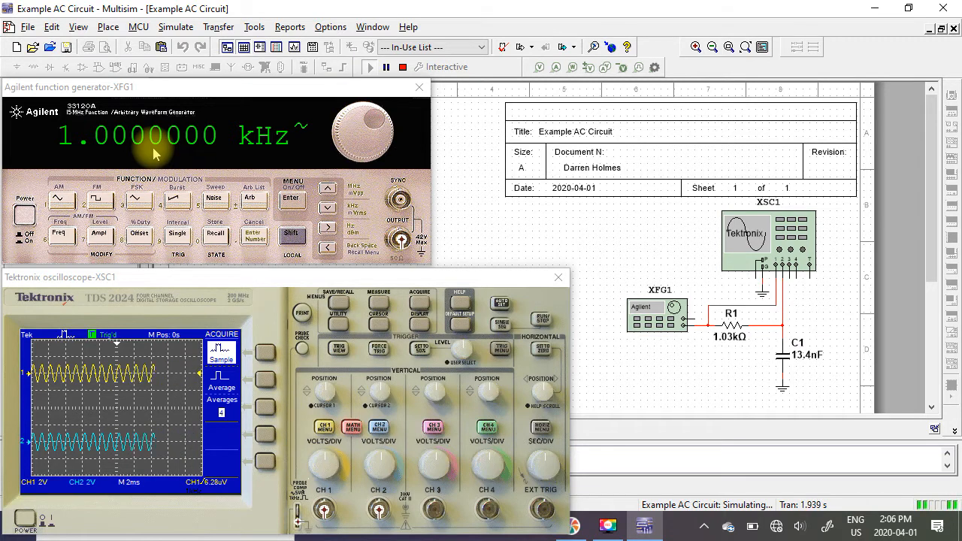
Step: Stop and restart the simulation, and autoset the oscilloscope while it runs
{"action": "left_click", "coordinate": [402, 67]}
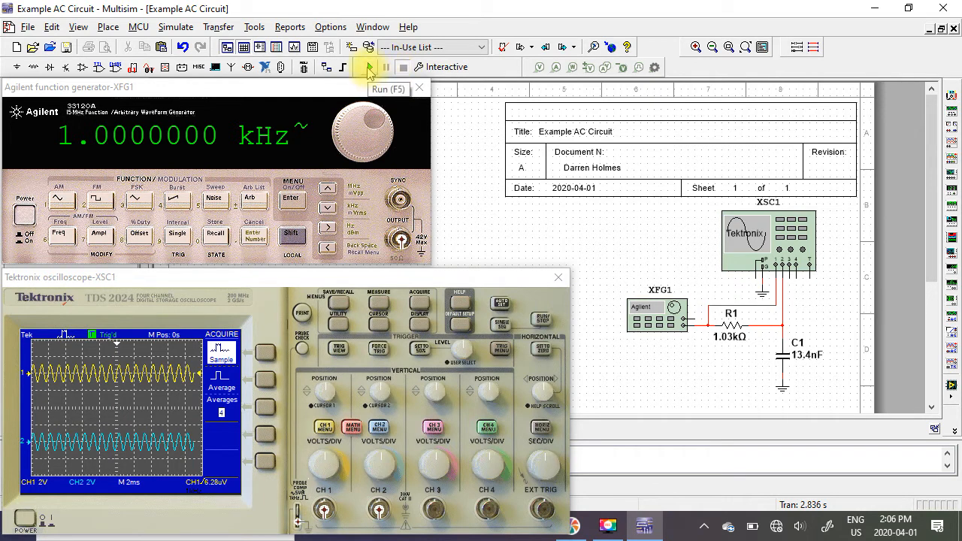
{"action": "left_click", "coordinate": [370, 67]}
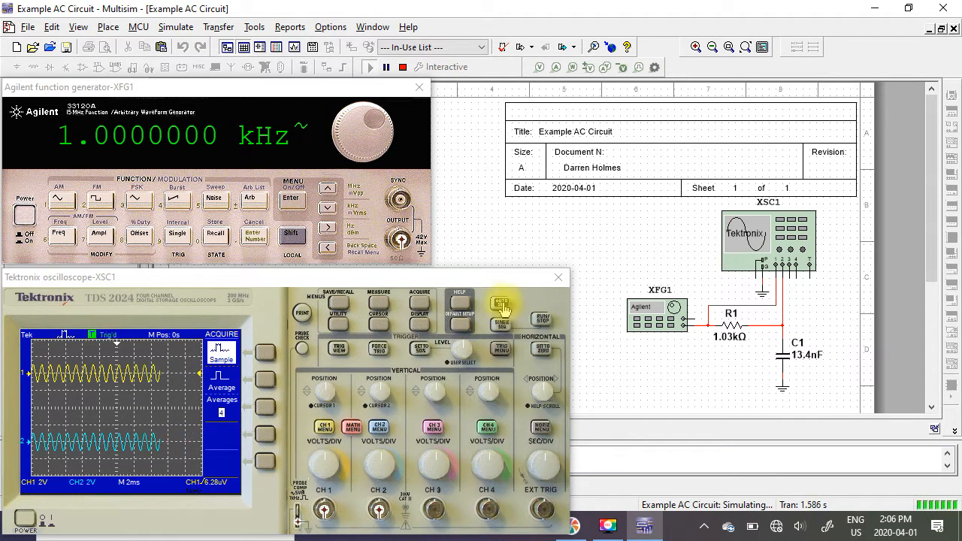
{"action": "left_click", "coordinate": [503, 308]}
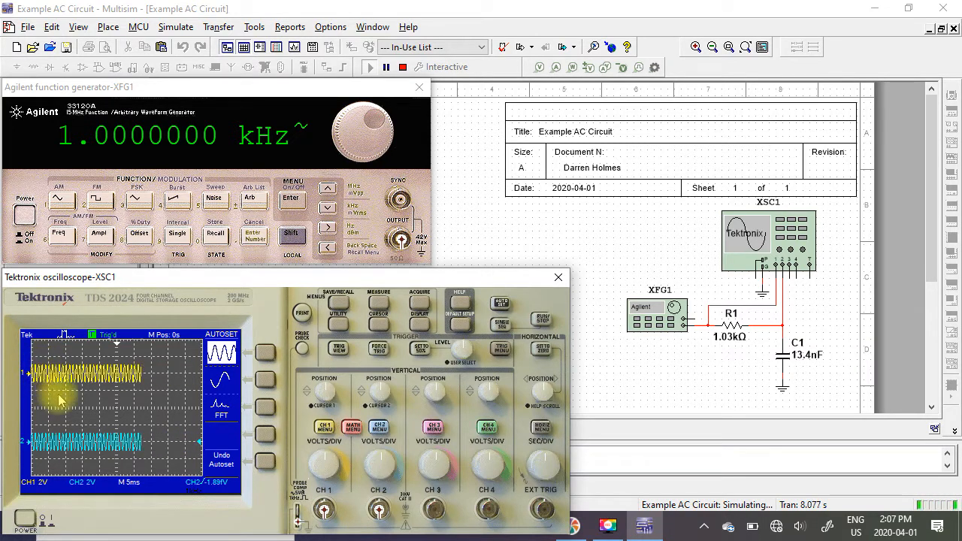
Step: Turn off the oscilloscope's channel 2 trace and lower channel 1's vertical position to about -0.21 divs (-420 mV)
{"action": "left_click", "coordinate": [378, 428]}
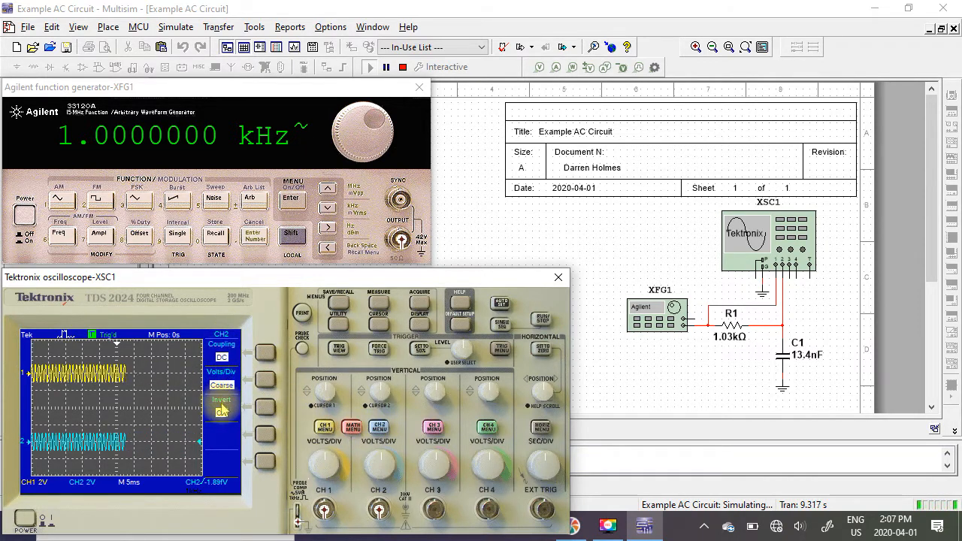
{"action": "left_click", "coordinate": [381, 430]}
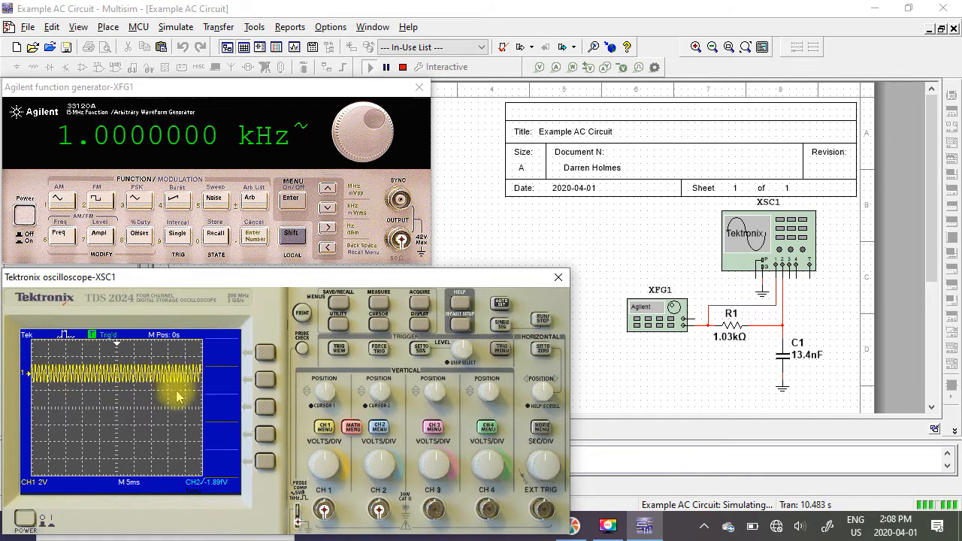
{"action": "left_click", "coordinate": [324, 429]}
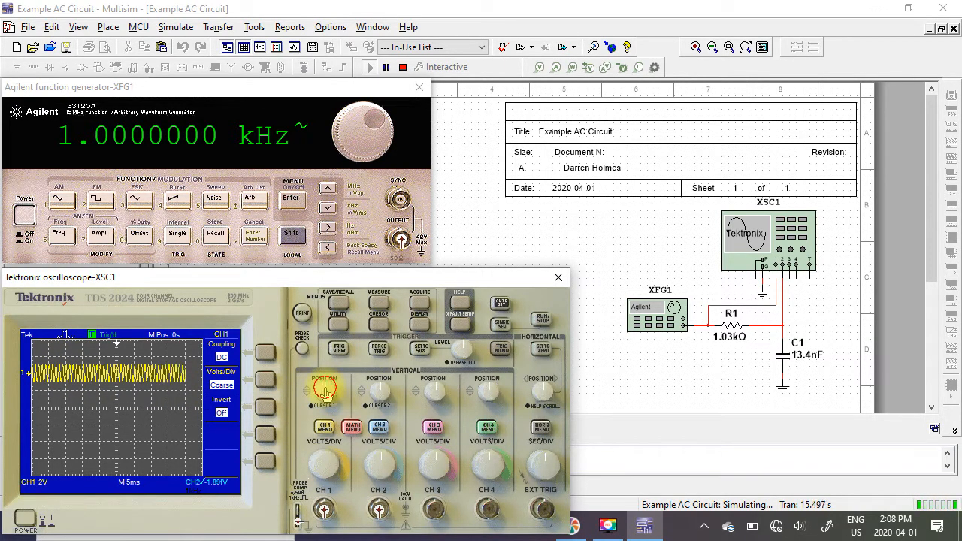
{"action": "left_click_drag", "start_coordinate": [326, 394], "coordinate": [326, 396]}
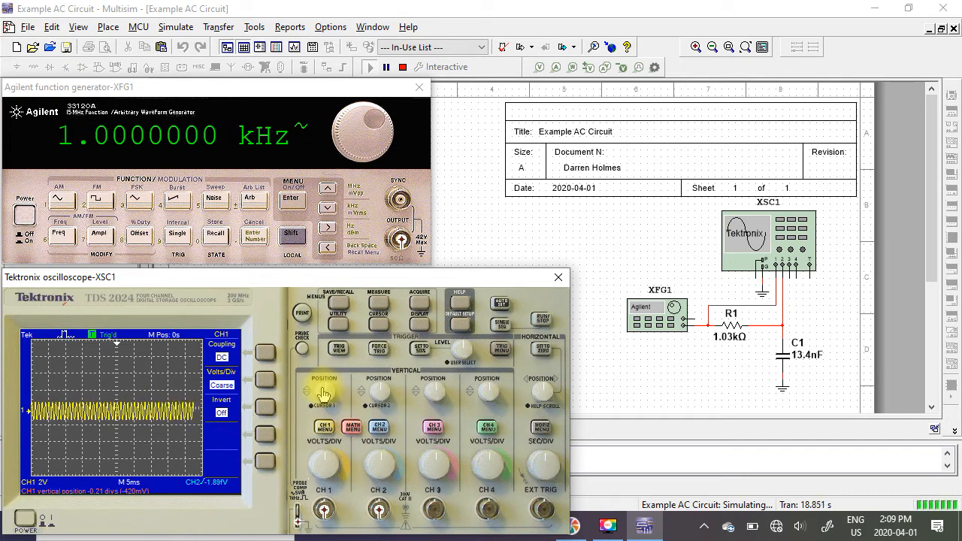
Step: Center channel 1's trace vertically with AC coupling and set its vertical scale to 500 mV per division
{"action": "scroll", "coordinate": [331, 393], "scroll_direction": "up", "scroll_amount": 8}
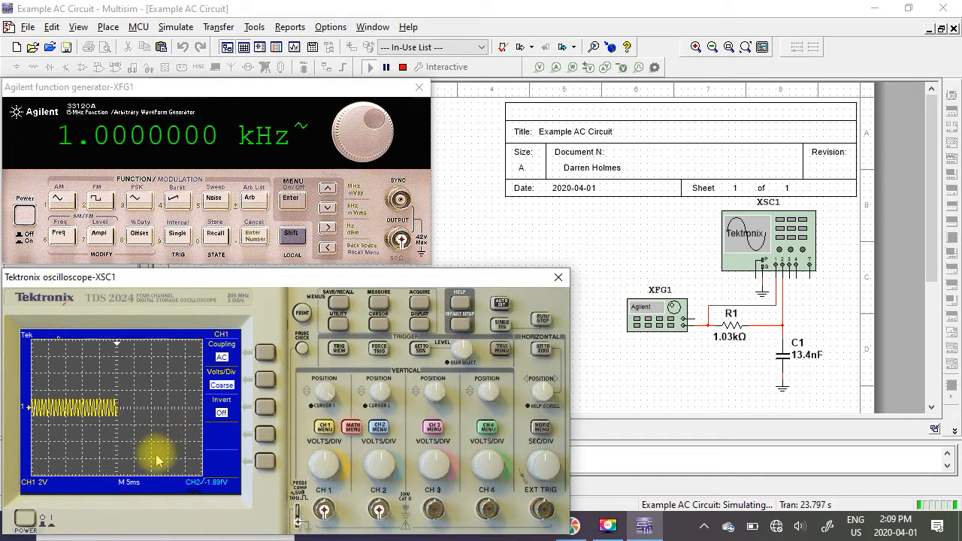
{"action": "left_click", "coordinate": [330, 460]}
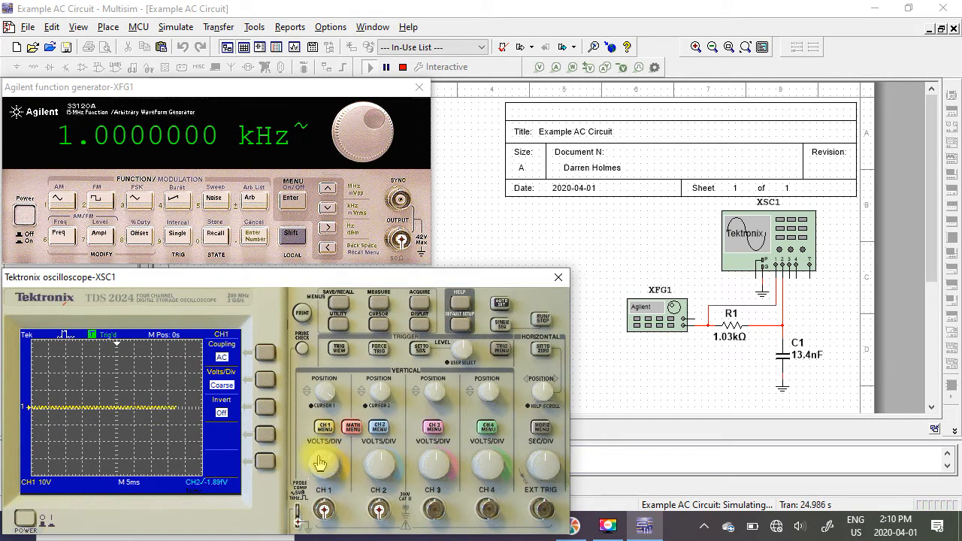
{"action": "left_click", "coordinate": [321, 459]}
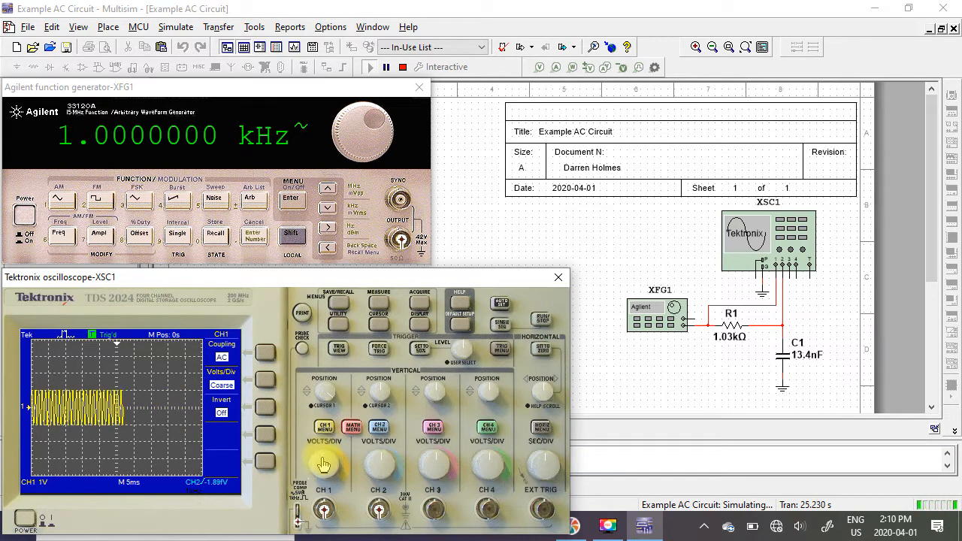
{"action": "left_click", "coordinate": [318, 467]}
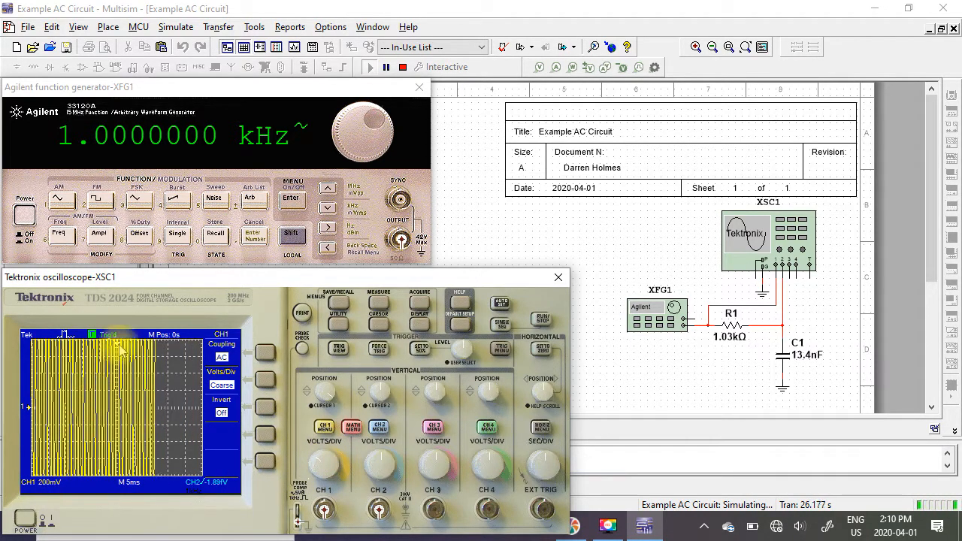
{"action": "left_click", "coordinate": [320, 464]}
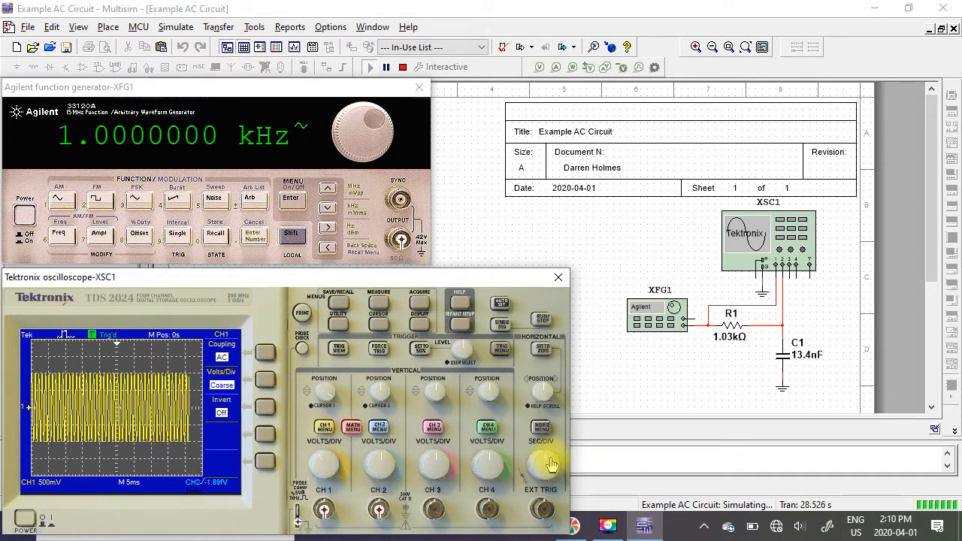
Step: Try slower oscilloscope time bases up to 500 ms, and set the horizontal scale to 200 µs per division
{"action": "scroll", "coordinate": [552, 460], "scroll_direction": "down", "scroll_amount": 2}
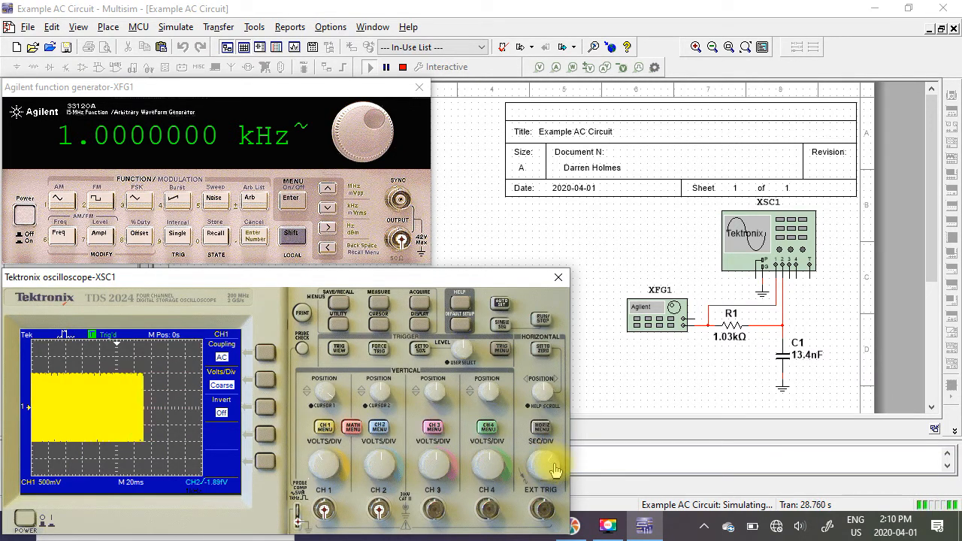
{"action": "scroll", "coordinate": [554, 467], "scroll_direction": "down", "scroll_amount": 2}
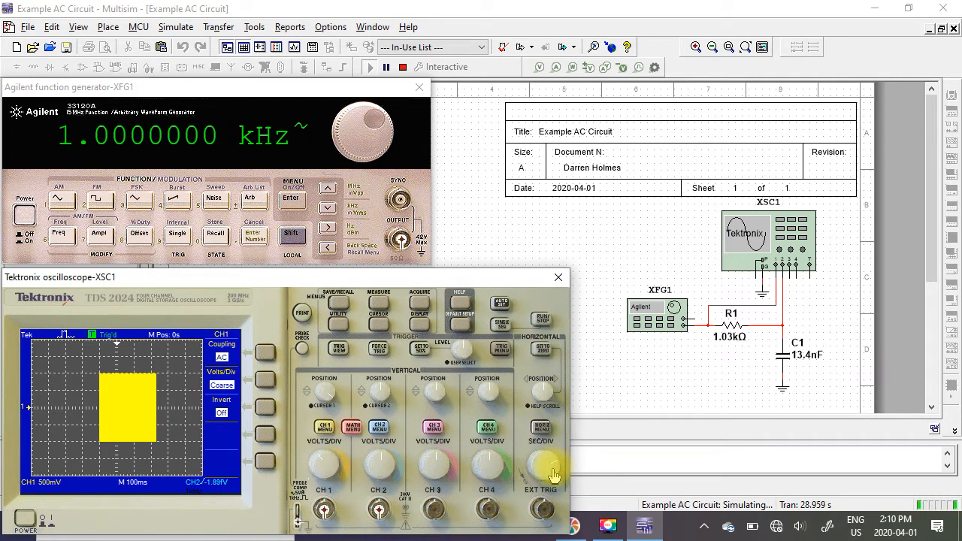
{"action": "scroll", "coordinate": [554, 470], "scroll_direction": "down", "scroll_amount": 2}
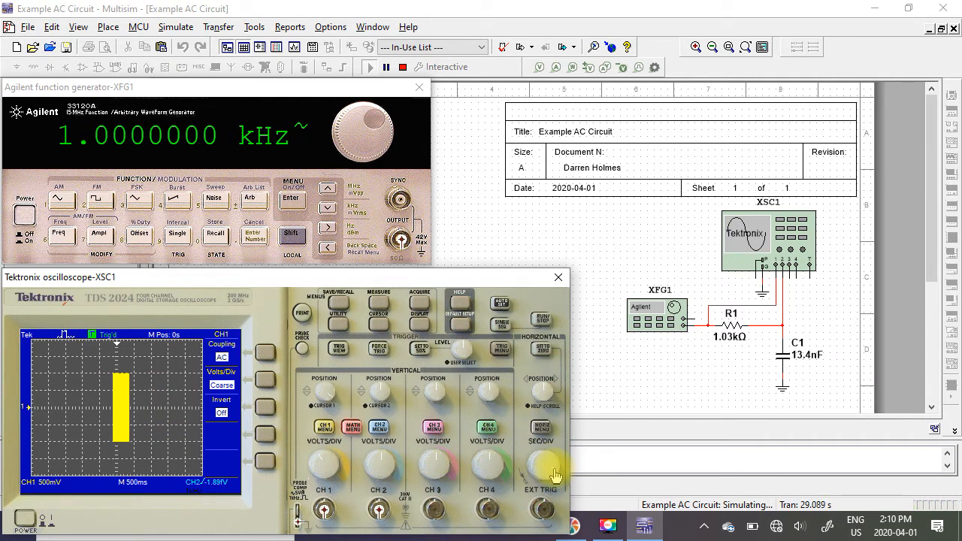
{"action": "scroll", "coordinate": [554, 467], "scroll_direction": "up", "scroll_amount": 4}
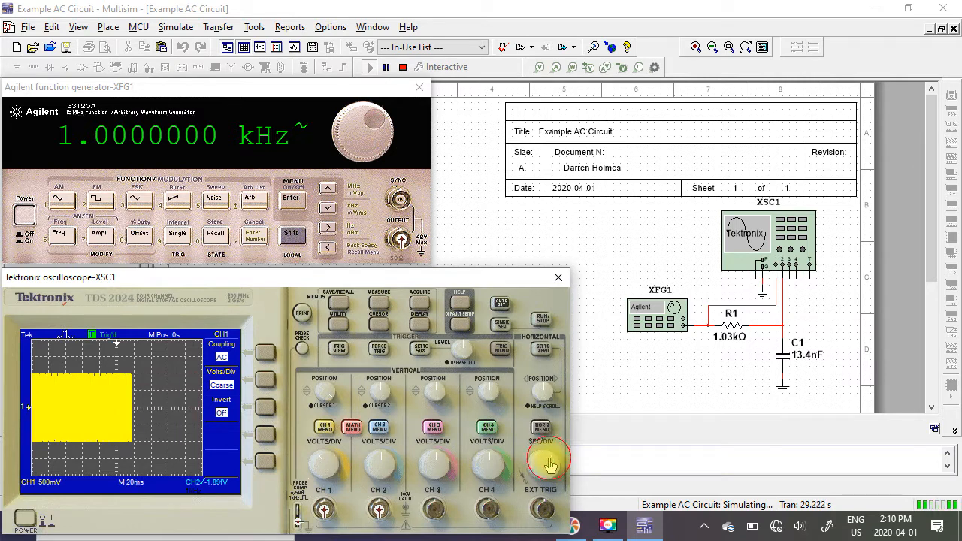
{"action": "scroll", "coordinate": [539, 468], "scroll_direction": "up", "scroll_amount": 4}
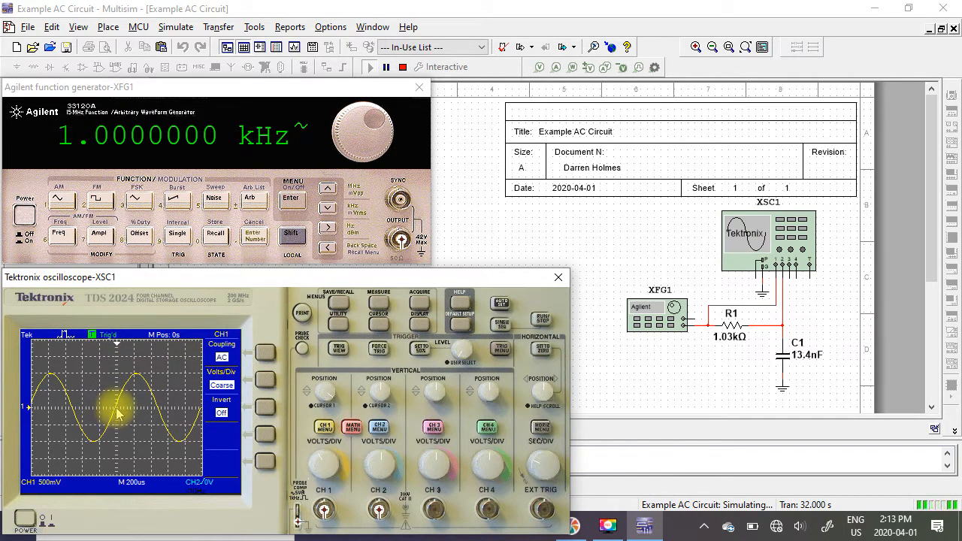
Step: Set the oscilloscope's edge trigger source to CH1
{"action": "left_click", "coordinate": [501, 350]}
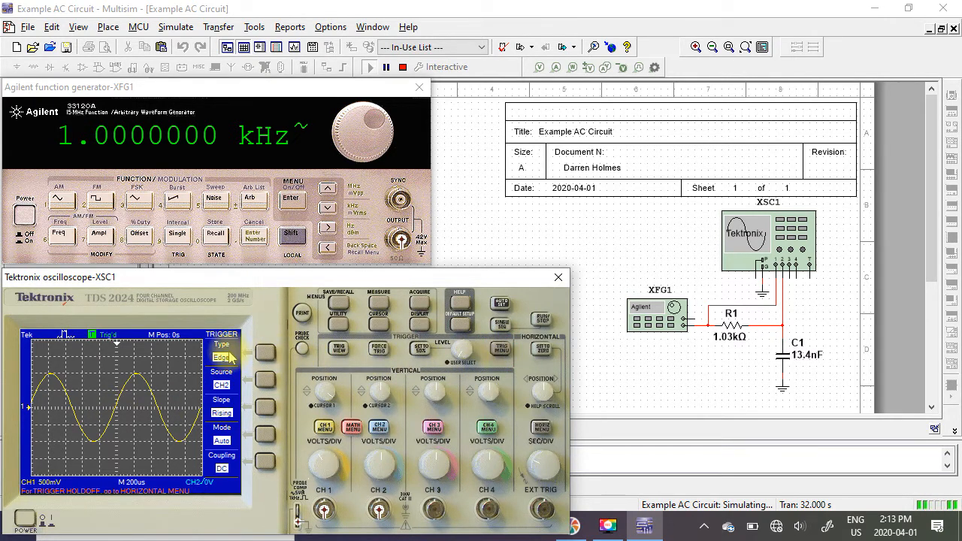
{"action": "left_click", "coordinate": [266, 384]}
{"action": "left_click", "coordinate": [265, 384]}
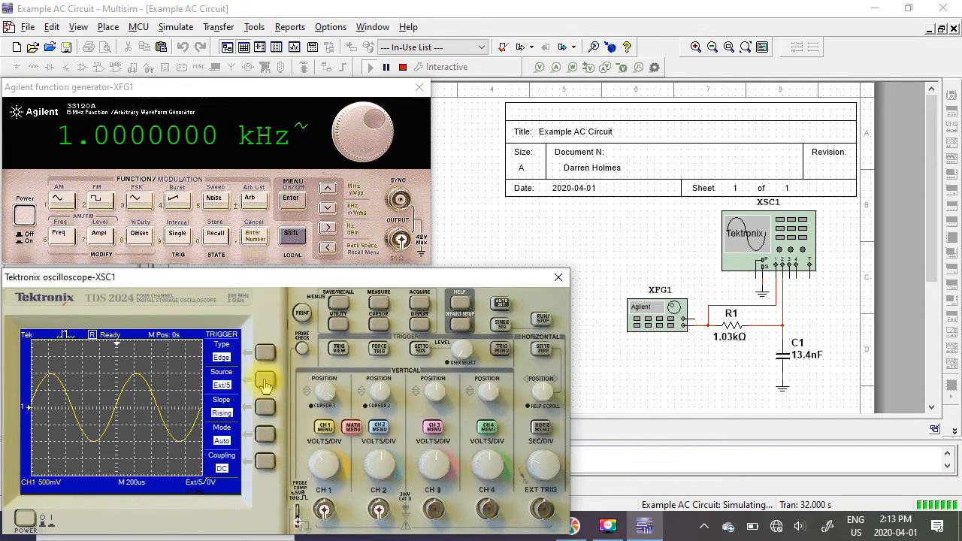
{"action": "left_click", "coordinate": [266, 385]}
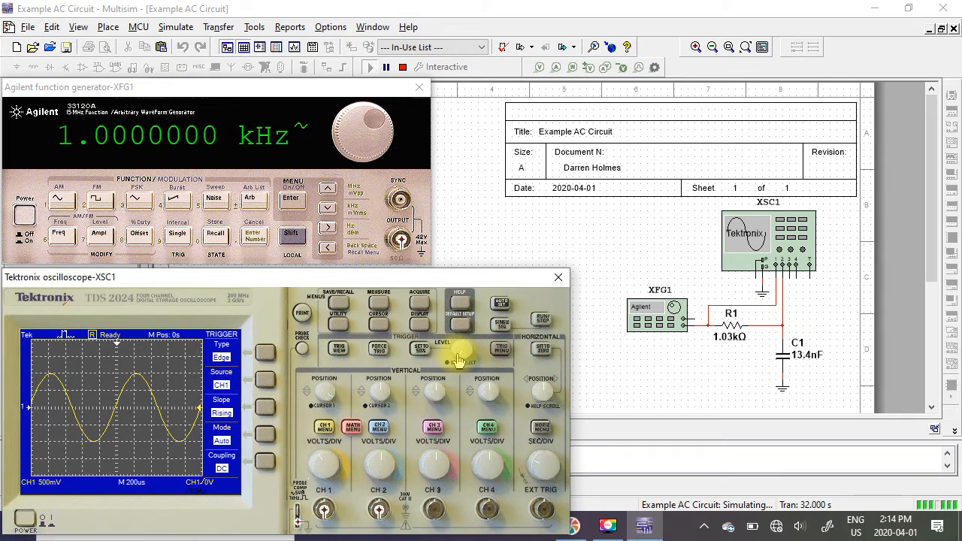
Step: Try raising the trigger level to 135 mV, return it to about 0 V, and restart the simulation
{"action": "left_click", "coordinate": [459, 361]}
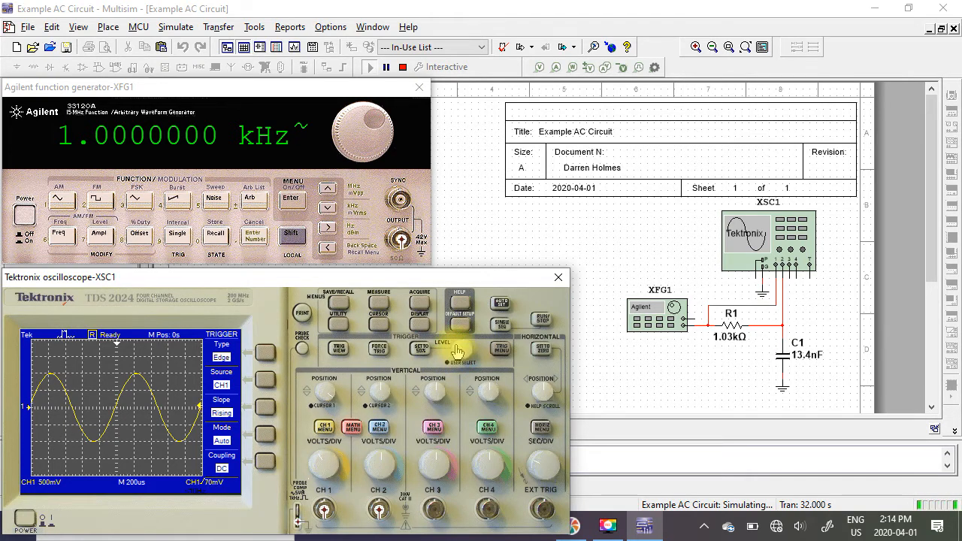
{"action": "left_click", "coordinate": [461, 354]}
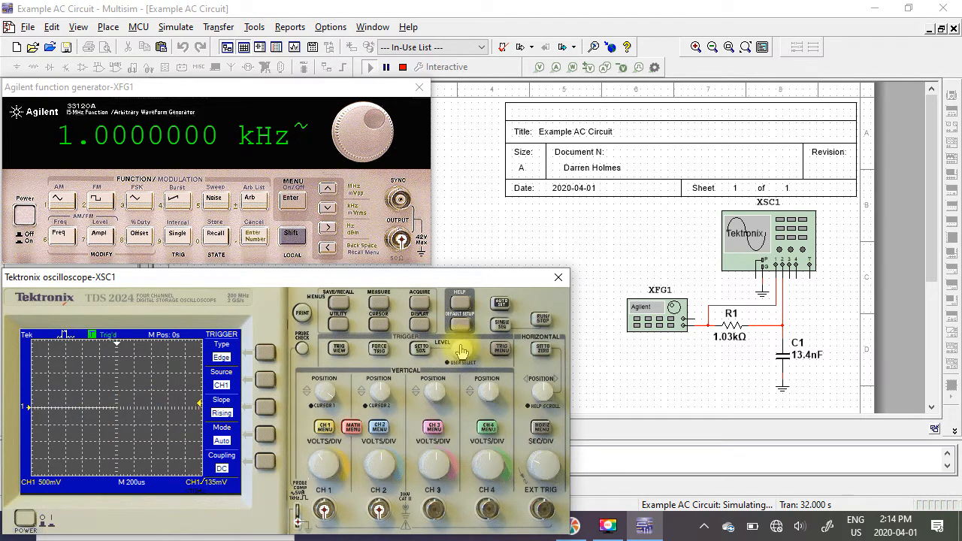
{"action": "mouse_move", "coordinate": [463, 351]}
{"action": "left_mouse_down"}
{"action": "mouse_move", "coordinate": [462, 362]}
{"action": "mouse_move", "coordinate": [459, 353]}
{"action": "left_mouse_up"}
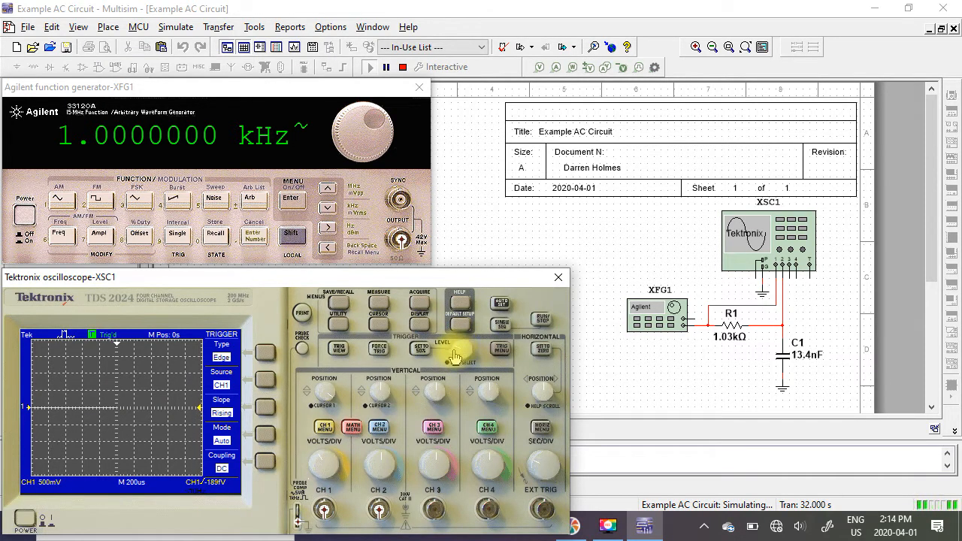
{"action": "left_click", "coordinate": [403, 68]}
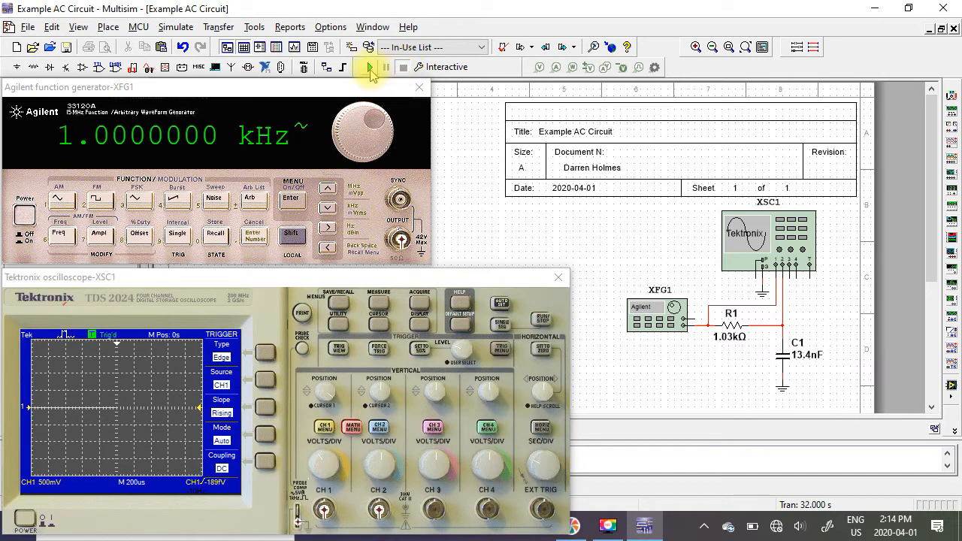
{"action": "left_click", "coordinate": [370, 67]}
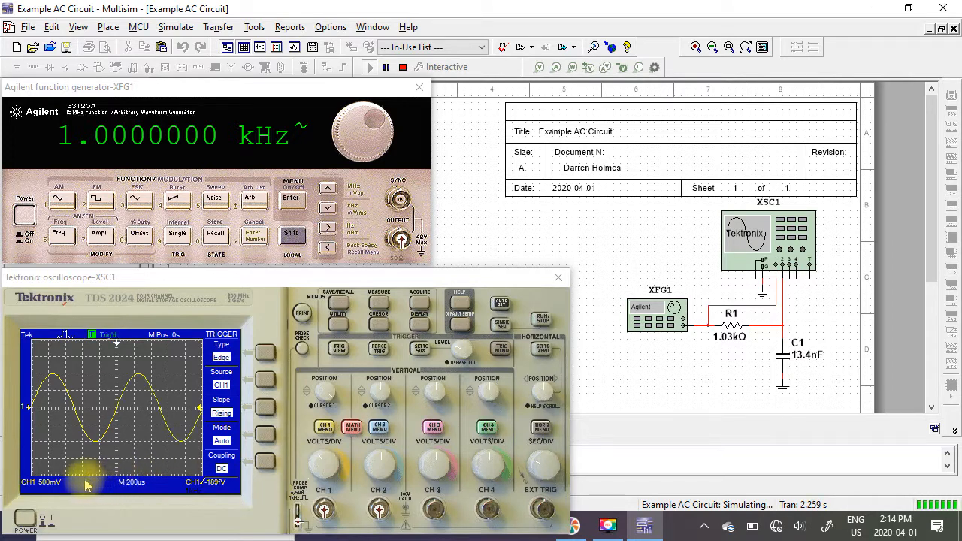
Step: Display the oscilloscope's channel 2 trace and set its vertical scale to 500 mV per division
{"action": "left_click", "coordinate": [380, 429]}
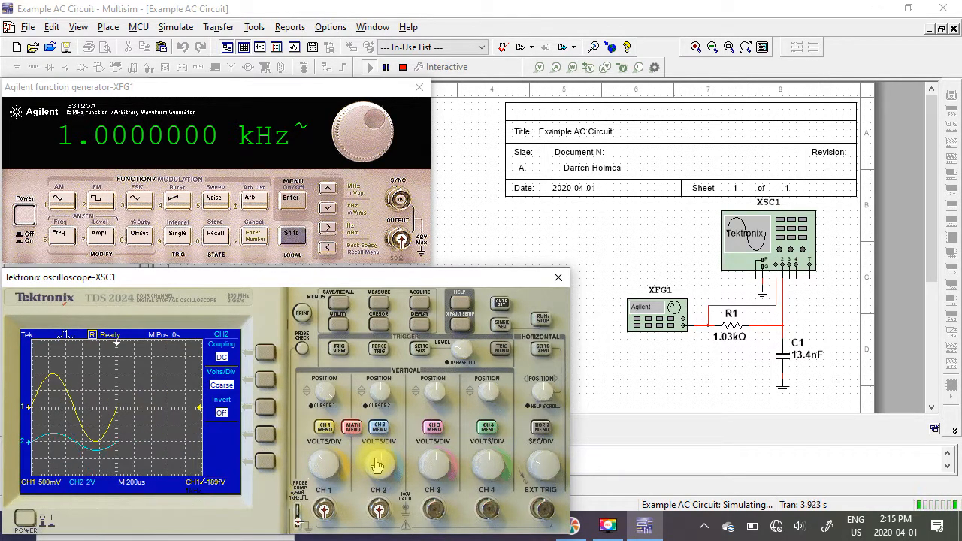
{"action": "left_click", "coordinate": [377, 466]}
{"action": "left_click", "coordinate": [377, 465]}
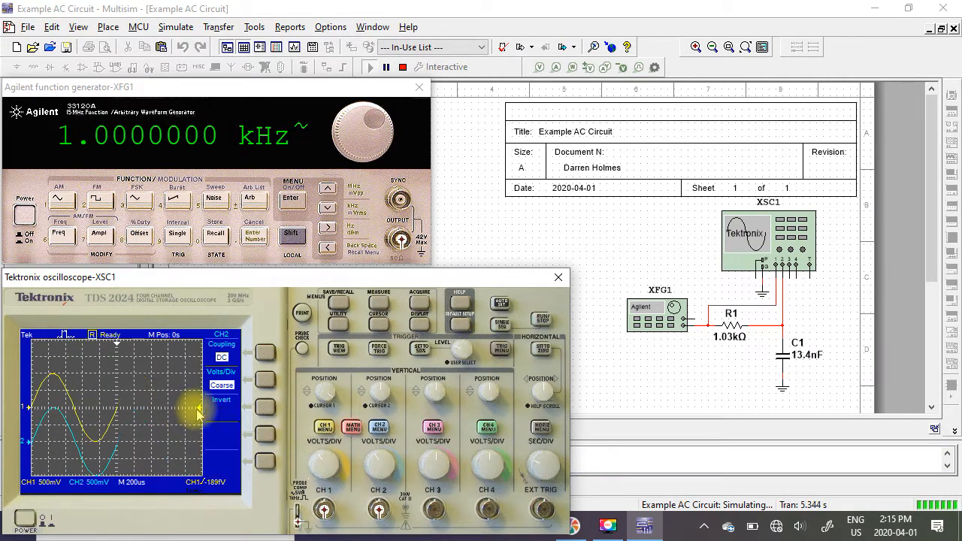
Step: Raise channel 2's vertical position to the center line so its zero level coincides with channel 1's
{"action": "left_click", "coordinate": [379, 393]}
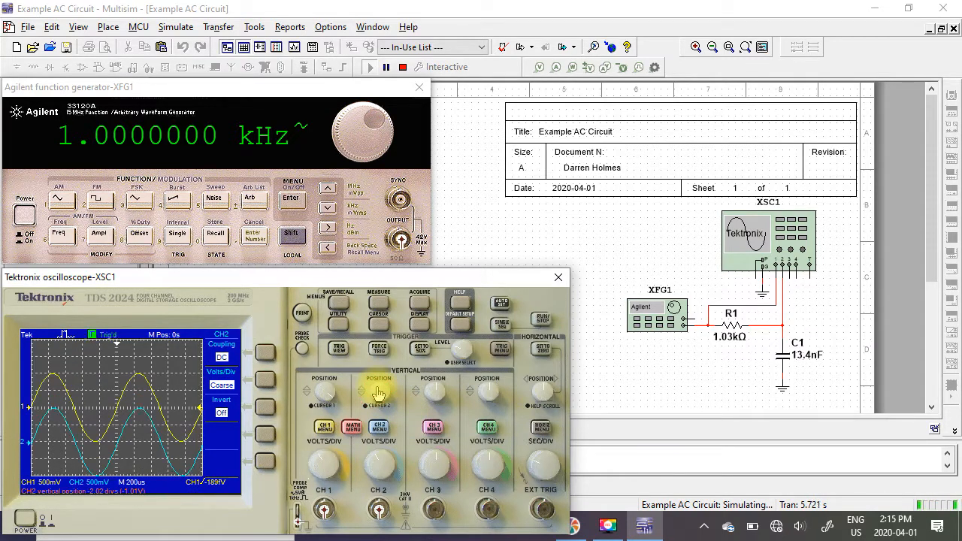
{"action": "left_click", "coordinate": [383, 394]}
{"action": "left_click", "coordinate": [385, 393]}
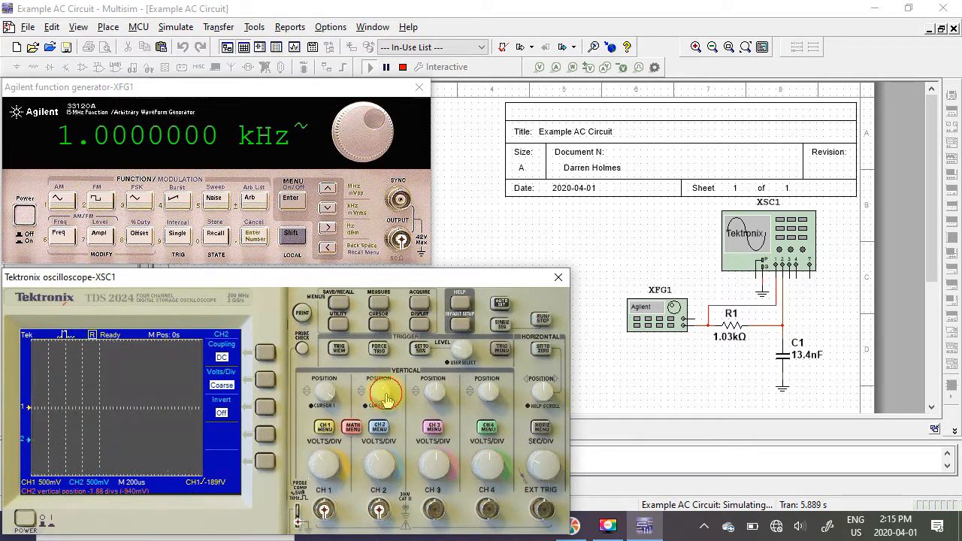
{"action": "left_click", "coordinate": [381, 397]}
{"action": "left_click", "coordinate": [374, 394]}
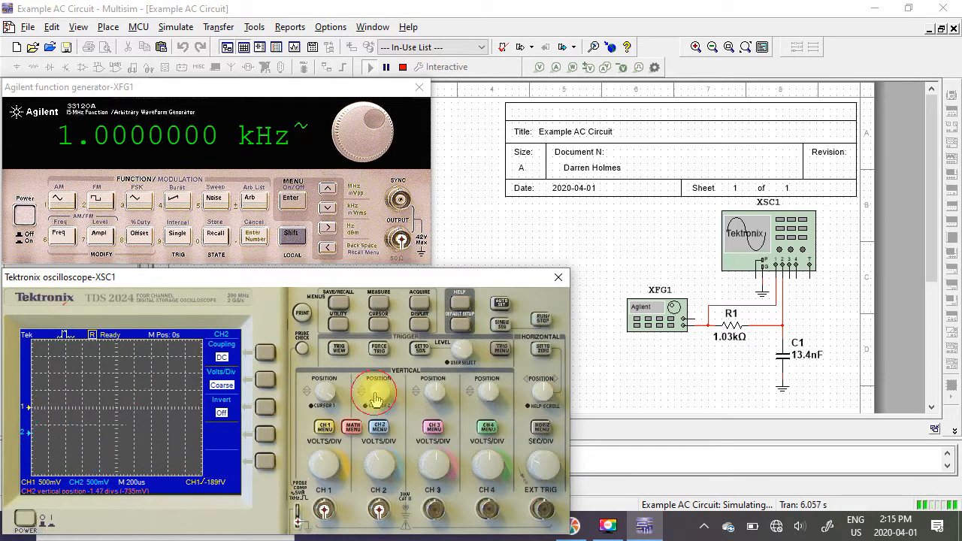
{"action": "left_click", "coordinate": [377, 388]}
{"action": "left_click", "coordinate": [380, 393]}
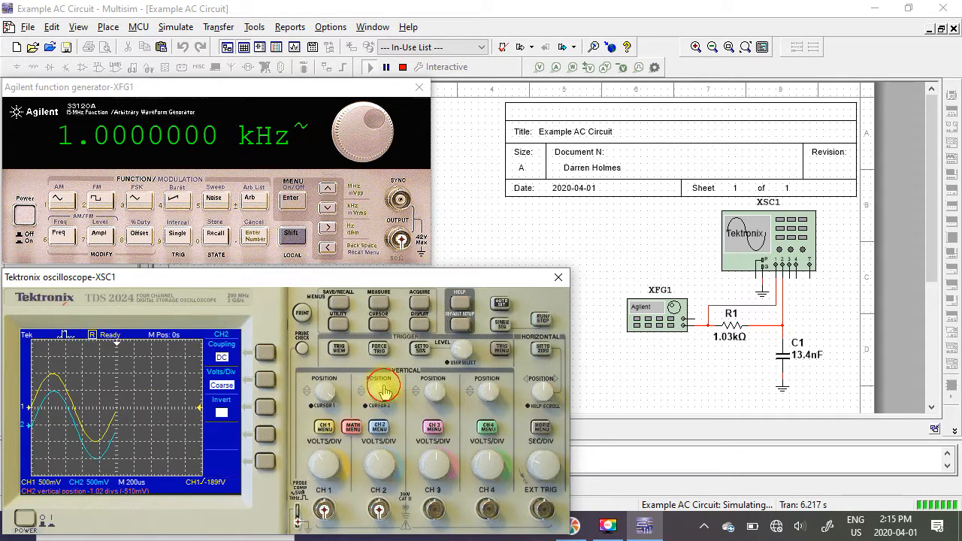
{"action": "left_click", "coordinate": [385, 400]}
{"action": "left_click", "coordinate": [384, 397]}
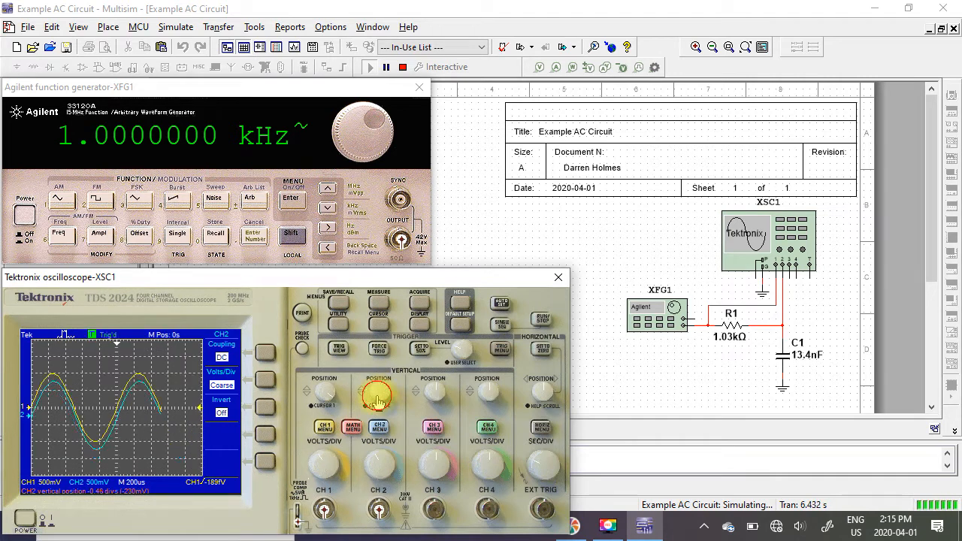
{"action": "left_click", "coordinate": [378, 395]}
{"action": "left_click", "coordinate": [378, 396]}
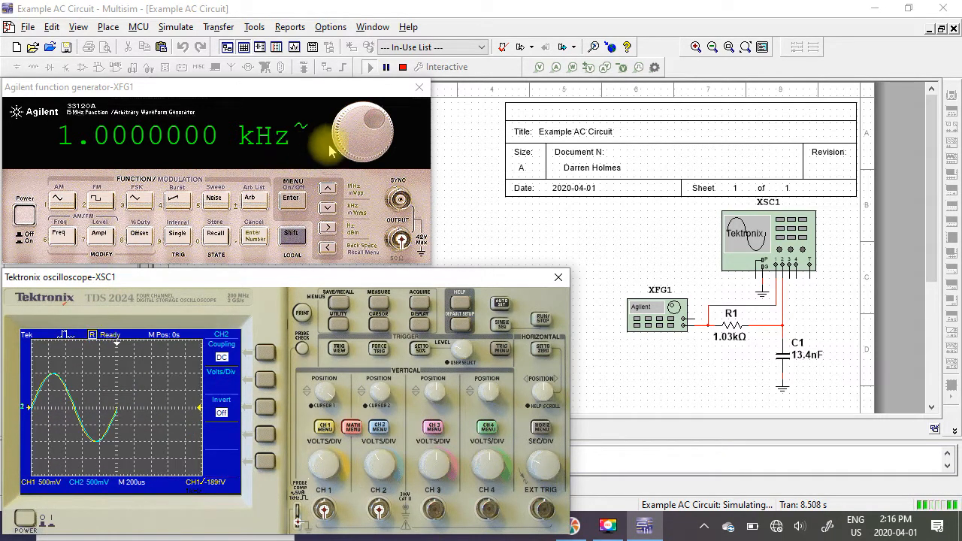
Step: Raise the function generator's frequency to 10 kHz and set the oscilloscope's time base to 20 µs per division
{"action": "left_click_drag", "start_coordinate": [376, 124], "coordinate": [383, 134]}
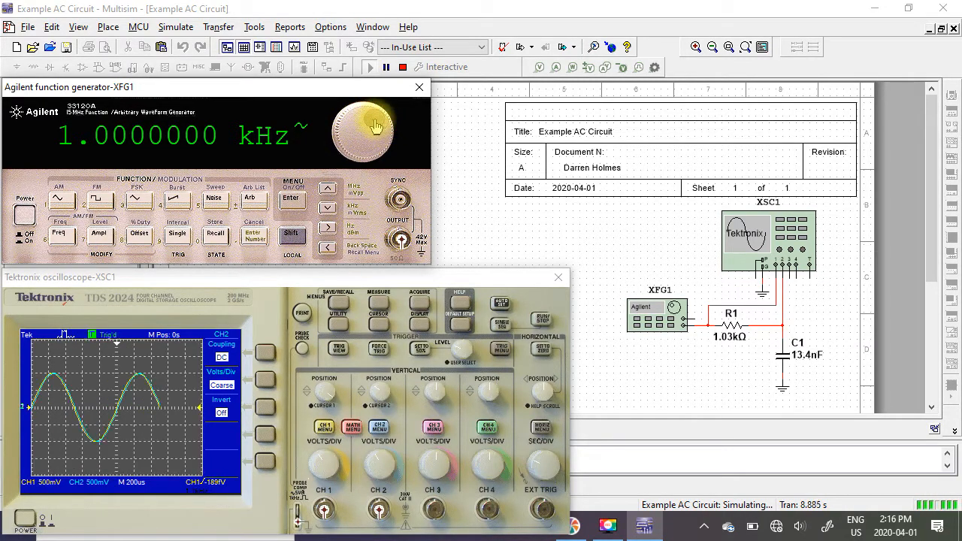
{"action": "mouse_move", "coordinate": [373, 127]}
{"action": "left_mouse_down"}
{"action": "mouse_move", "coordinate": [372, 142]}
{"action": "mouse_move", "coordinate": [356, 130]}
{"action": "mouse_move", "coordinate": [373, 116]}
{"action": "mouse_move", "coordinate": [368, 150]}
{"action": "mouse_move", "coordinate": [358, 138]}
{"action": "mouse_move", "coordinate": [353, 146]}
{"action": "mouse_move", "coordinate": [352, 120]}
{"action": "mouse_move", "coordinate": [372, 113]}
{"action": "mouse_move", "coordinate": [375, 143]}
{"action": "mouse_move", "coordinate": [373, 154]}
{"action": "mouse_move", "coordinate": [353, 154]}
{"action": "mouse_move", "coordinate": [350, 119]}
{"action": "mouse_move", "coordinate": [379, 116]}
{"action": "mouse_move", "coordinate": [368, 152]}
{"action": "mouse_move", "coordinate": [352, 127]}
{"action": "mouse_move", "coordinate": [364, 117]}
{"action": "mouse_move", "coordinate": [376, 124]}
{"action": "mouse_move", "coordinate": [376, 138]}
{"action": "mouse_move", "coordinate": [364, 140]}
{"action": "left_mouse_up"}
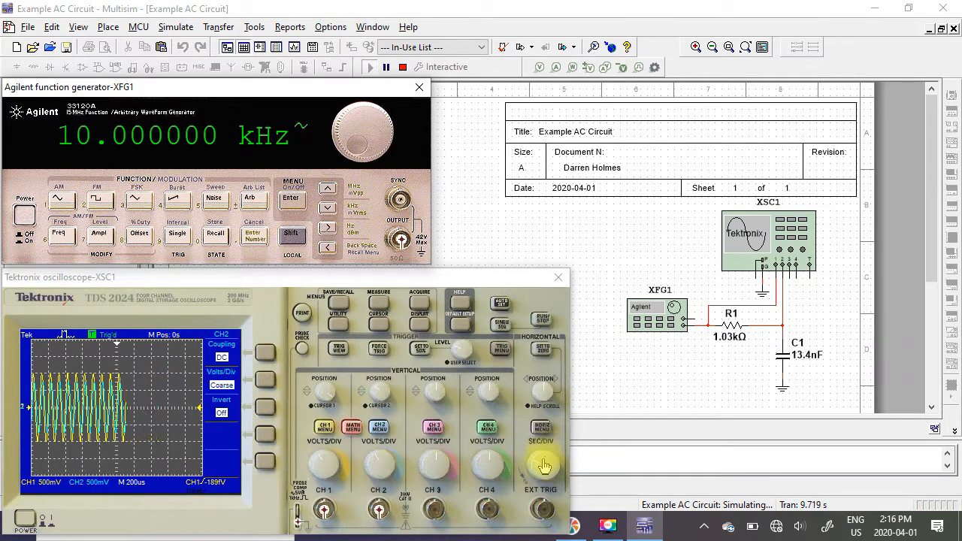
{"action": "mouse_move", "coordinate": [536, 470]}
{"action": "left_mouse_down"}
{"action": "mouse_move", "coordinate": [547, 477]}
{"action": "mouse_move", "coordinate": [538, 470]}
{"action": "left_mouse_up"}
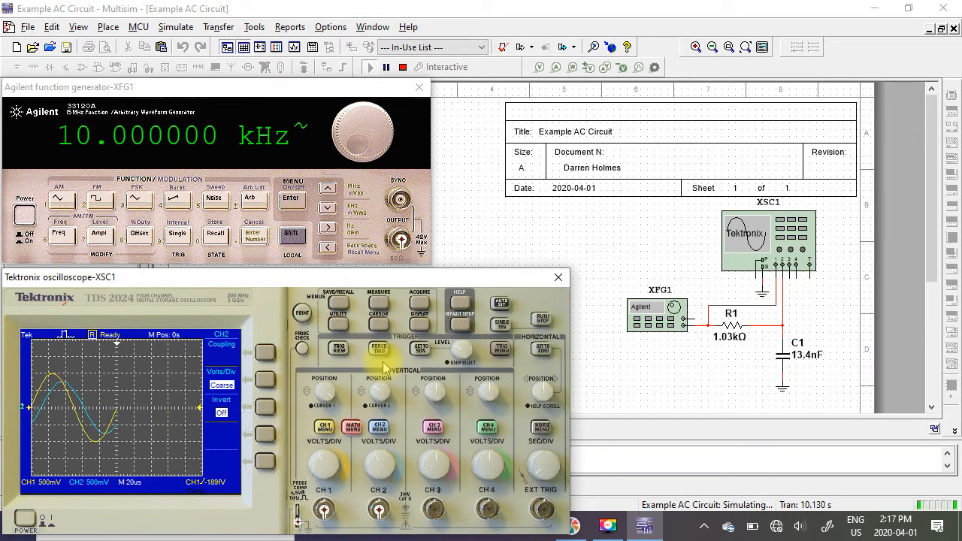
Step: Set the oscilloscope's first measurement to the frequency of CH1 and return to the measurement list
{"action": "left_click", "coordinate": [381, 306]}
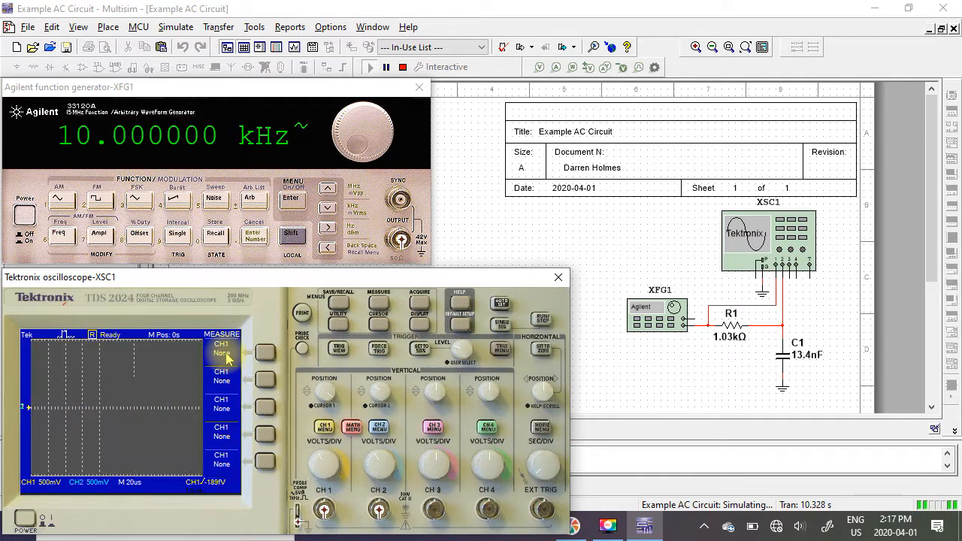
{"action": "left_click", "coordinate": [264, 353]}
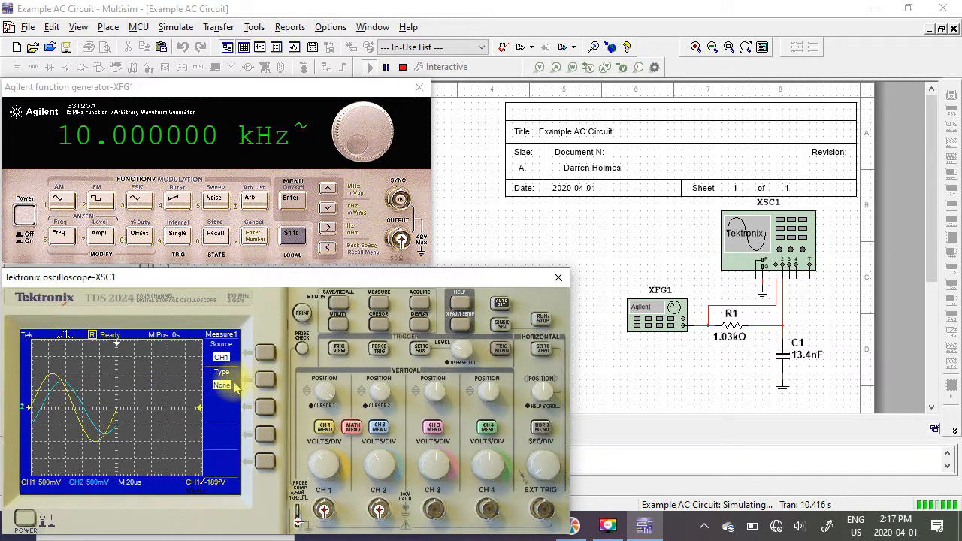
{"action": "left_click", "coordinate": [263, 379]}
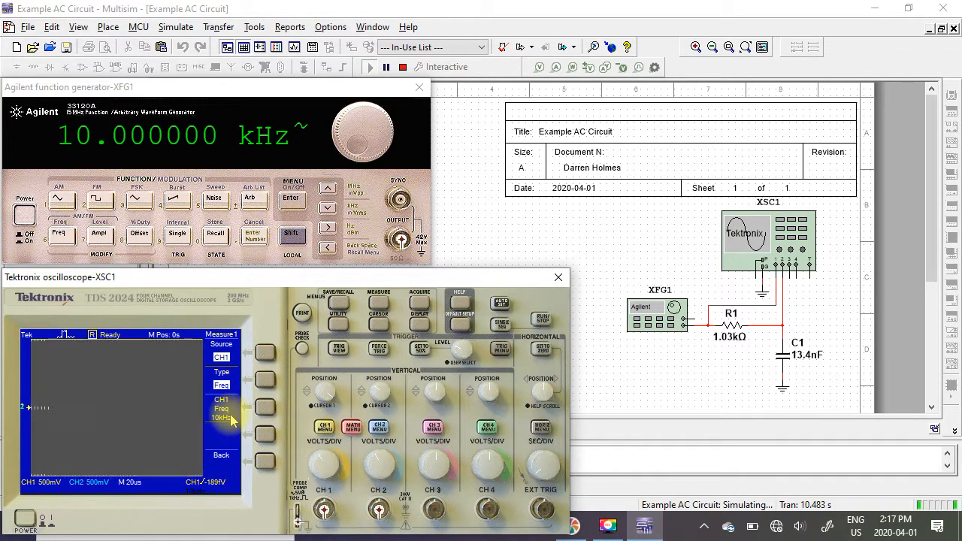
{"action": "left_click", "coordinate": [264, 462]}
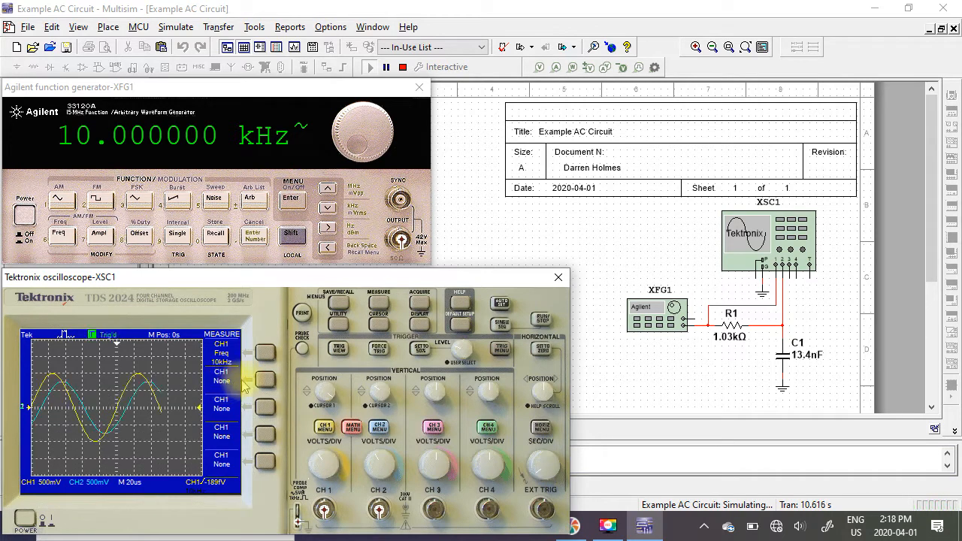
Step: Set the oscilloscope's second measurement to the period of CH1 and return to the measurement list
{"action": "left_click", "coordinate": [265, 379]}
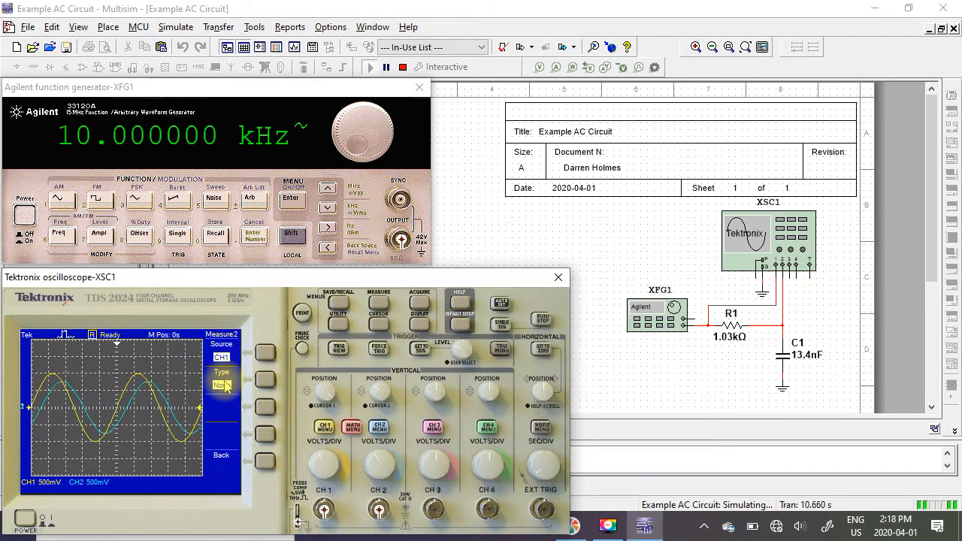
{"action": "left_click", "coordinate": [263, 382]}
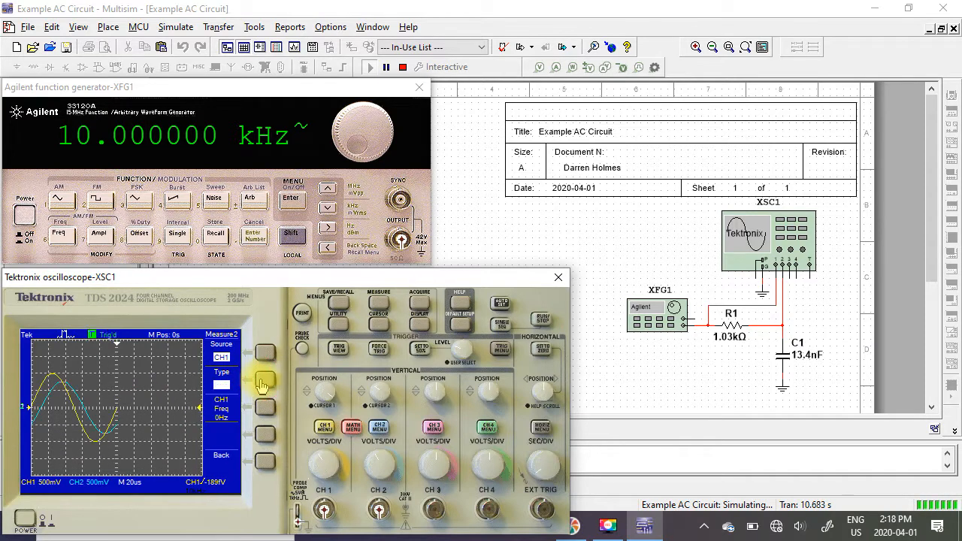
{"action": "left_click", "coordinate": [263, 382]}
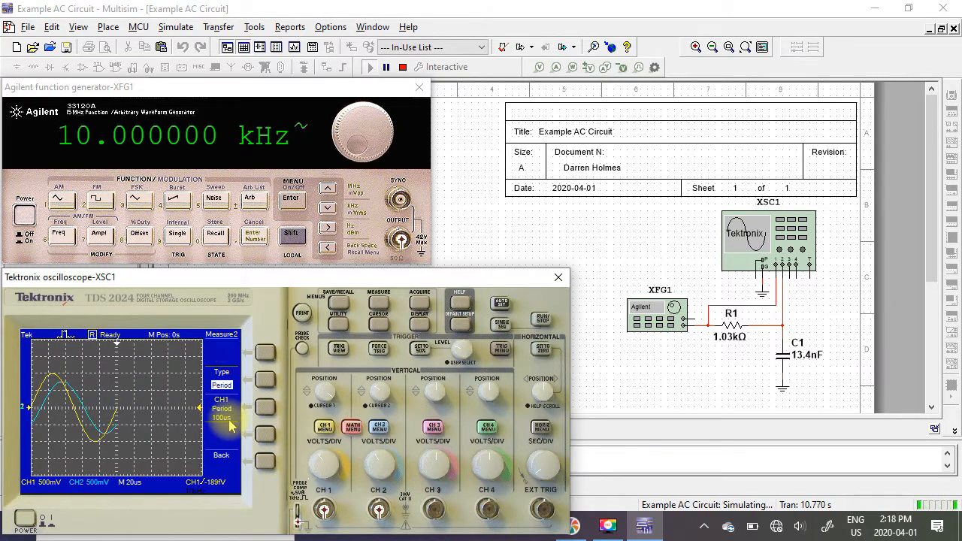
{"action": "left_click", "coordinate": [264, 466]}
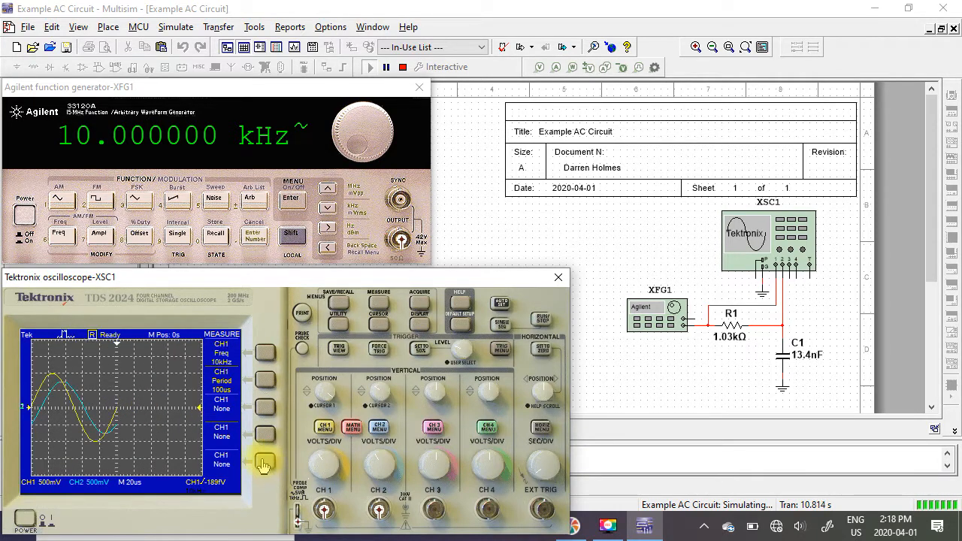
Step: Set the oscilloscope's third measurement to the peak-to-peak voltage of CH1 and return to the measurement list
{"action": "left_click", "coordinate": [267, 409]}
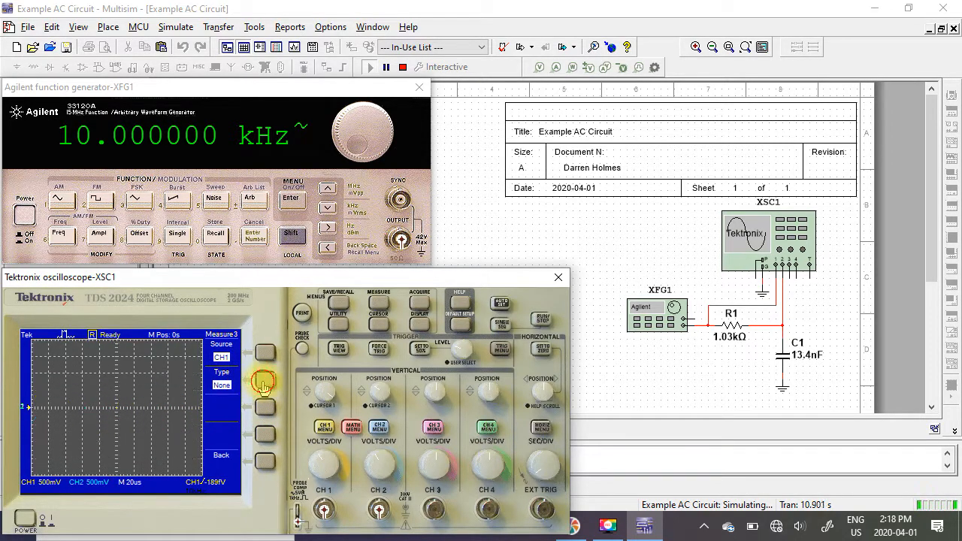
{"action": "left_click", "coordinate": [265, 381]}
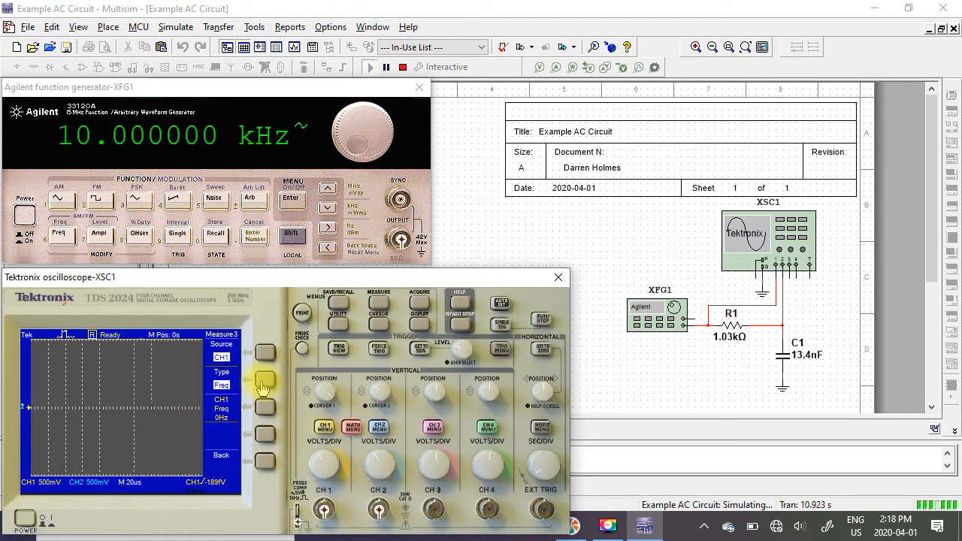
{"action": "left_click", "coordinate": [263, 387]}
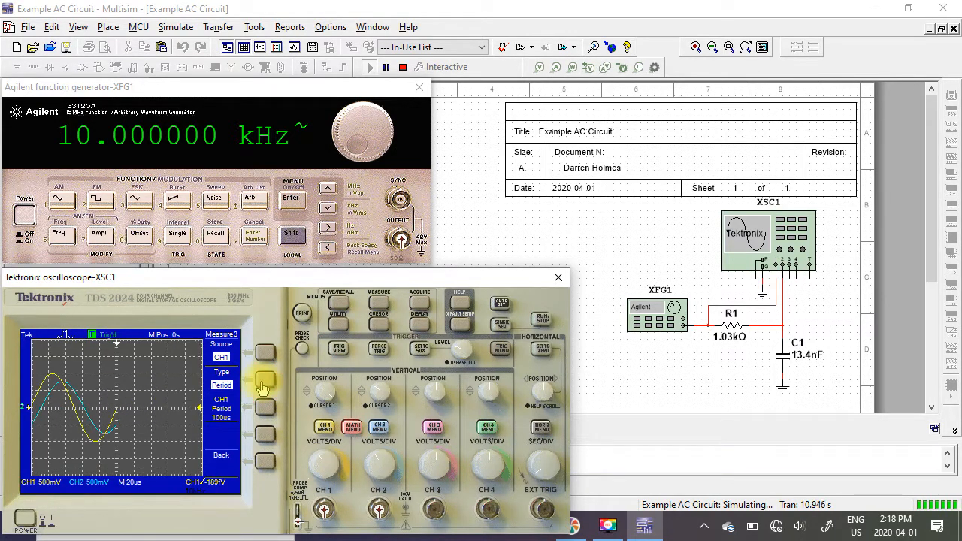
{"action": "left_click", "coordinate": [263, 387]}
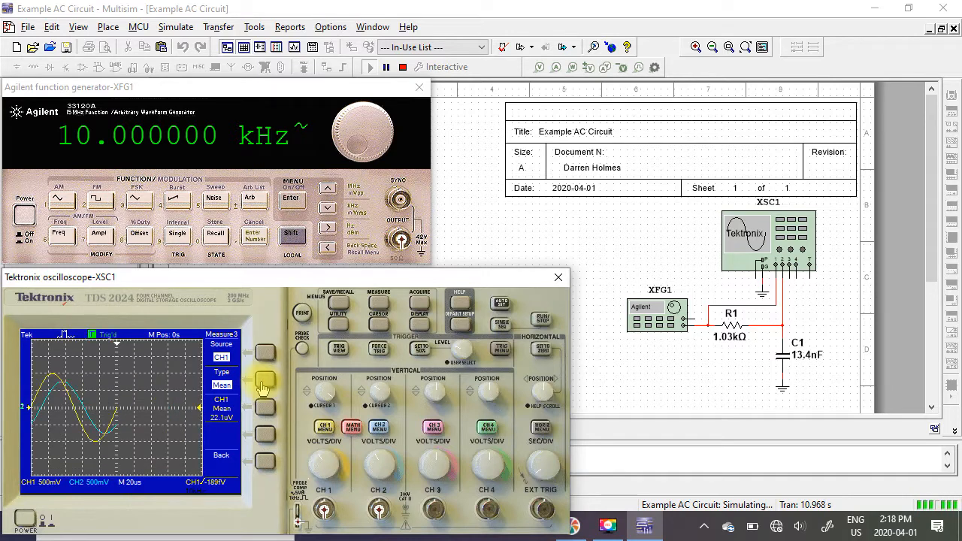
{"action": "left_click", "coordinate": [263, 385]}
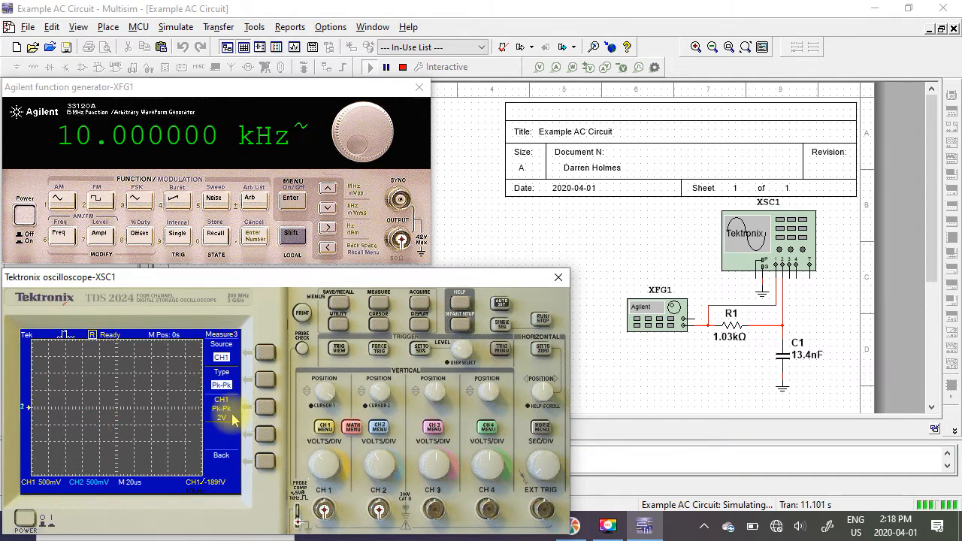
{"action": "left_click", "coordinate": [267, 463]}
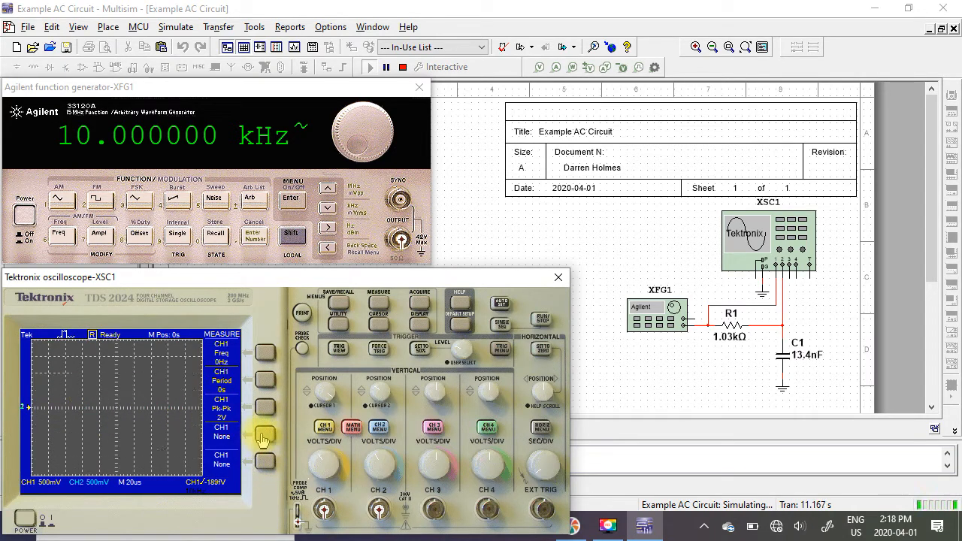
Step: Set the oscilloscope's fourth measurement to the peak-to-peak voltage of CH2 and return to the measurement list
{"action": "left_click", "coordinate": [263, 440]}
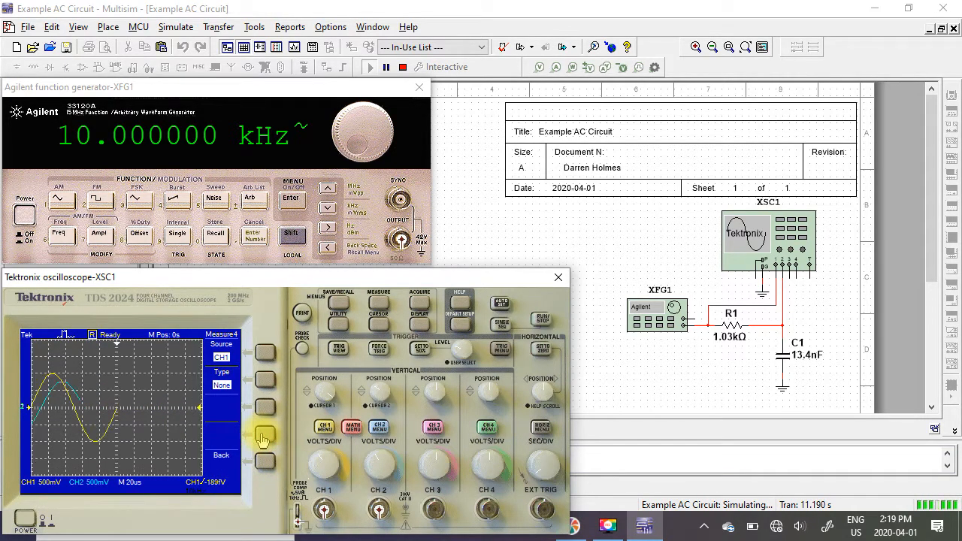
{"action": "left_click", "coordinate": [267, 355]}
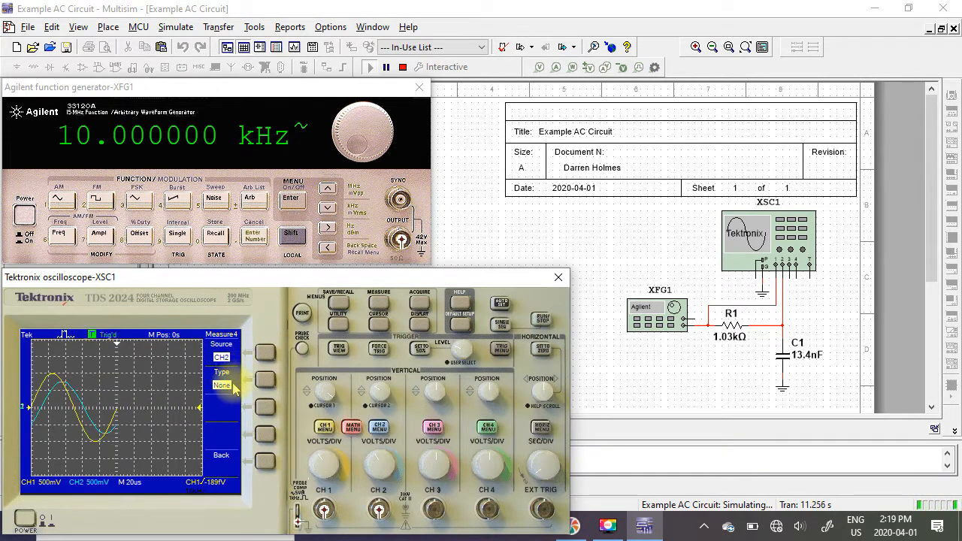
{"action": "left_click", "coordinate": [265, 380]}
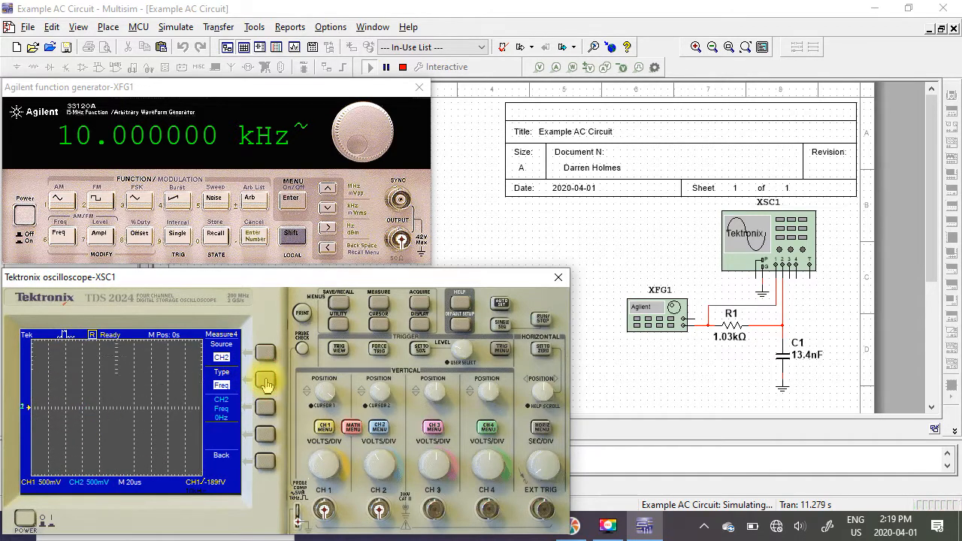
{"action": "left_click", "coordinate": [265, 382]}
{"action": "left_click", "coordinate": [266, 383]}
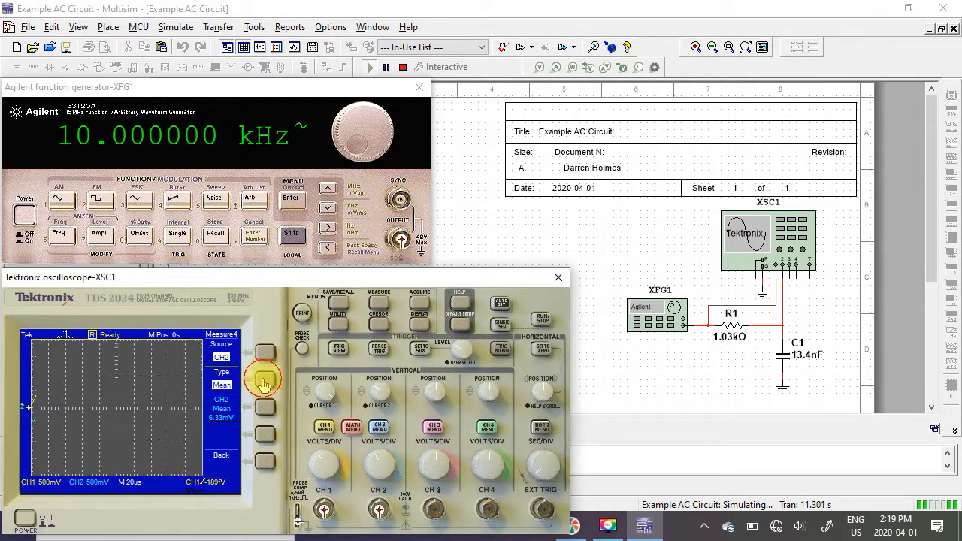
{"action": "left_click", "coordinate": [266, 383]}
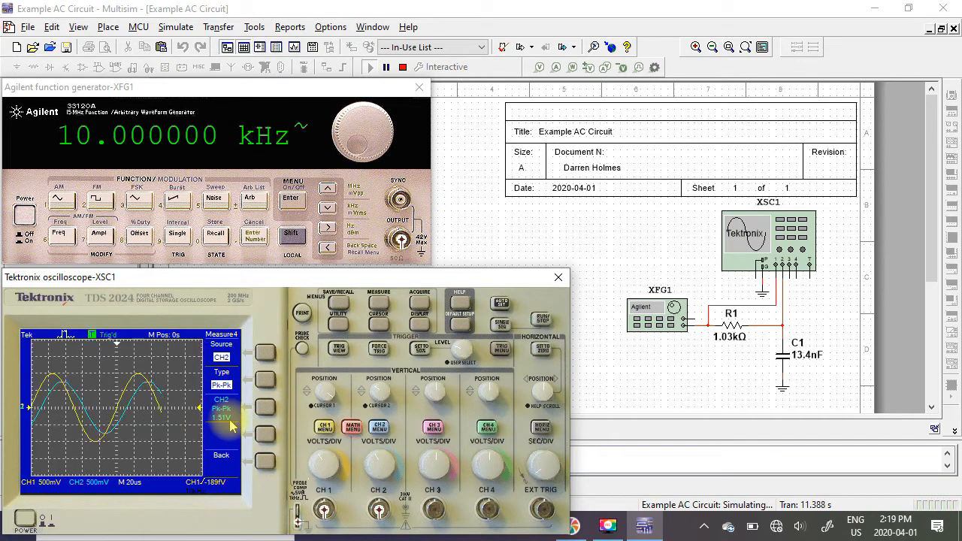
{"action": "left_click", "coordinate": [265, 466]}
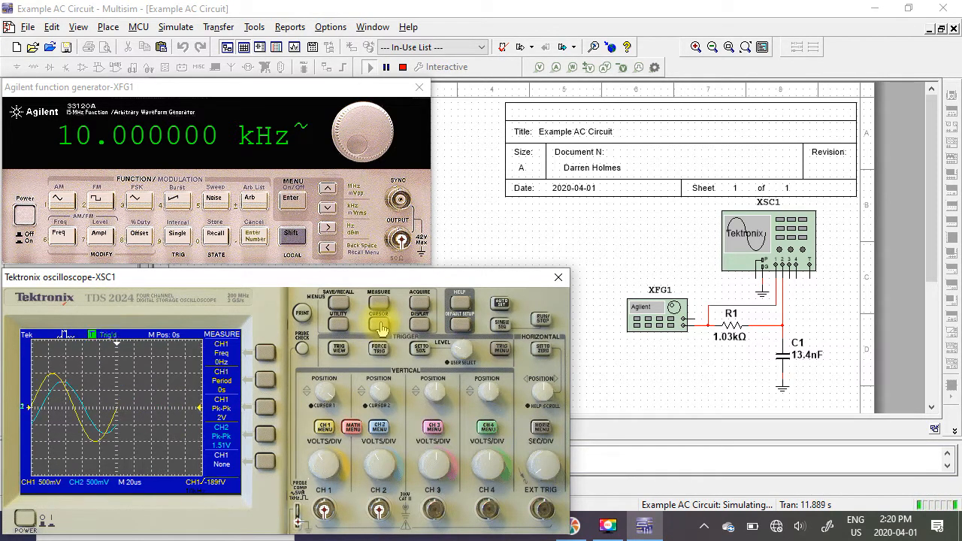
Step: Turn on the oscilloscope's time cursors with CH1 as source and place cursor 1 at 0 s on the input's zero crossing
{"action": "left_click", "coordinate": [380, 325]}
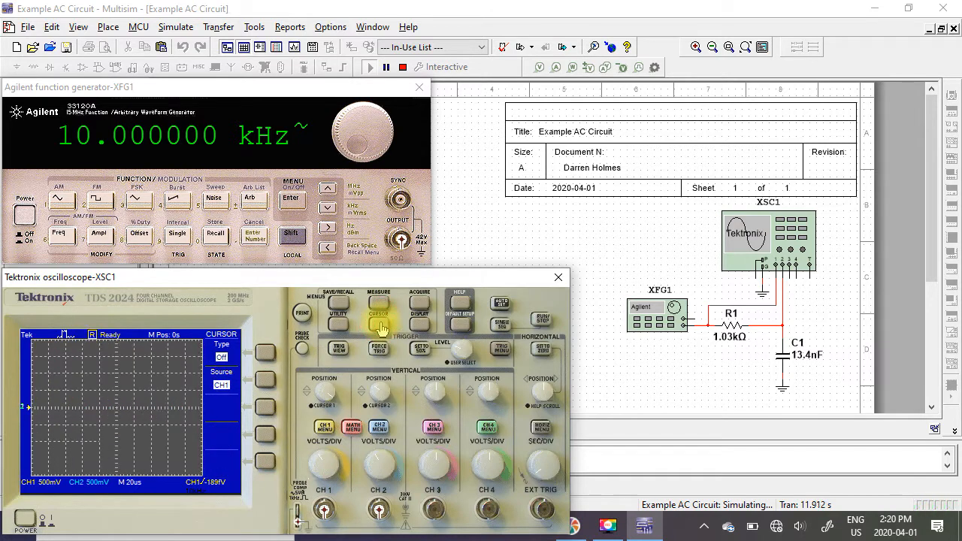
{"action": "left_click", "coordinate": [265, 355]}
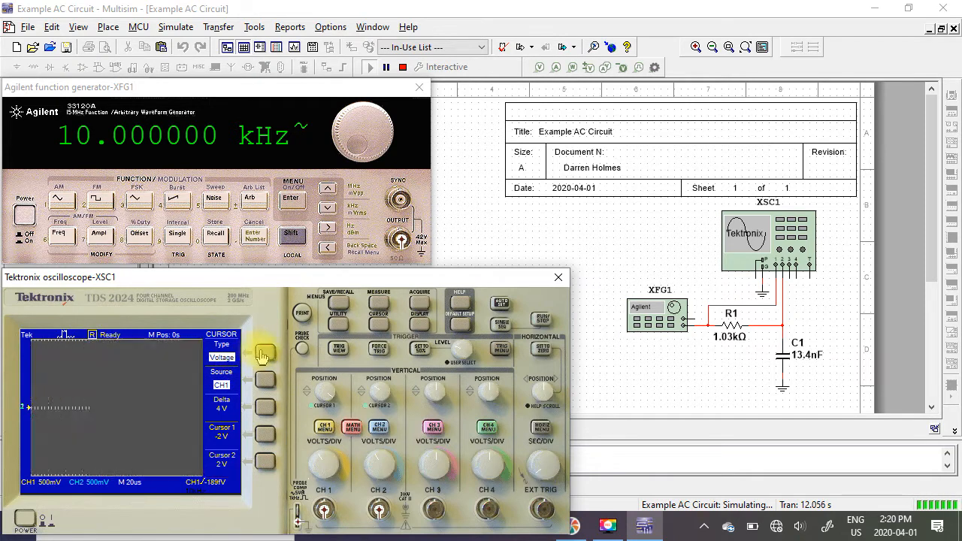
{"action": "left_click", "coordinate": [263, 357]}
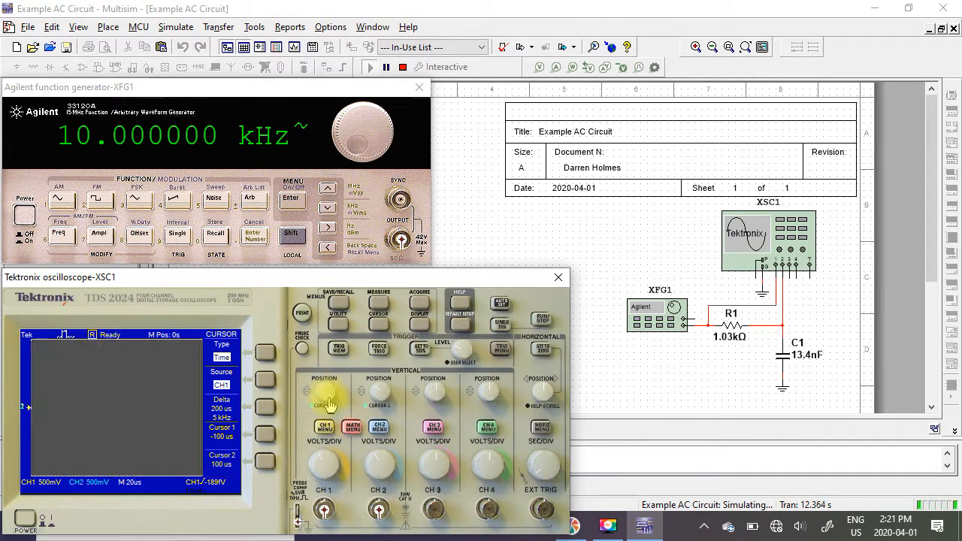
{"action": "mouse_move", "coordinate": [329, 399]}
{"action": "left_mouse_down"}
{"action": "mouse_move", "coordinate": [321, 390]}
{"action": "mouse_move", "coordinate": [331, 400]}
{"action": "left_mouse_up"}
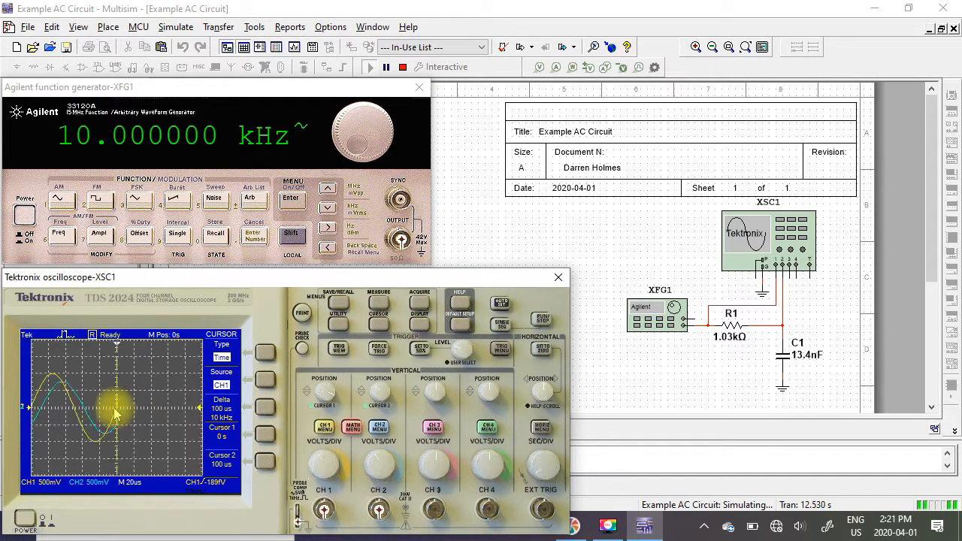
Step: Move time cursor 2 to 10.6 µs, on the zero crossing of the capacitor signal
{"action": "left_click", "coordinate": [379, 394]}
{"action": "left_click_drag", "start_coordinate": [378, 389], "coordinate": [381, 394]}
{"action": "scroll", "coordinate": [380, 396], "scroll_direction": "down", "scroll_amount": 2}
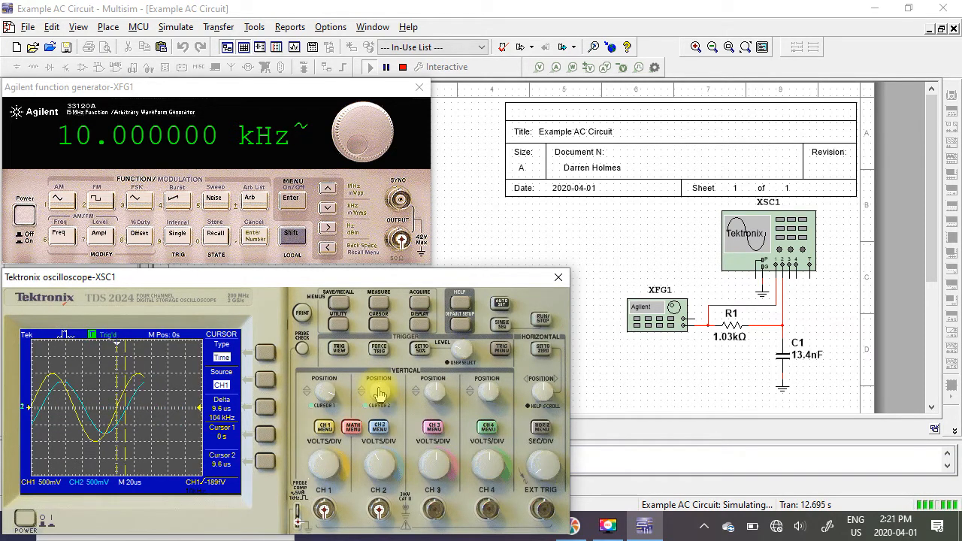
{"action": "scroll", "coordinate": [380, 396], "scroll_direction": "up", "scroll_amount": 1}
{"action": "scroll", "coordinate": [381, 394], "scroll_direction": "up", "scroll_amount": 1}
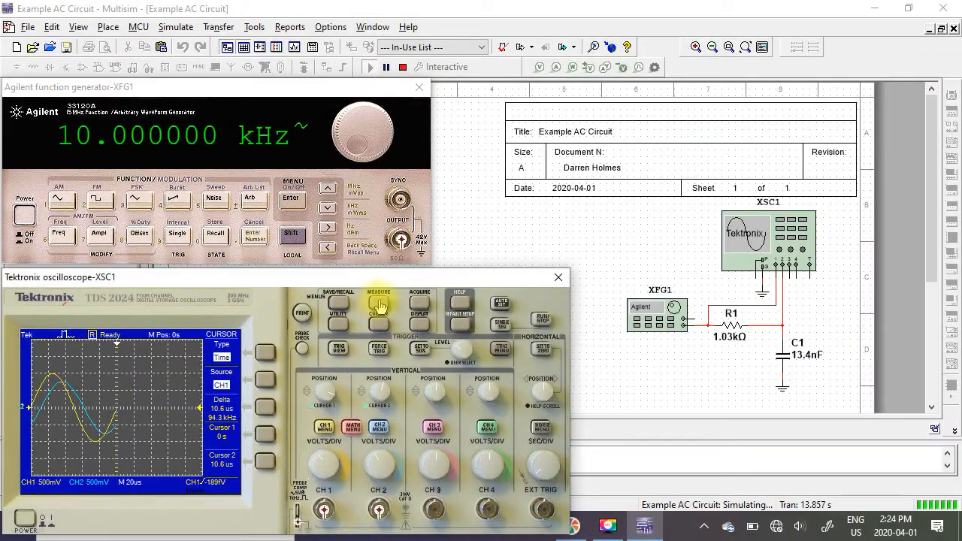
Step: Recall the measurement list, and display the math waveform CH1-CH2 on the oscilloscope
{"action": "left_click", "coordinate": [379, 305]}
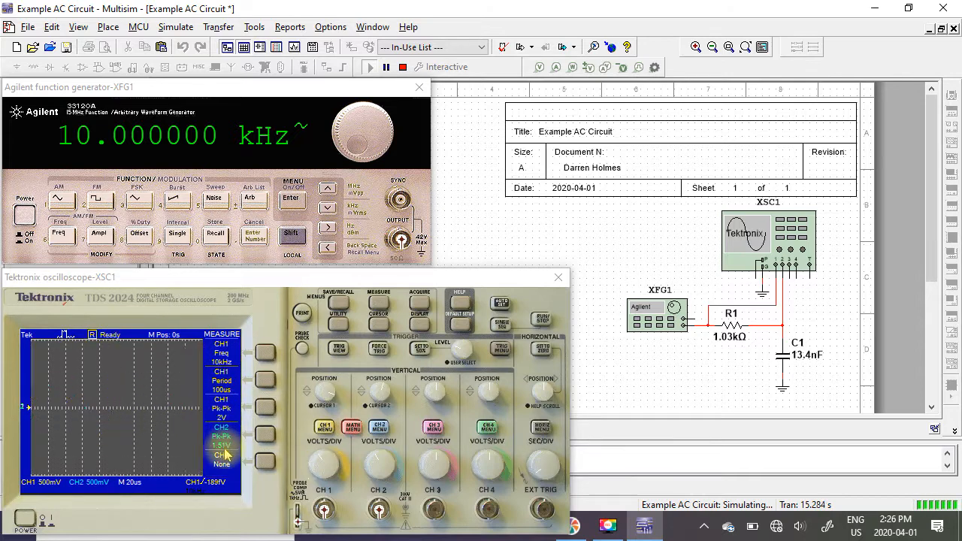
{"action": "left_click", "coordinate": [353, 435]}
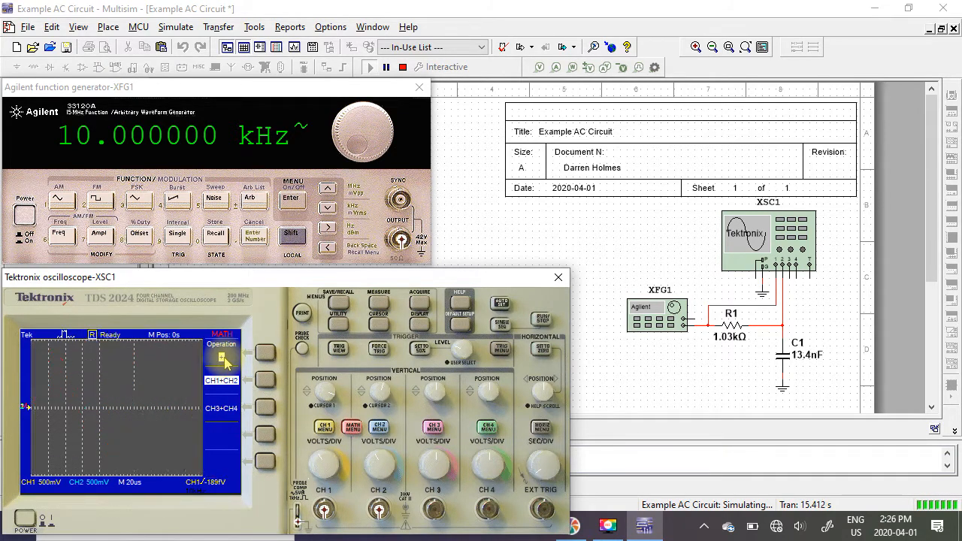
{"action": "left_click", "coordinate": [266, 357]}
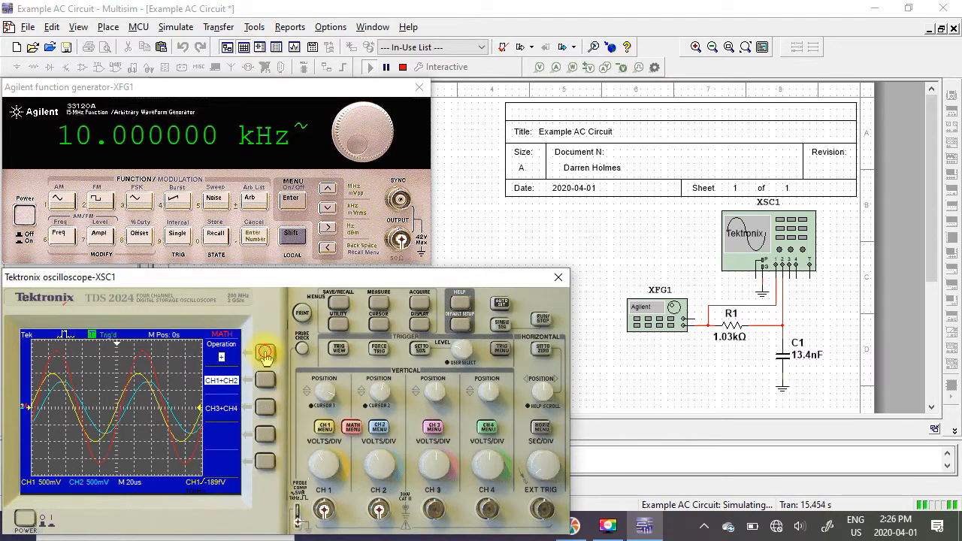
{"action": "left_click", "coordinate": [265, 355]}
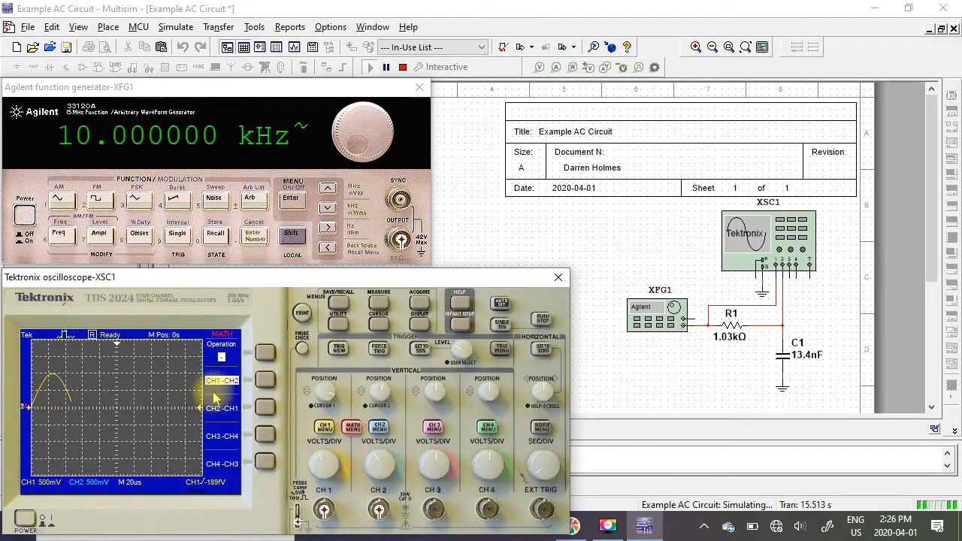
{"action": "left_click", "coordinate": [265, 381]}
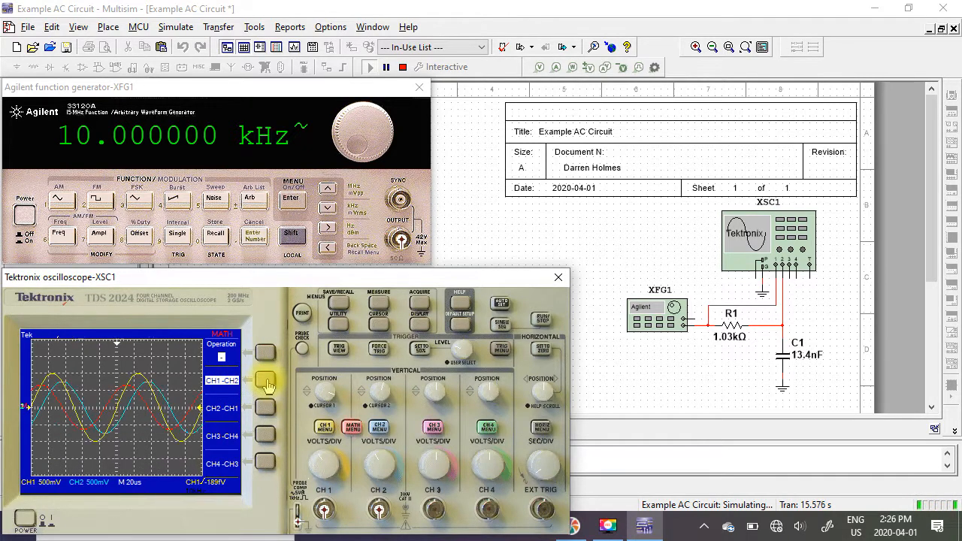
{"action": "left_click", "coordinate": [266, 381]}
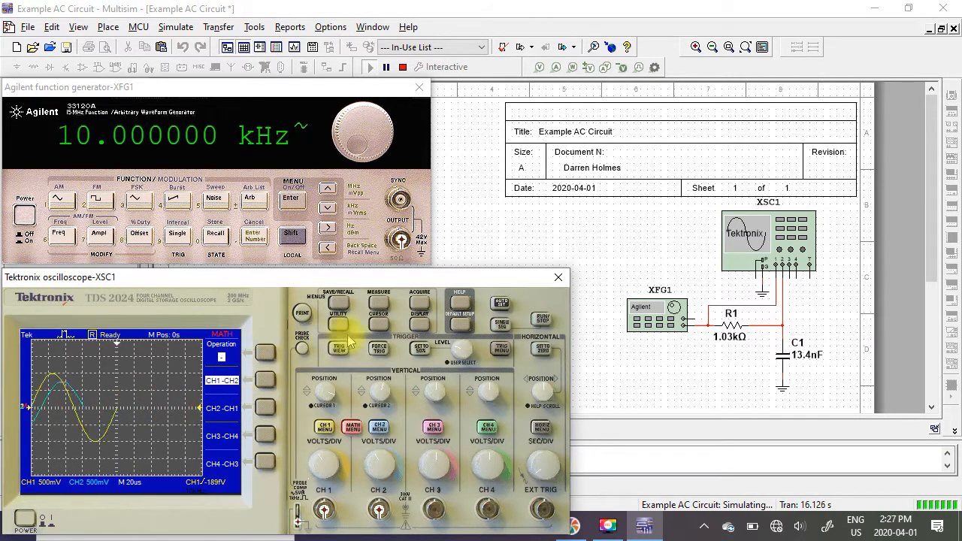
Step: Bring back the time cursors and move cursor 2 to -15.2 µs, on the math waveform's zero crossing
{"action": "left_click", "coordinate": [379, 329]}
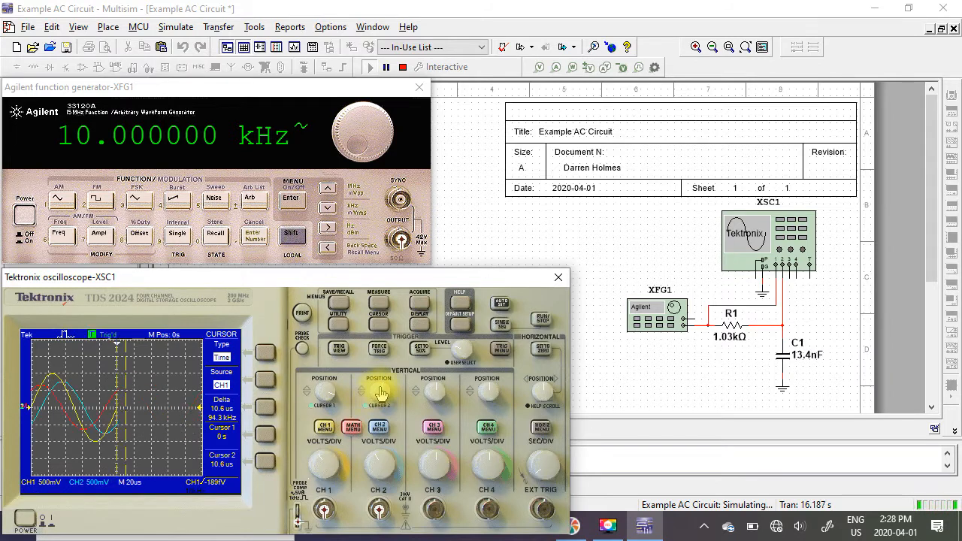
{"action": "mouse_move", "coordinate": [381, 394]}
{"action": "left_mouse_down"}
{"action": "mouse_move", "coordinate": [376, 401]}
{"action": "mouse_move", "coordinate": [388, 401]}
{"action": "left_mouse_up"}
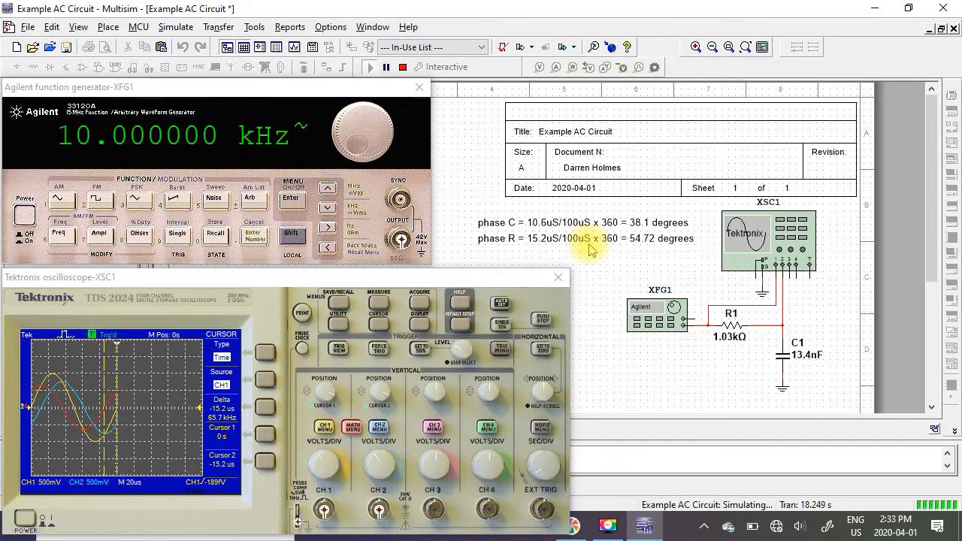
Step: Add the text note "Total = 92.82" to the schematic beneath the phase R calculation
{"action": "left_click", "coordinate": [107, 27]}
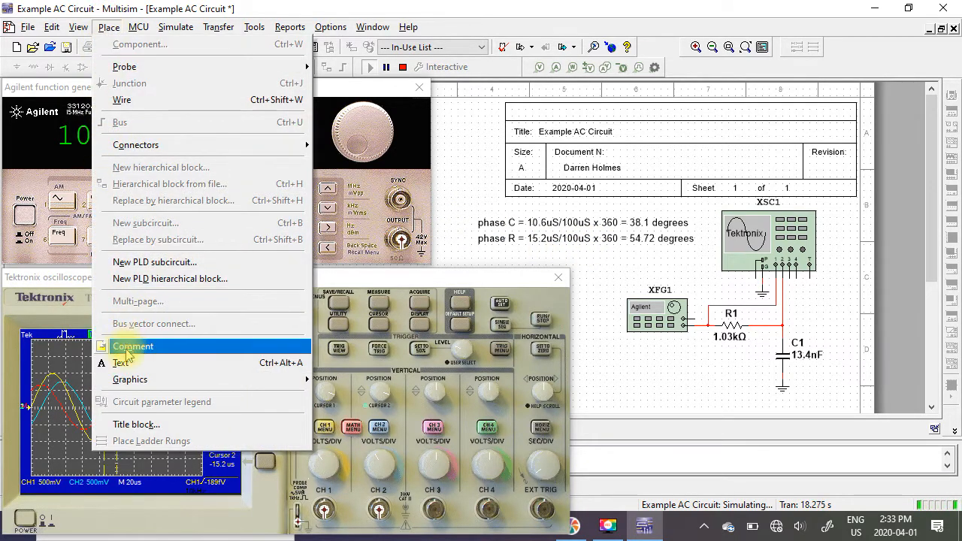
{"action": "left_click", "coordinate": [124, 364]}
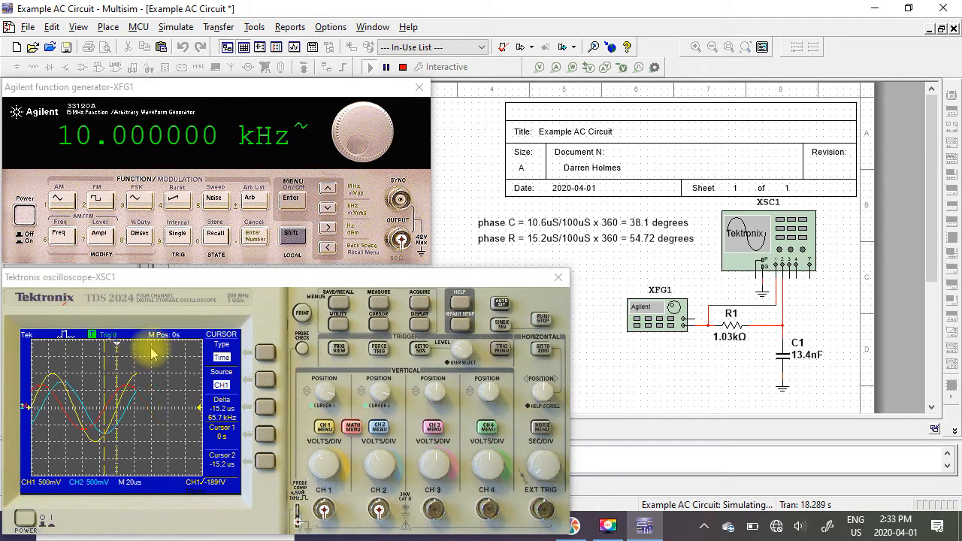
{"action": "left_click", "coordinate": [479, 257]}
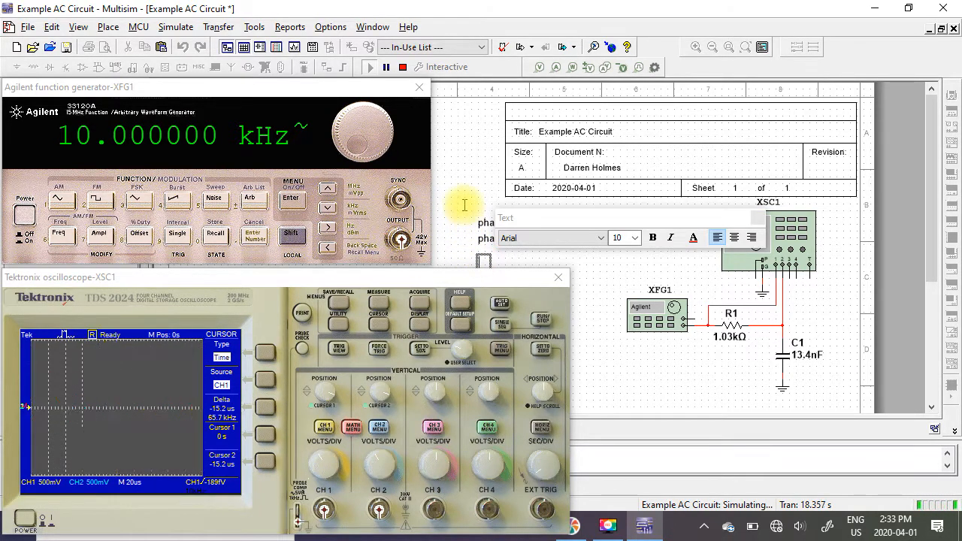
{"action": "type", "text": "Total = 92.82"}
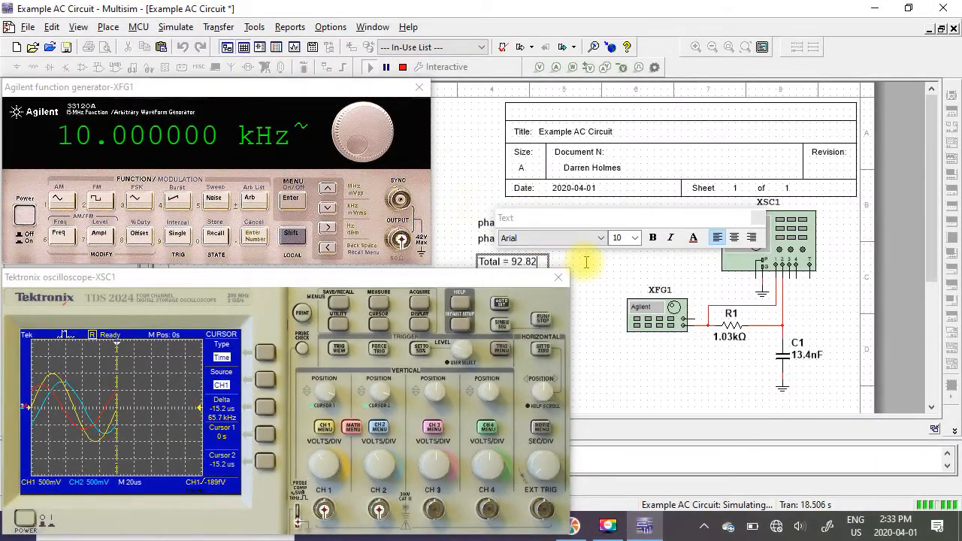
{"action": "left_click", "coordinate": [755, 219]}
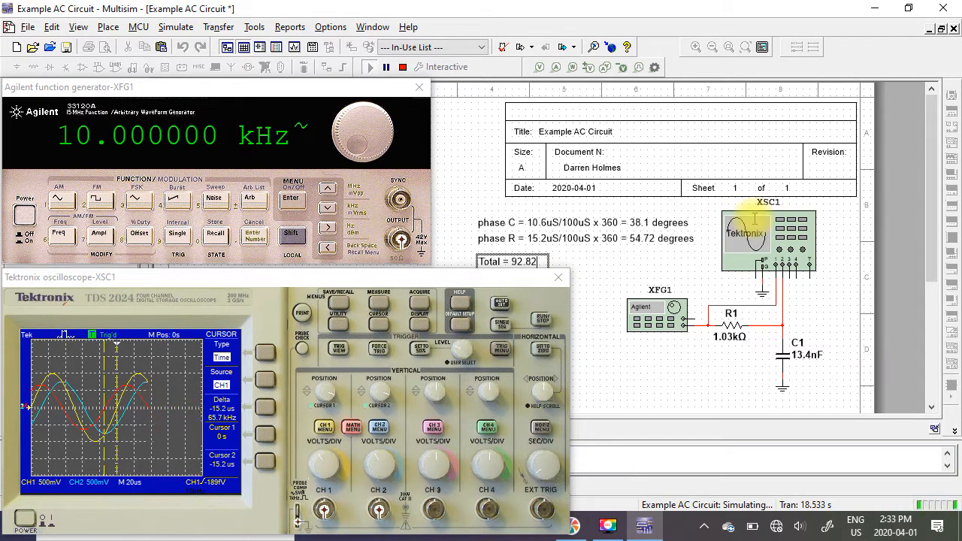
Step: Finish the total note and move it directly beneath the phase R result, under the right half of the calculation
{"action": "left_click", "coordinate": [630, 265]}
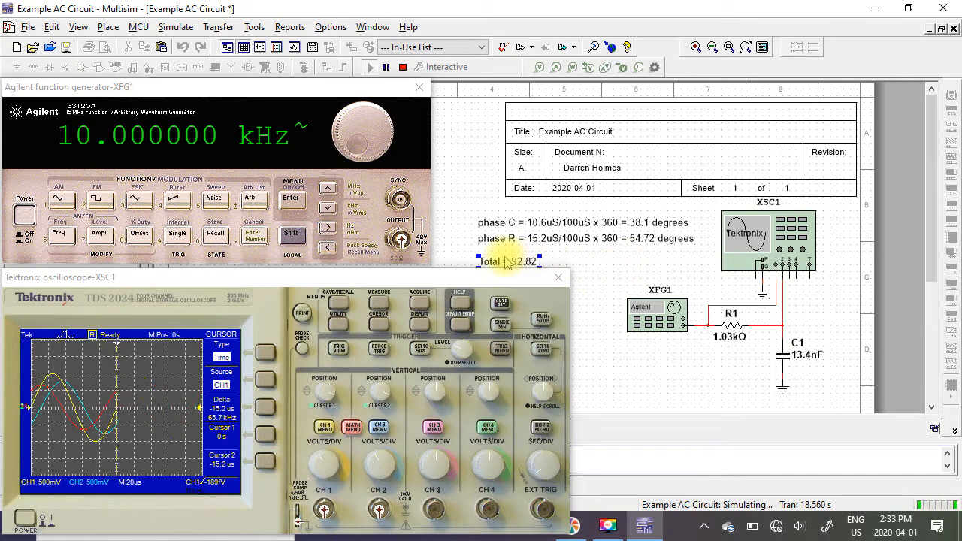
{"action": "left_click_drag", "start_coordinate": [498, 264], "coordinate": [616, 255]}
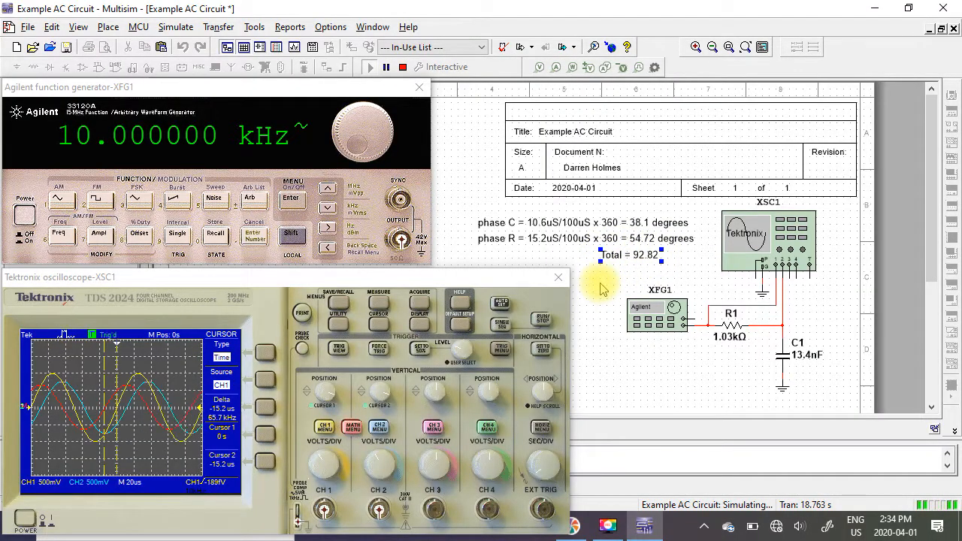
{"action": "left_click", "coordinate": [602, 290]}
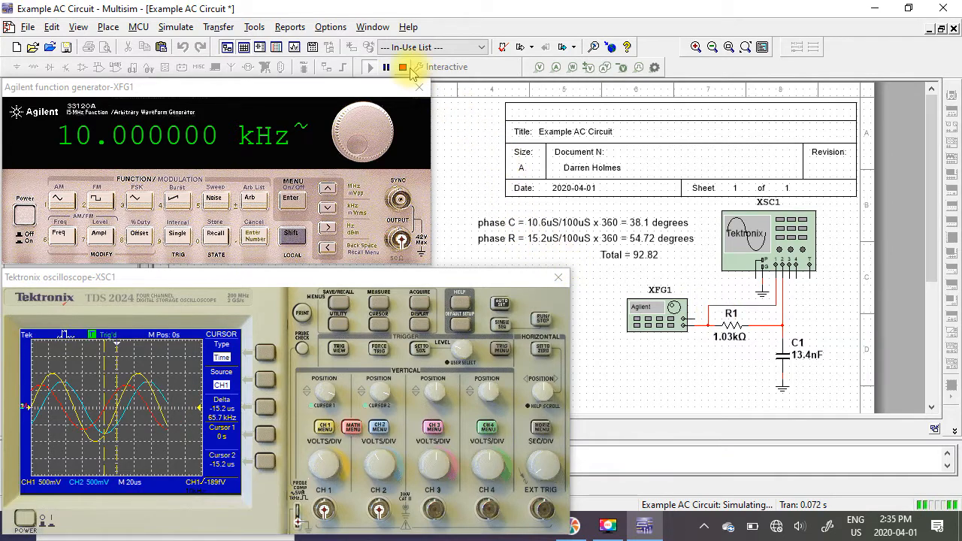
Step: Restart the simulation, pause and resume it until the traces fill the oscilloscope display, and stop it with the full waveforms held
{"action": "left_click", "coordinate": [403, 68]}
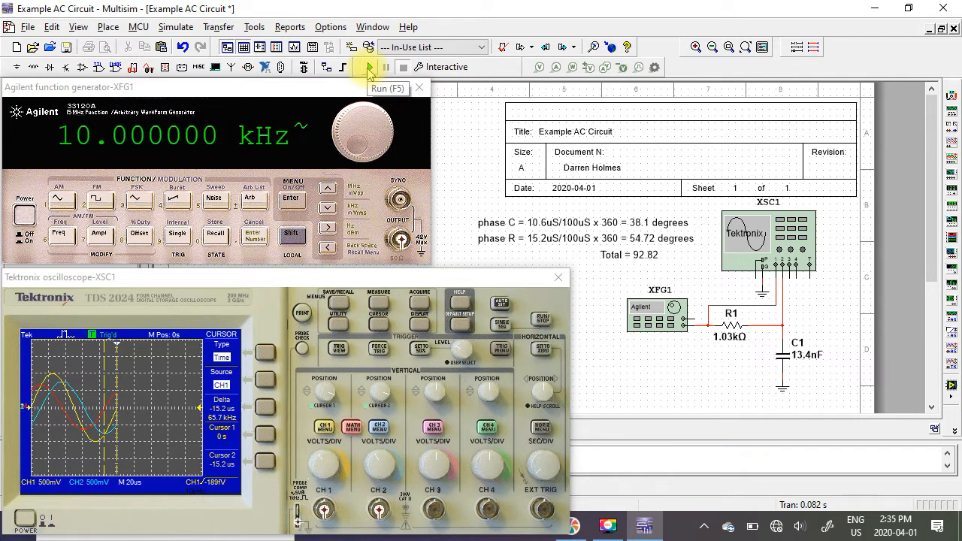
{"action": "left_click", "coordinate": [368, 68]}
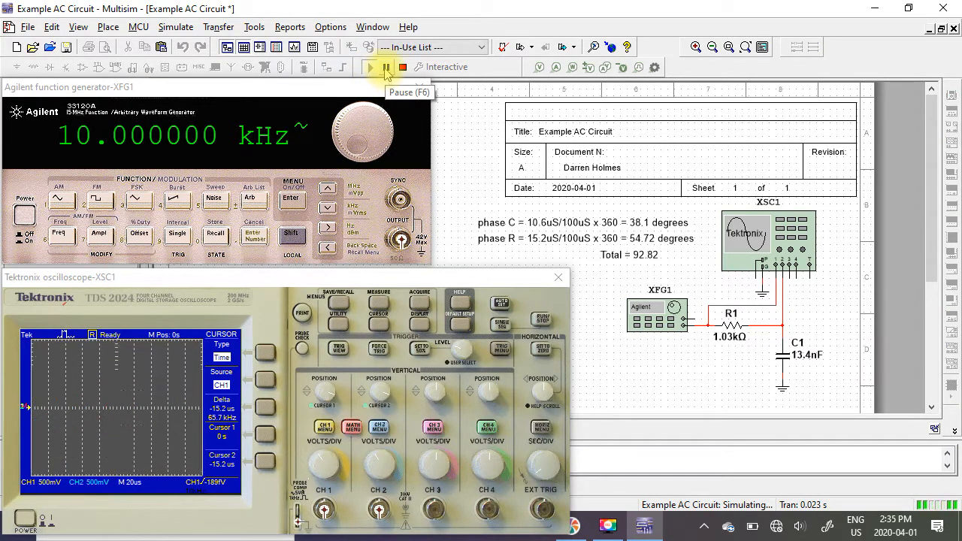
{"action": "left_click", "coordinate": [386, 68]}
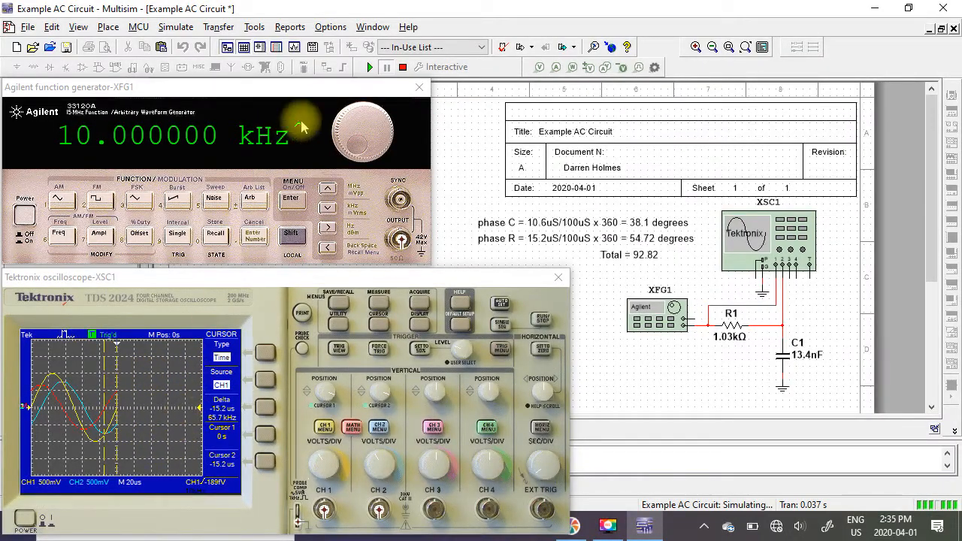
{"action": "left_click", "coordinate": [370, 67]}
{"action": "left_click", "coordinate": [385, 69]}
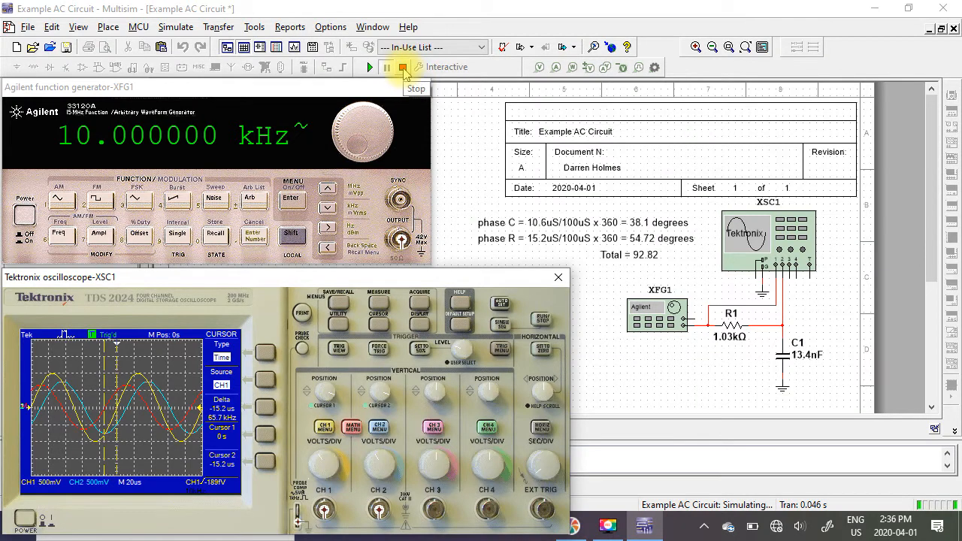
{"action": "left_click", "coordinate": [403, 68]}
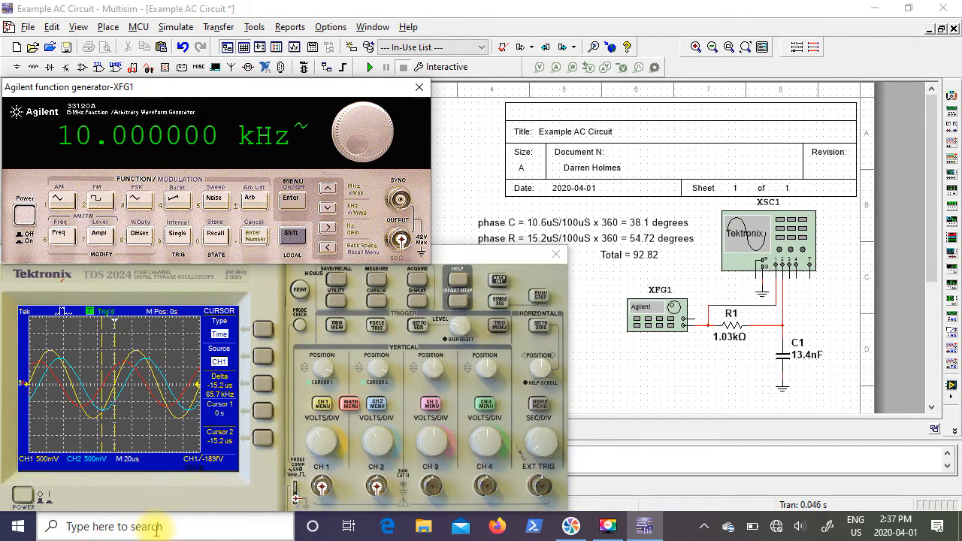
Step: Open the Snipping Tool and capture a new rectangular snip covering the function generator, the oscilloscope and the schematic with its phase notes
{"action": "left_click", "coordinate": [68, 527]}
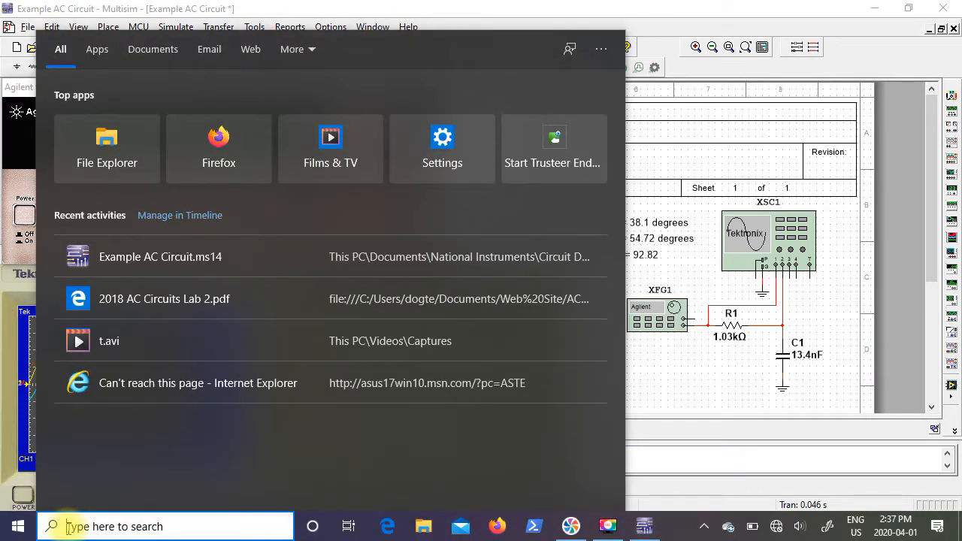
{"action": "type", "text": "sni"}
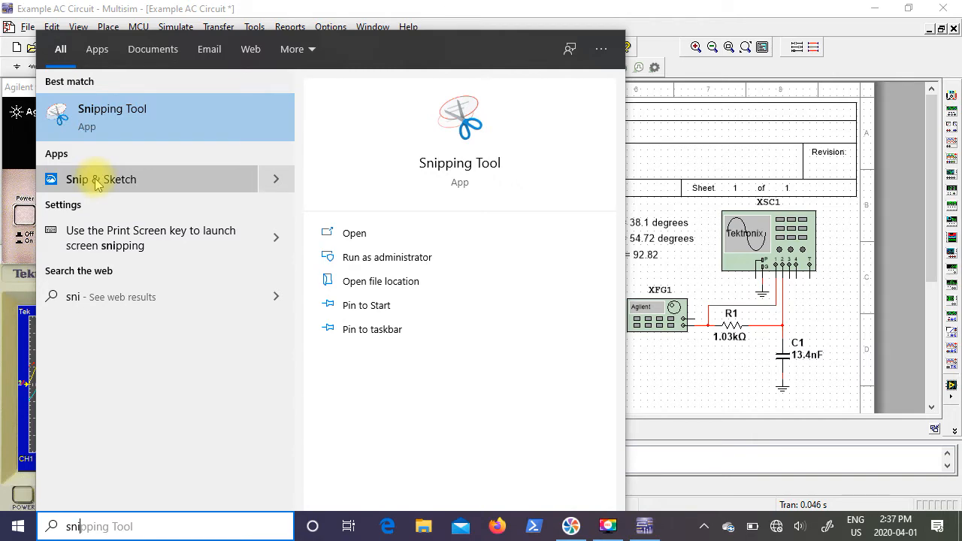
{"action": "left_click", "coordinate": [100, 113]}
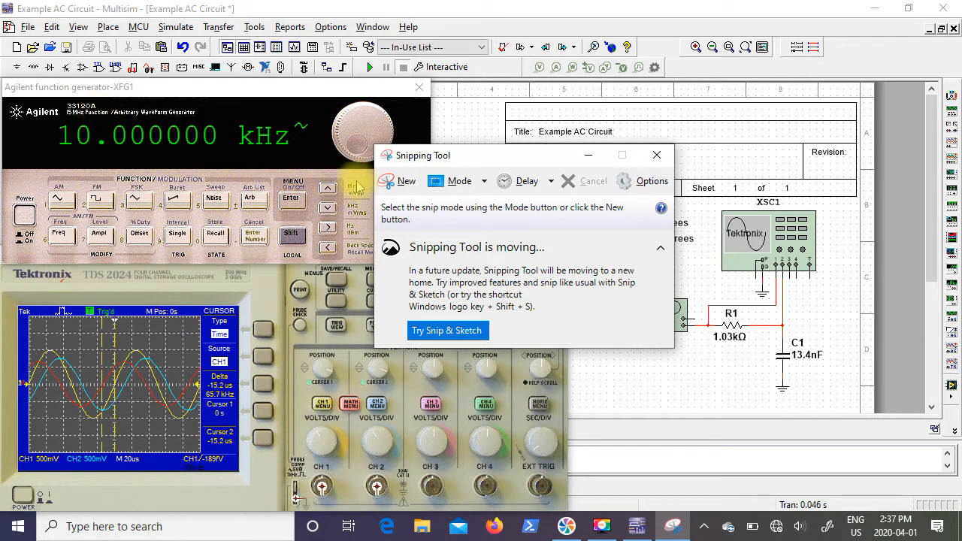
{"action": "left_click", "coordinate": [400, 188]}
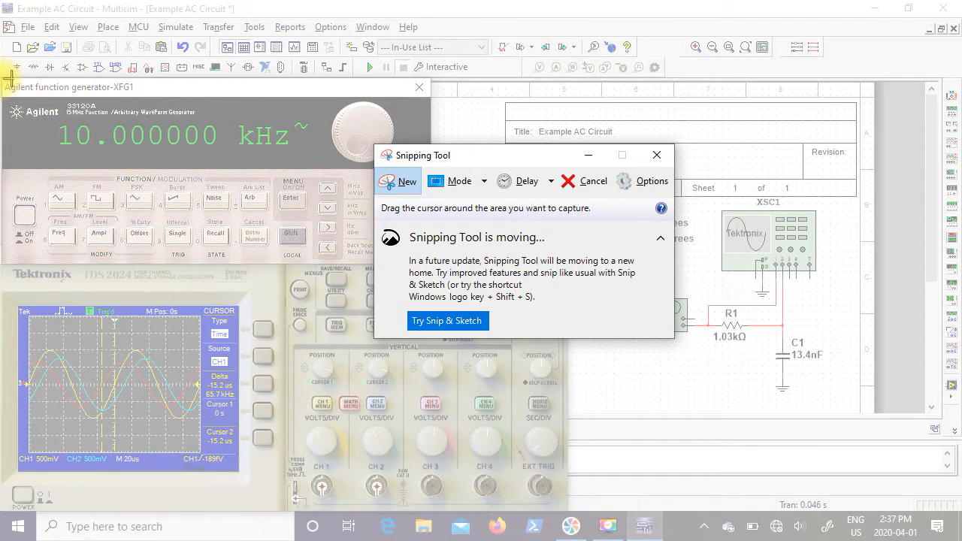
{"action": "left_click_drag", "start_coordinate": [11, 78], "coordinate": [862, 512]}
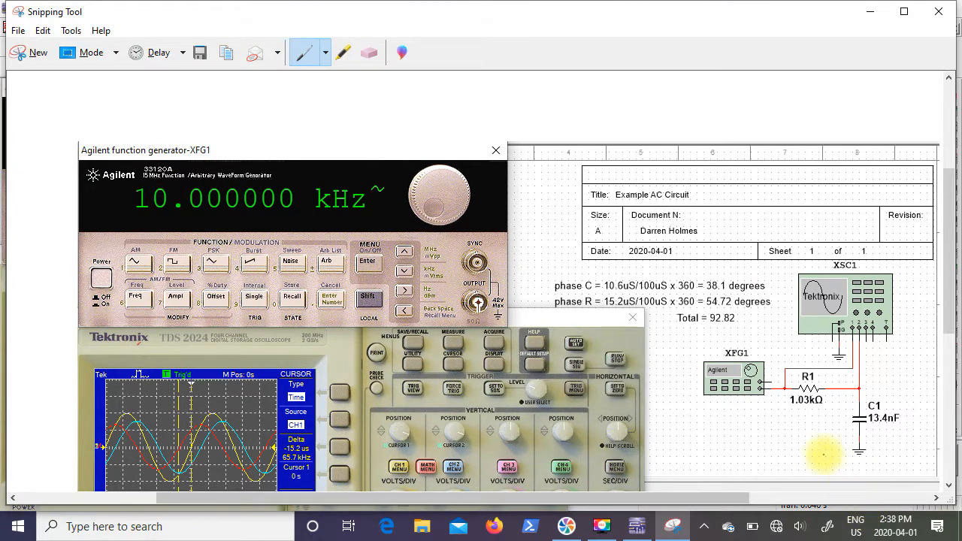
Step: Review the captured snip and check the file formats offered for saving it, closing the save dialog without saving
{"action": "left_click_drag", "start_coordinate": [949, 212], "coordinate": [945, 240]}
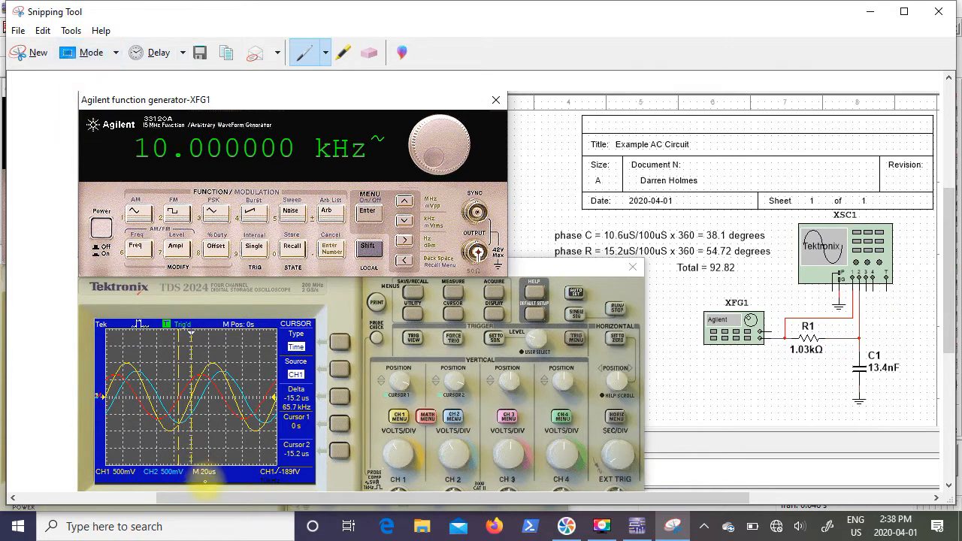
{"action": "left_click_drag", "start_coordinate": [217, 508], "coordinate": [273, 509]}
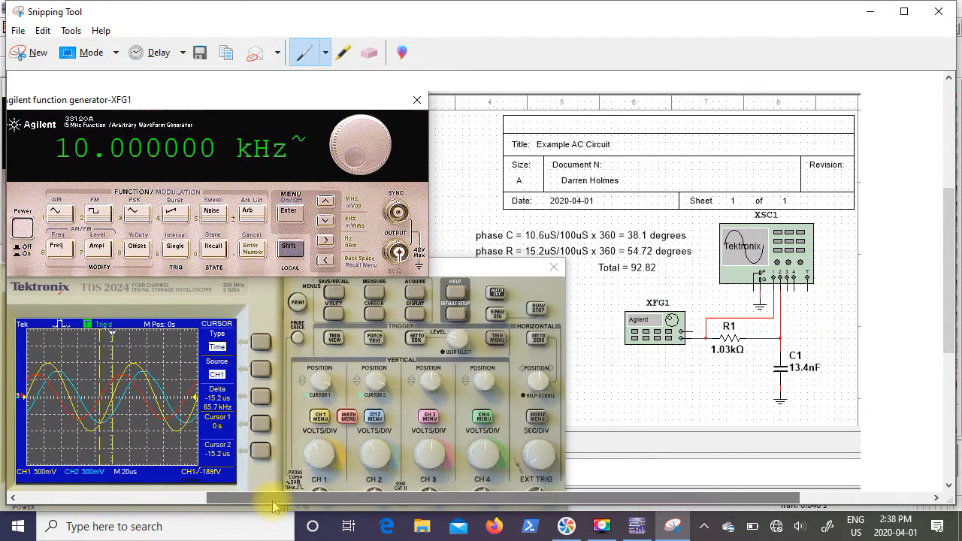
{"action": "left_click", "coordinate": [18, 34]}
{"action": "left_click", "coordinate": [41, 70]}
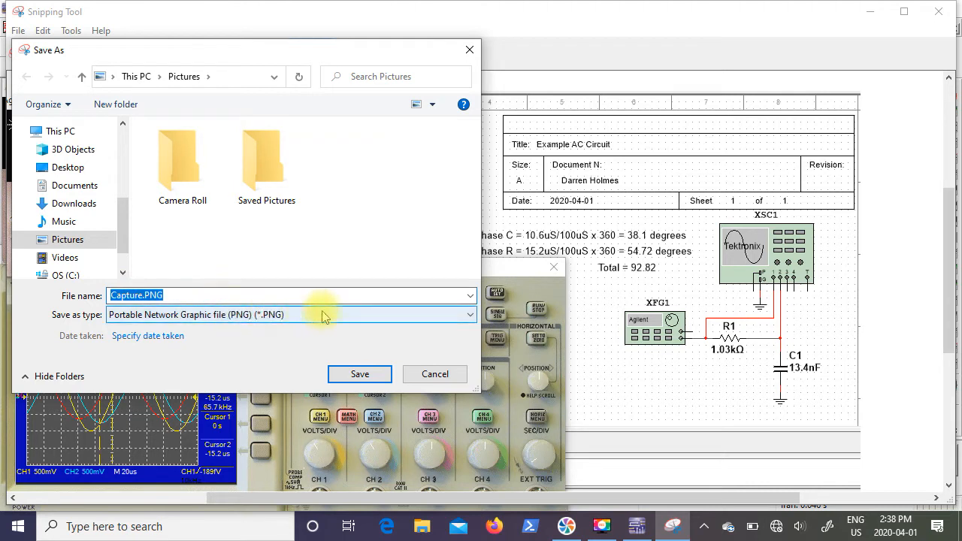
{"action": "left_click", "coordinate": [468, 320]}
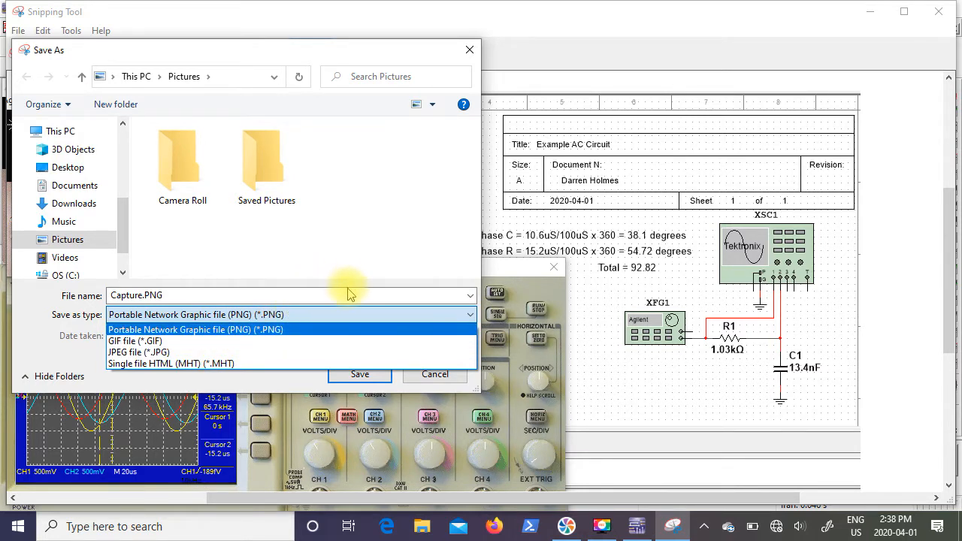
{"action": "left_click", "coordinate": [448, 382]}
{"action": "left_click", "coordinate": [448, 382]}
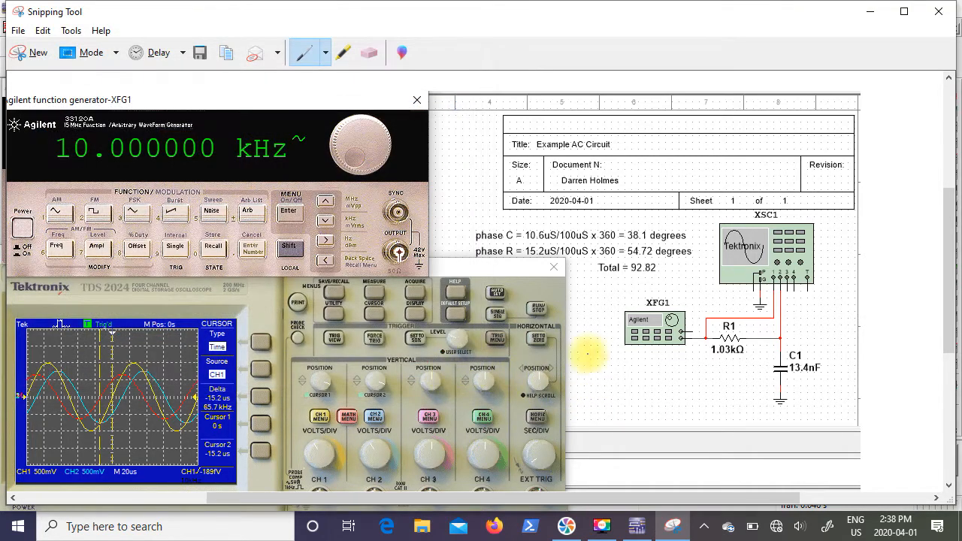